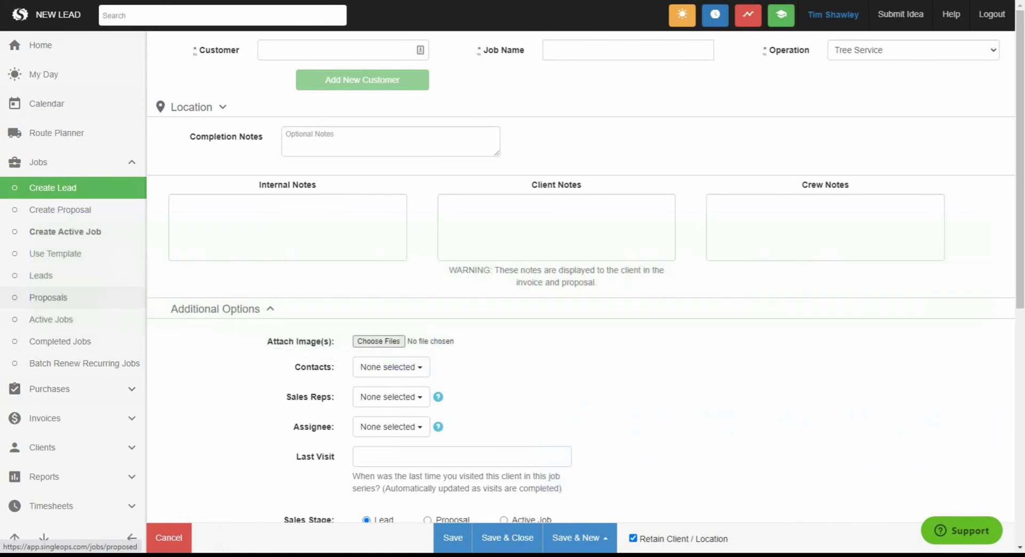
# - Expand the Admin settings list and scroll through its entries
pyautogui.scroll(-1, 75, 297)
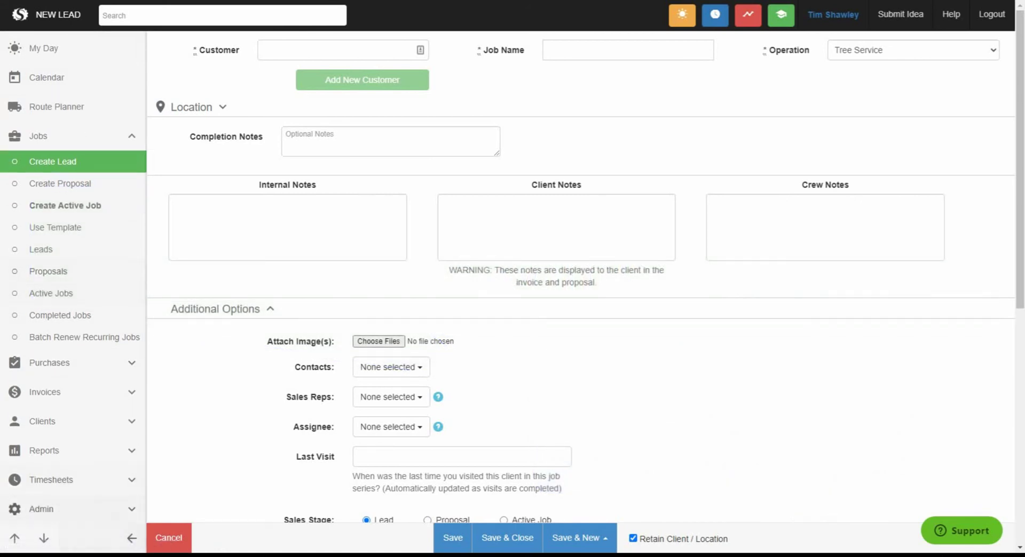
pyautogui.click(104, 510)
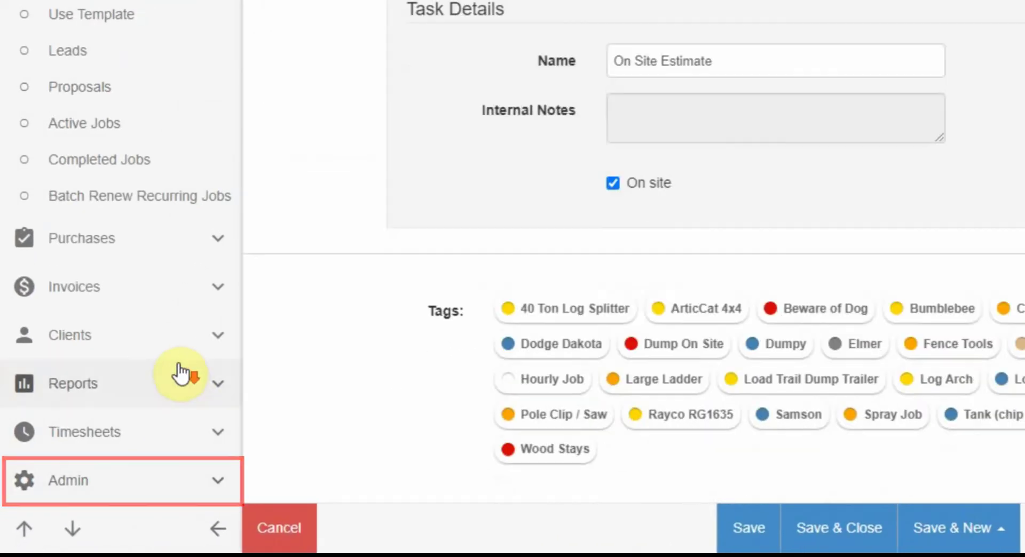
pyautogui.click(107, 481)
pyautogui.scroll(-10, 102, 297)
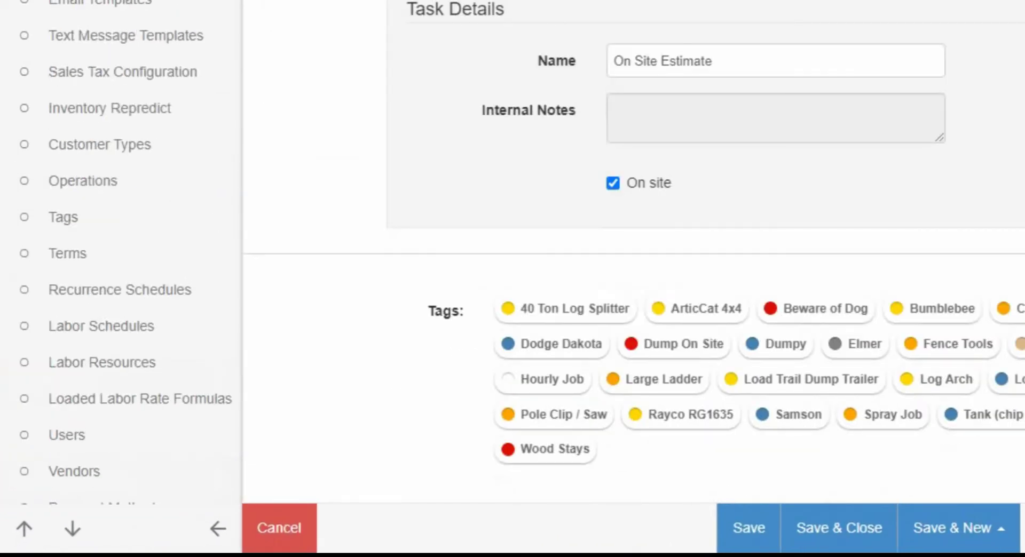
pyautogui.scroll(-1, 102, 297)
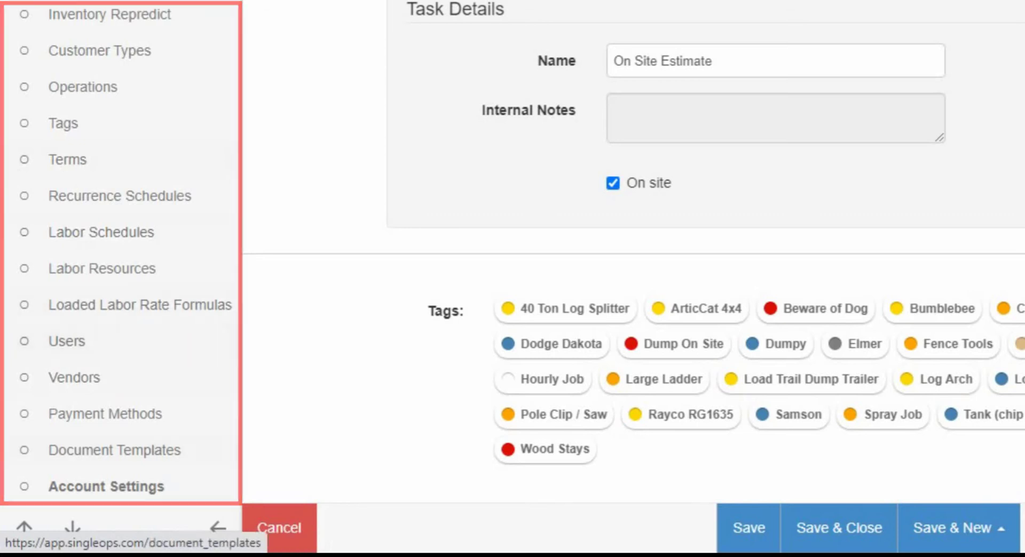
pyautogui.scroll(5, 120, 241)
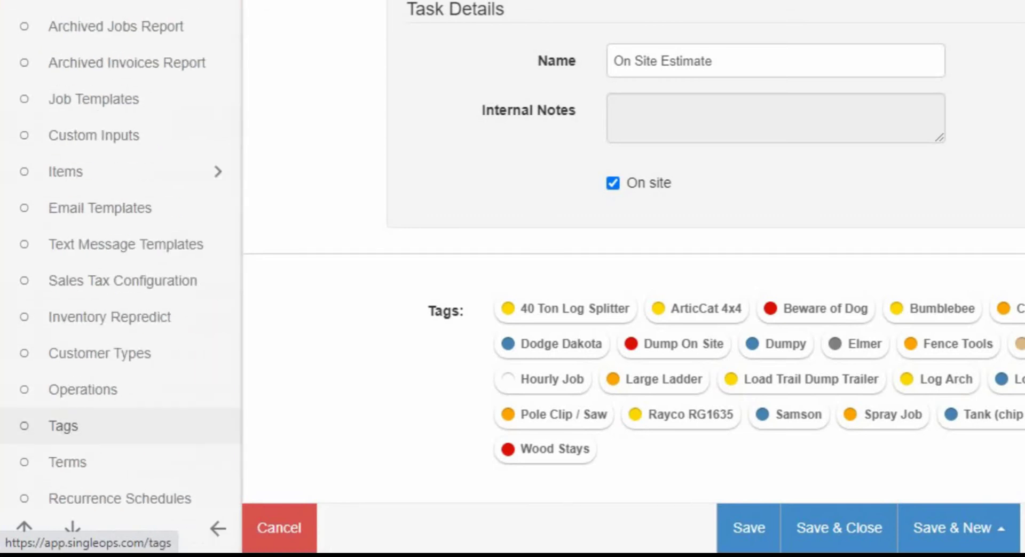
pyautogui.scroll(10, 121, 241)
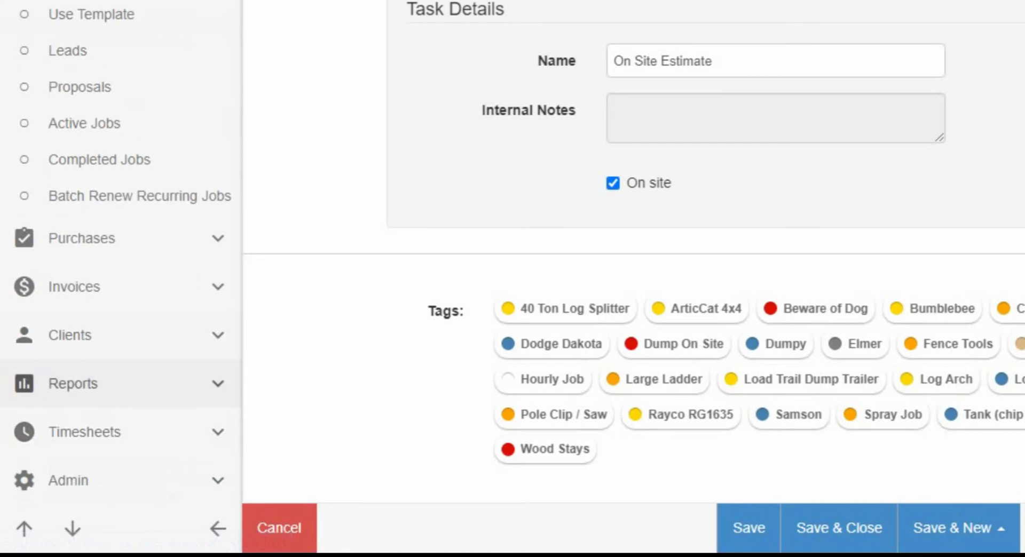
pyautogui.scroll(2, 120, 383)
pyautogui.scroll(4, 634, 321)
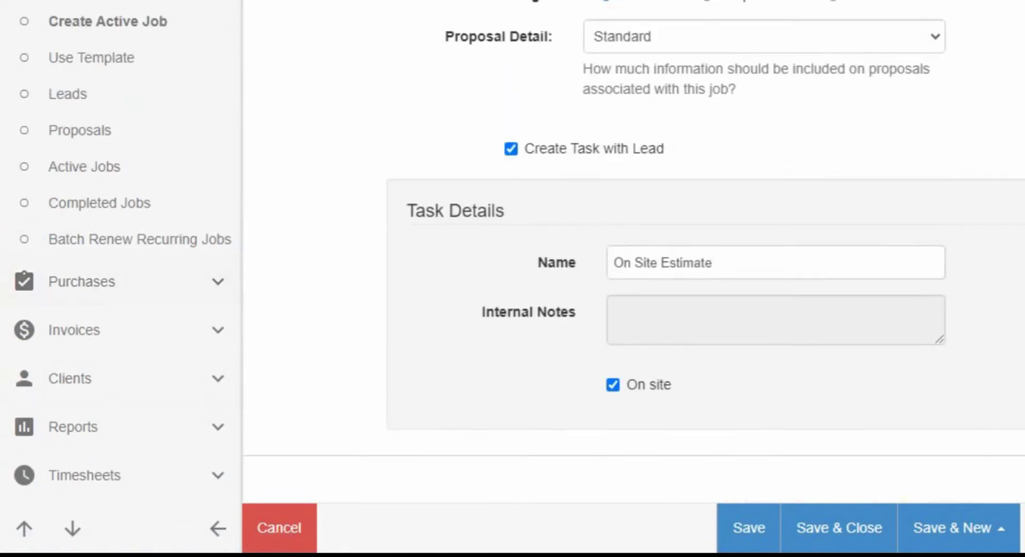
pyautogui.scroll(8, 633, 321)
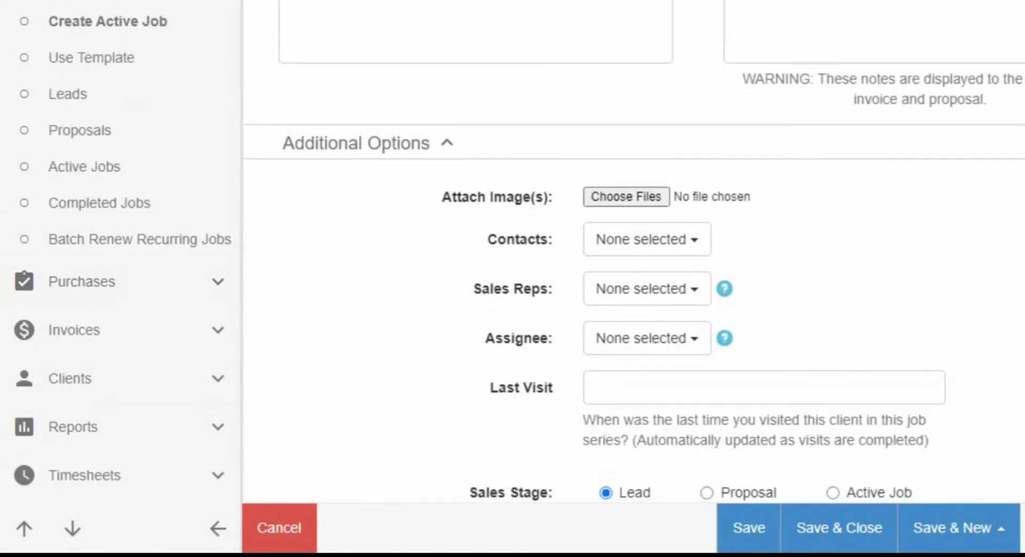
pyautogui.scroll(-1, 635, 261)
pyautogui.scroll(1, 634, 262)
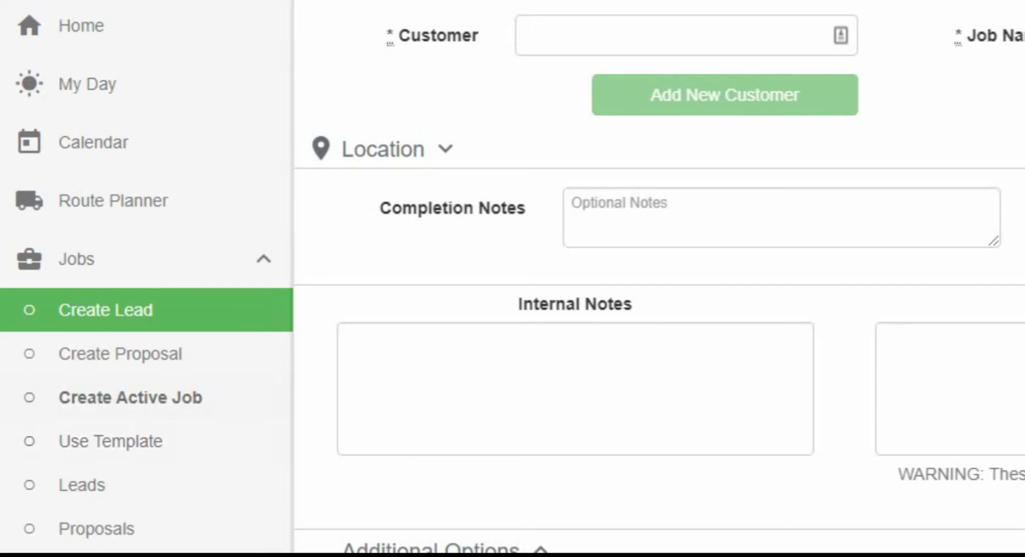
# - Enter the new client's name as Last, First in Customer and open the Add New Customer form
pyautogui.click(576, 41)
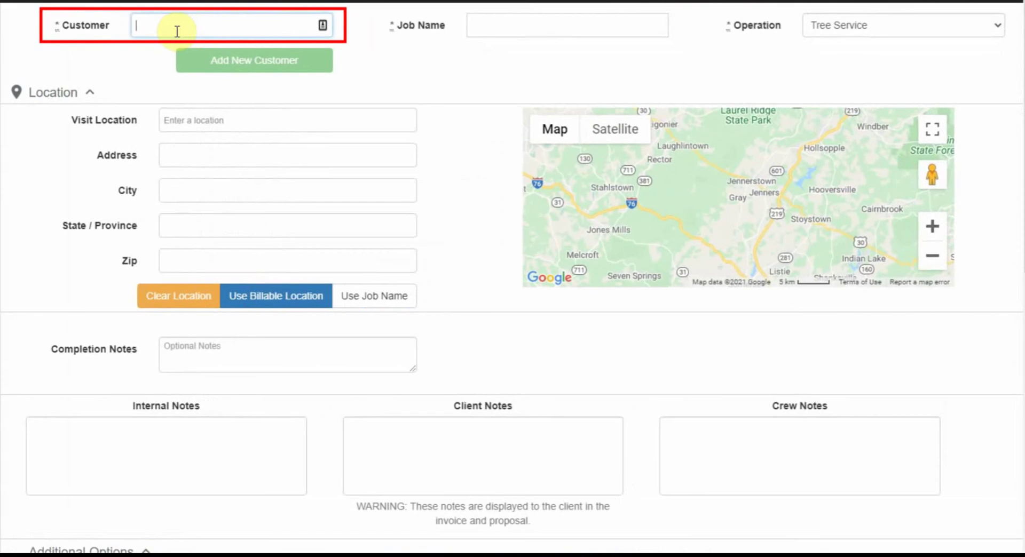
pyautogui.write('John Doe')
pyautogui.moveTo(209, 25); pyautogui.dragTo(54, 31)
pyautogui.write('Doe, John')
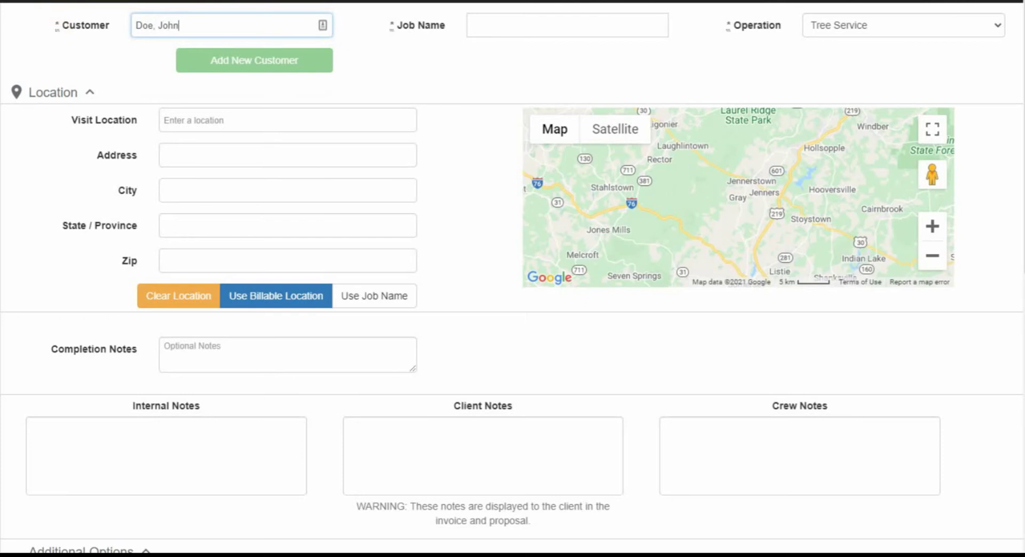
pyautogui.press('Tab')
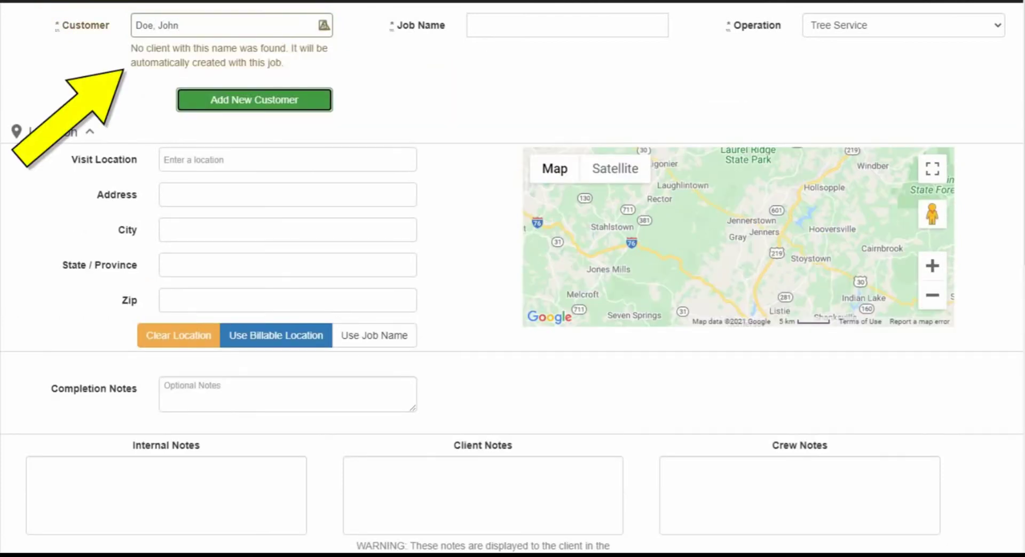
pyautogui.click(229, 102)
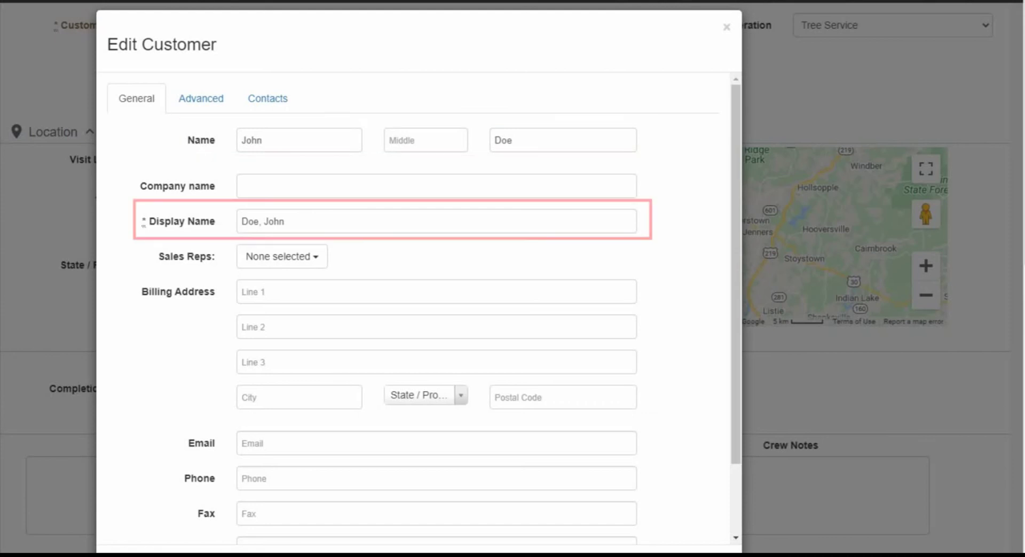
# - Assign a sales rep and enter the customer's billing street address and city
pyautogui.click(302, 262)
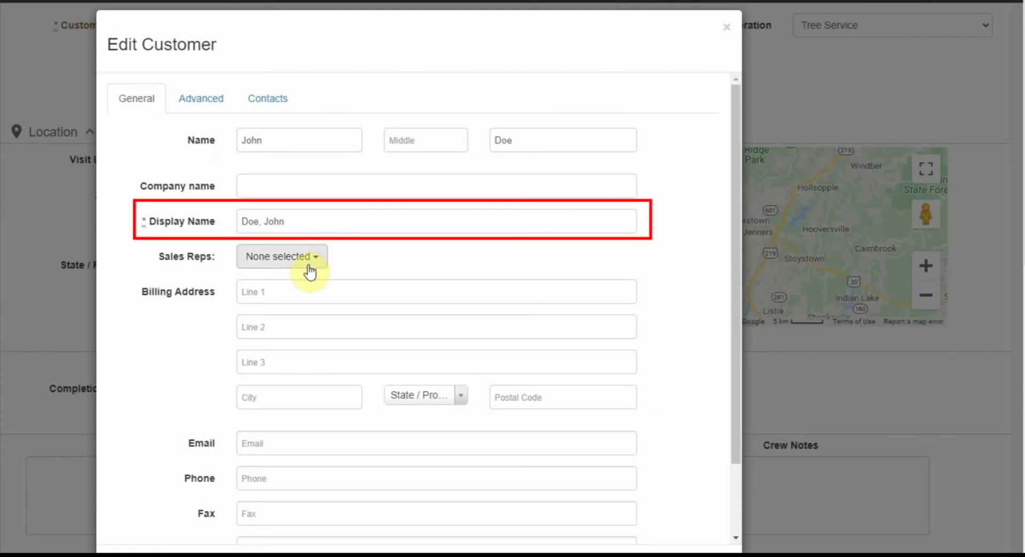
pyautogui.click(294, 323)
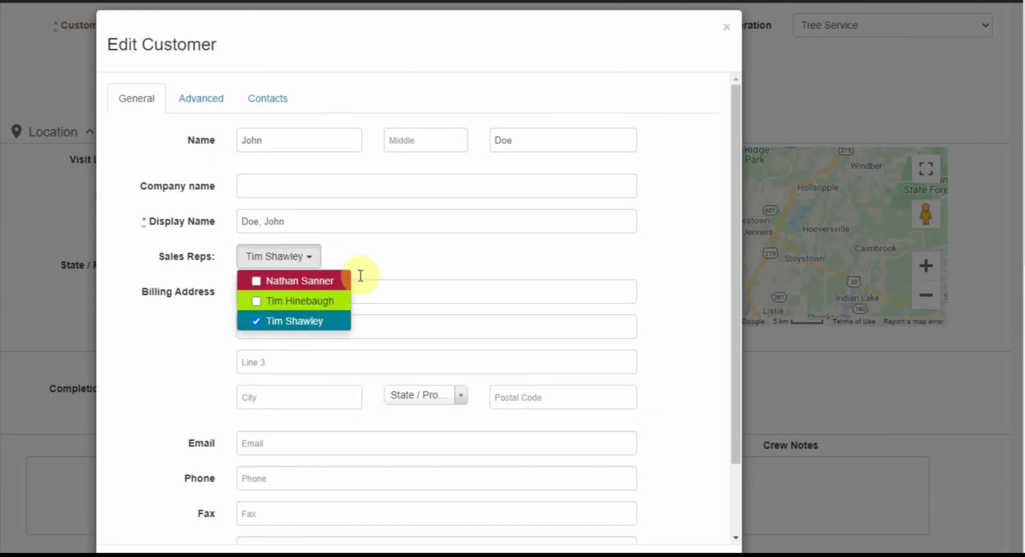
pyautogui.click(368, 260)
pyautogui.scroll(-3, 367, 263)
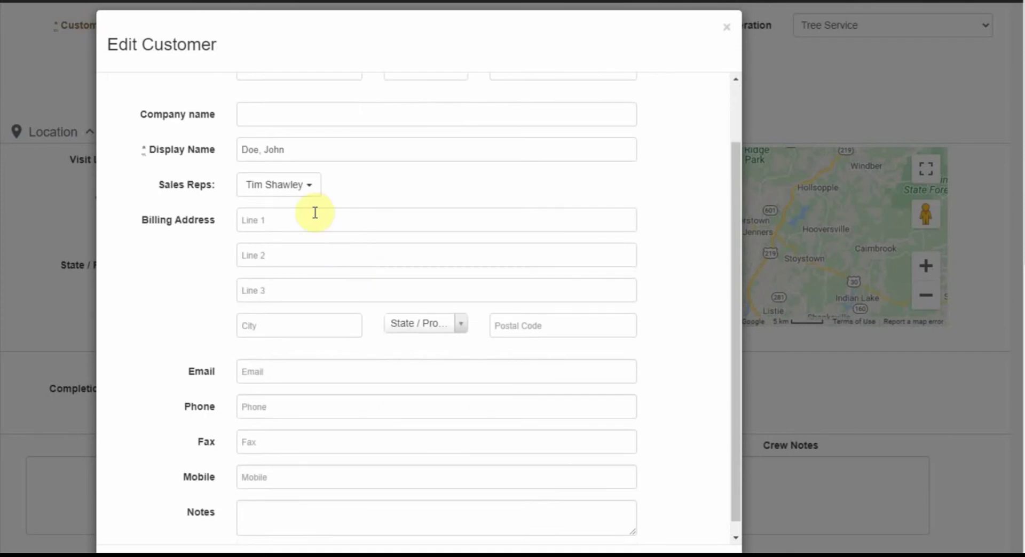
pyautogui.click(305, 221)
pyautogui.write('321 ')
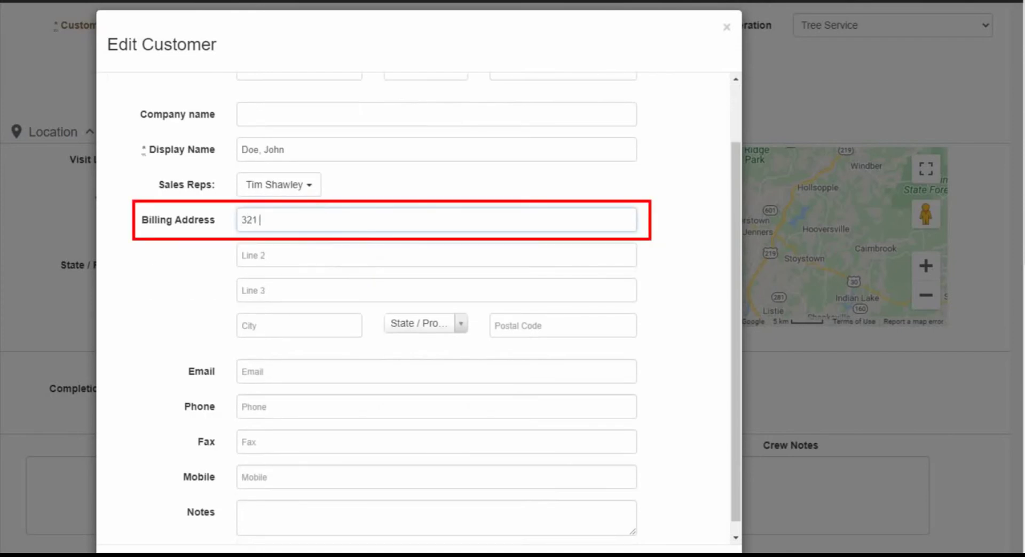
pyautogui.write('Main St')
pyautogui.press('Tab')
pyautogui.click(299, 326)
pyautogui.write('Som')
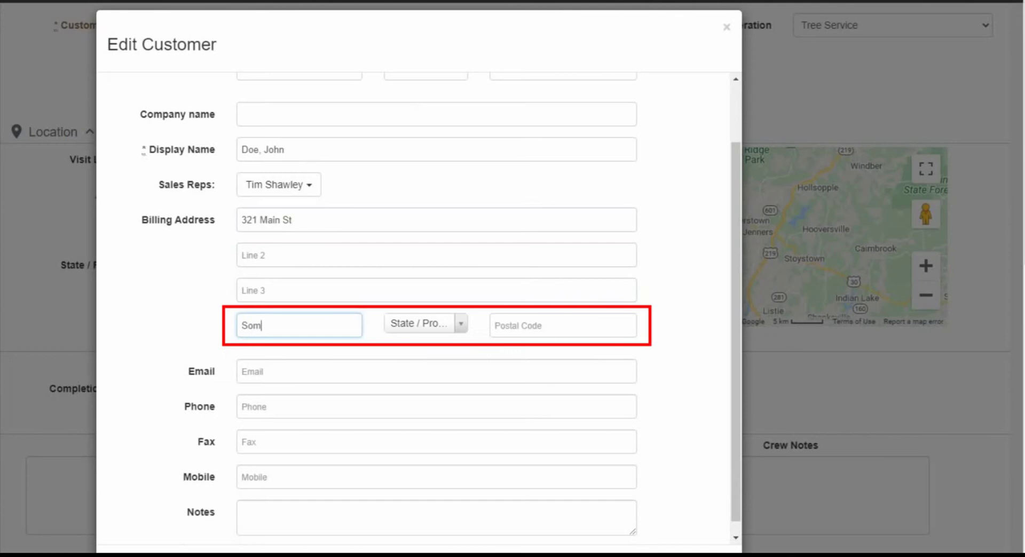
pyautogui.write('erset')
pyautogui.press('Tab')
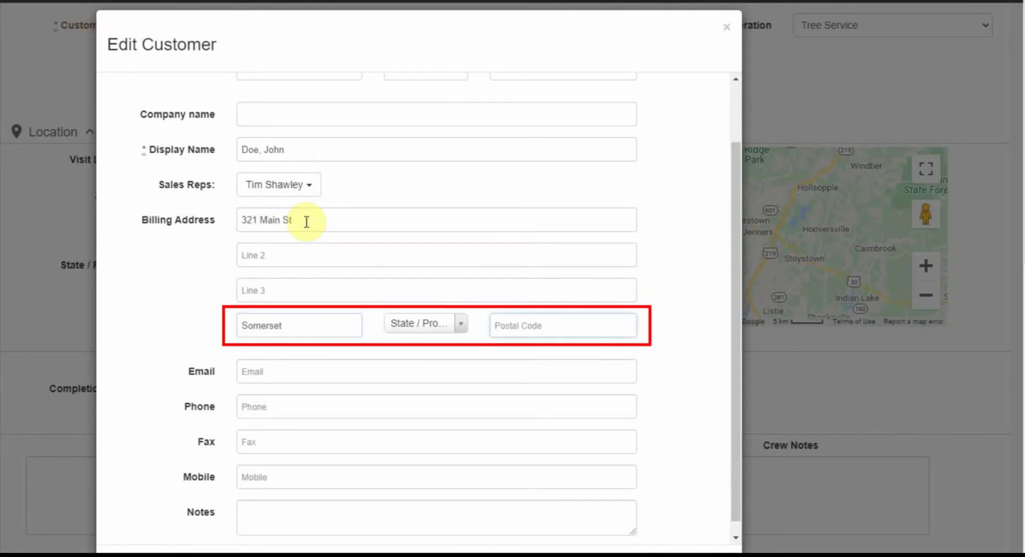
# - Choose the billing state and postal code, then enter the customer's mobile number
pyautogui.click(398, 323)
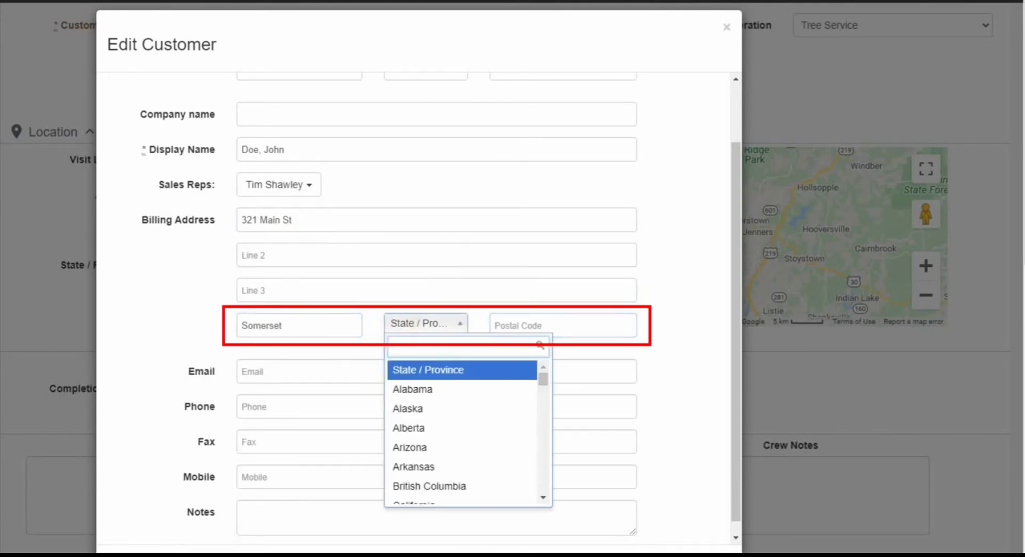
pyautogui.write('pa')
pyautogui.press('BackSpace')
pyautogui.write('e')
pyautogui.press('Tab')
pyautogui.write('15501')
pyautogui.press('Tab')
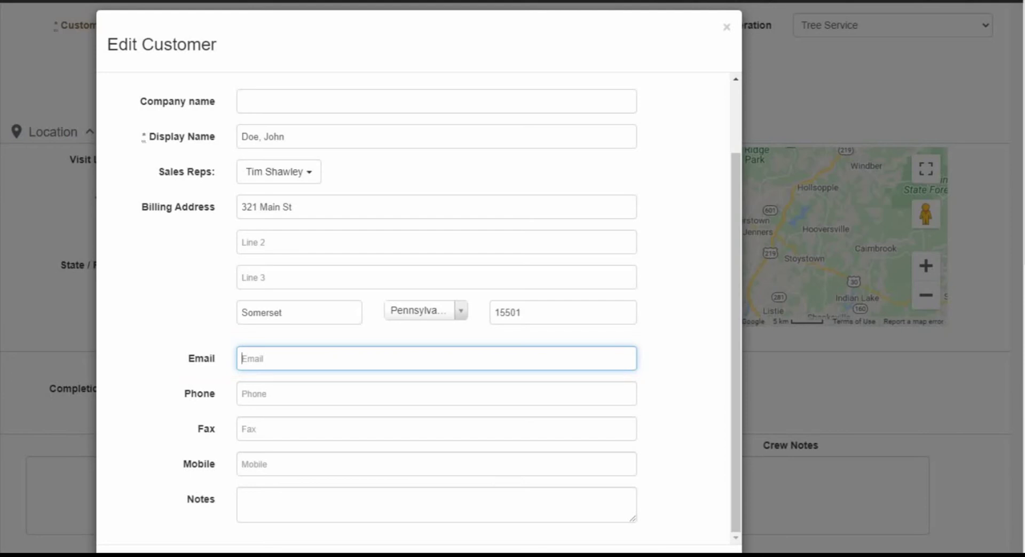
pyautogui.click(281, 466)
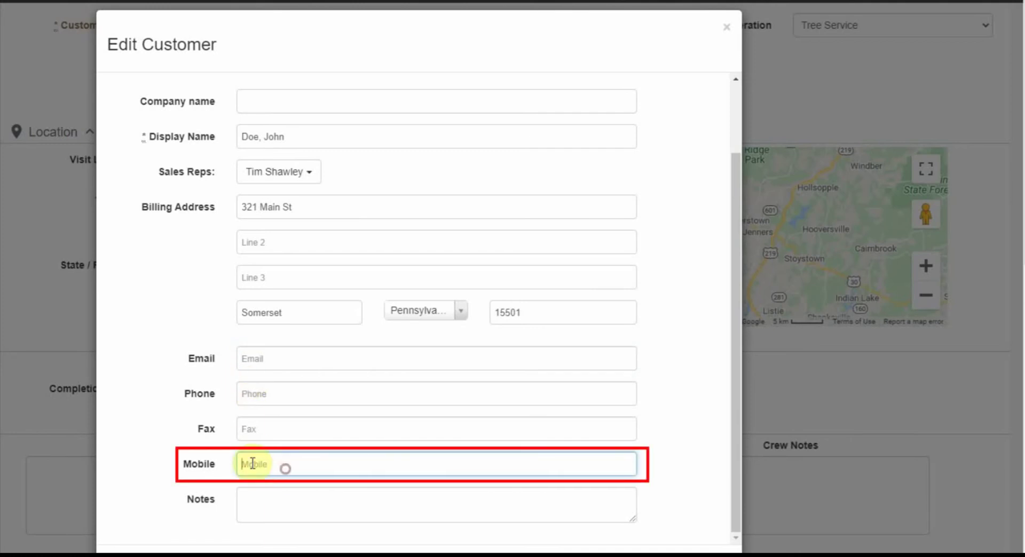
pyautogui.click(321, 394)
pyautogui.write('111')
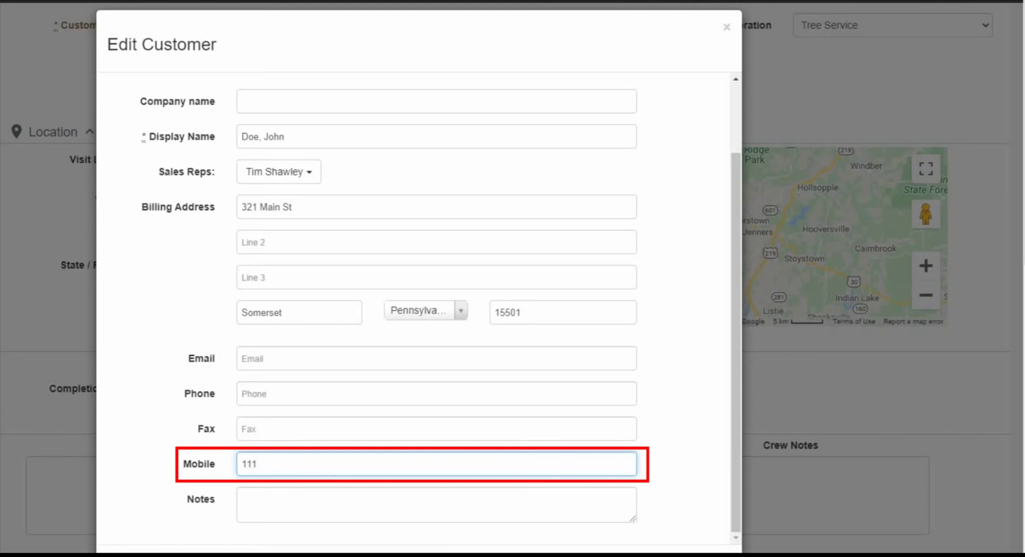
pyautogui.write('-222')
pyautogui.write('-3333')
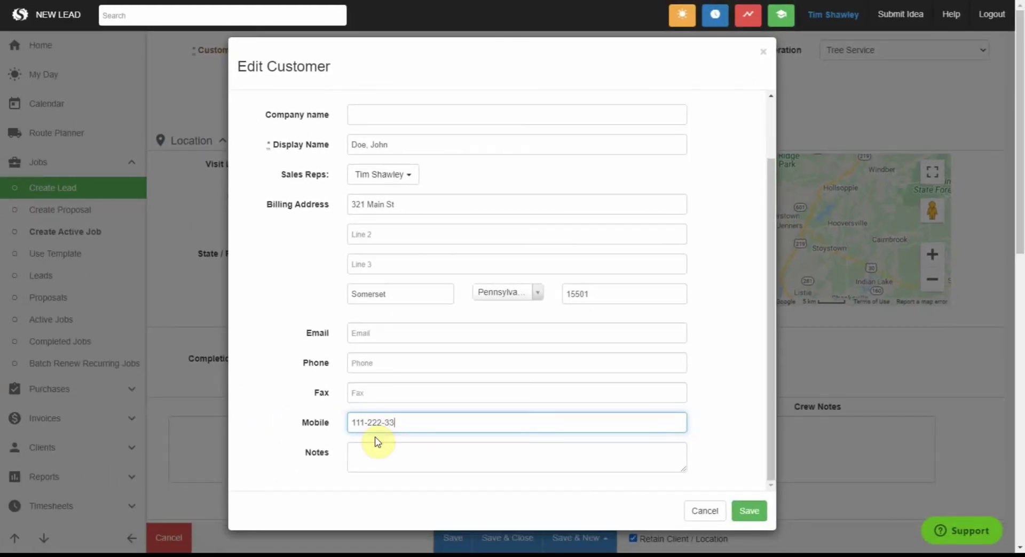
# - Save the new customer and name the job 'Spruce removals - rockwood'
pyautogui.click(749, 511)
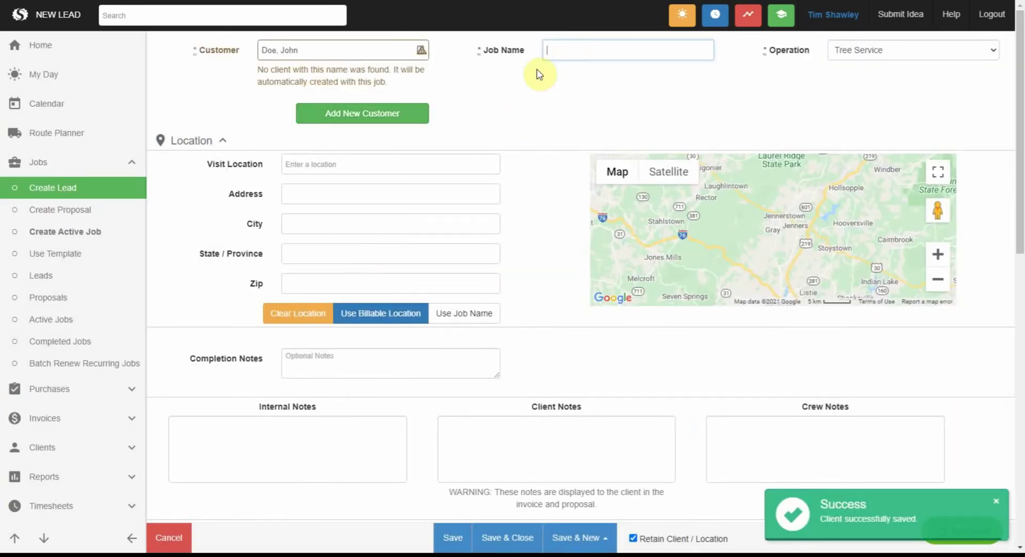
pyautogui.click(566, 52)
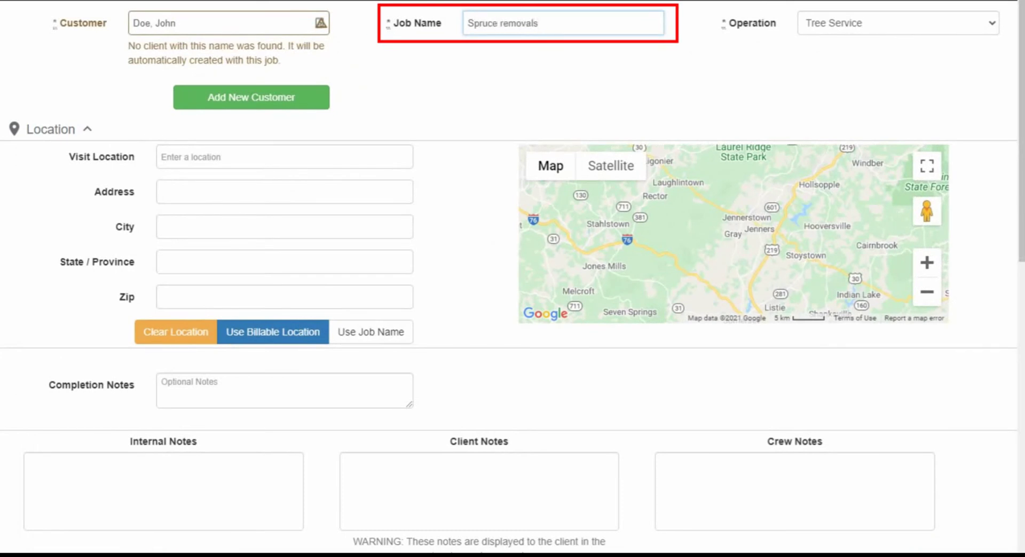
pyautogui.write('- rockwood')
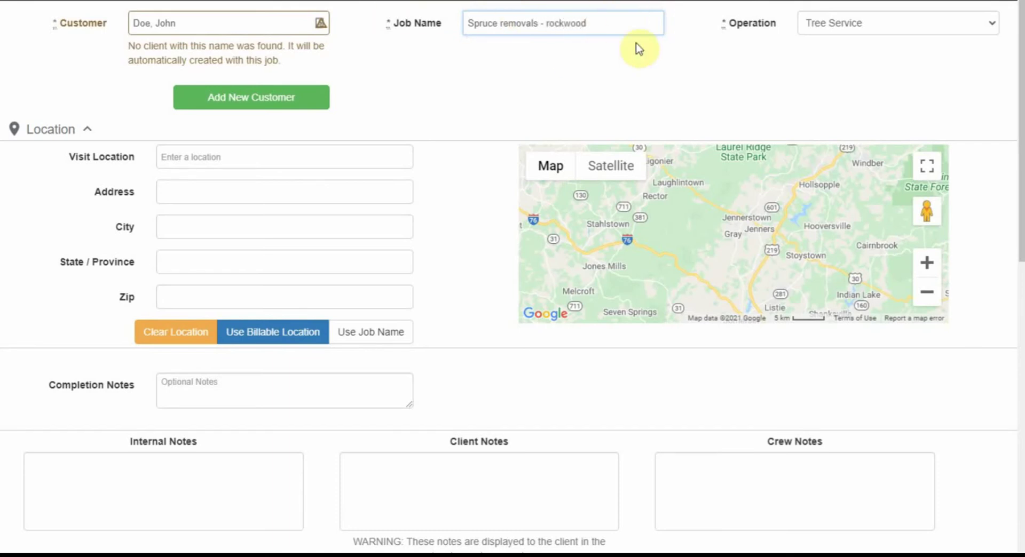
pyautogui.press('Tab')
# - Leave the job's Operation set to Tree Service
pyautogui.click(992, 28)
pyautogui.click(992, 28)
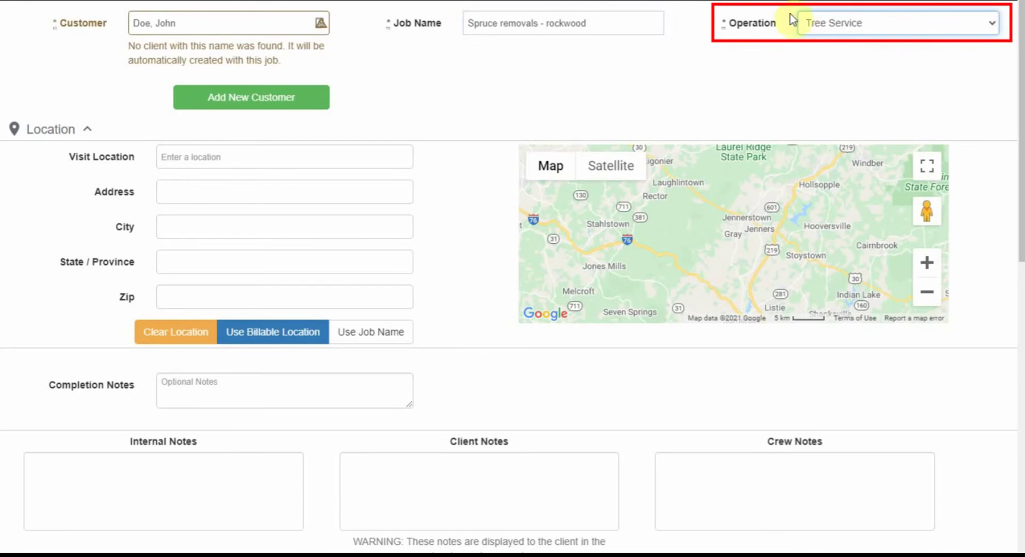
pyautogui.click(991, 28)
pyautogui.click(992, 27)
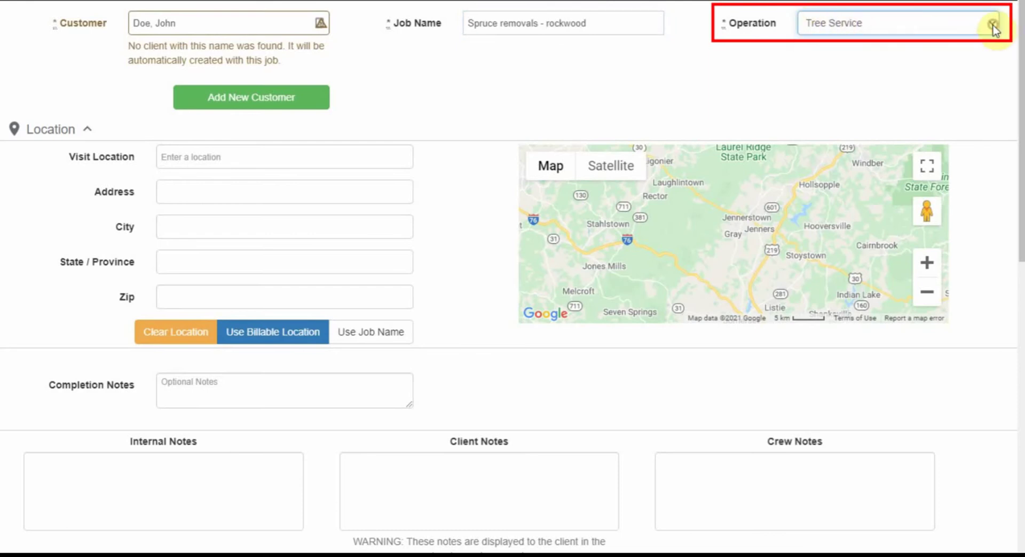
pyautogui.click(884, 27)
pyautogui.click(772, 45)
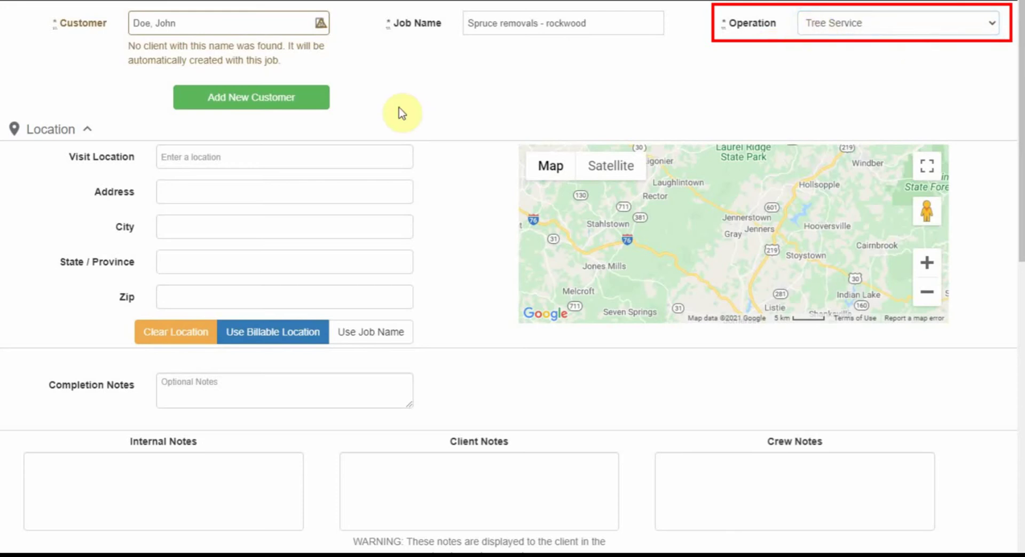
# - Fill the visit location from the billing address via its Google suggestion and review the auto-filled fields
pyautogui.click(283, 337)
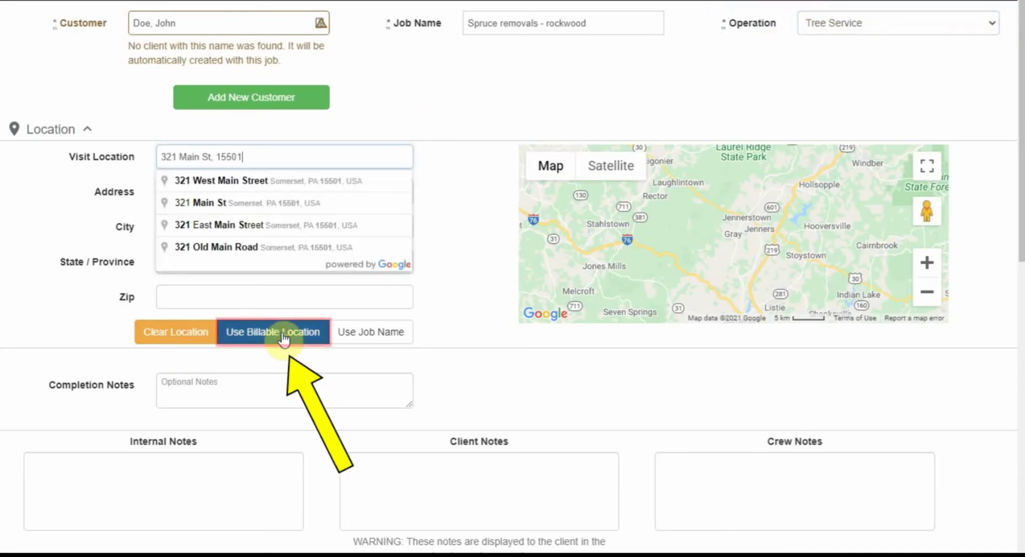
pyautogui.click(294, 184)
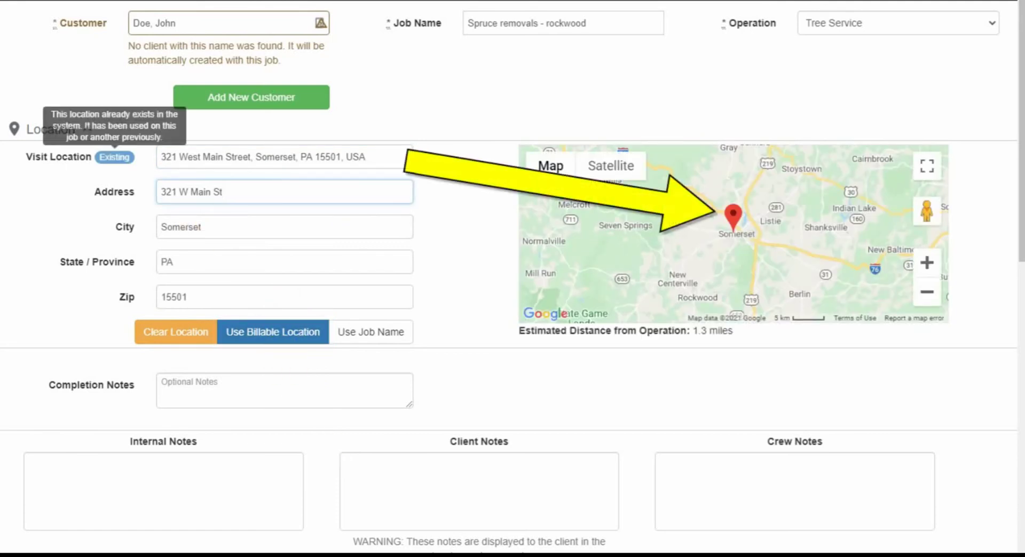
pyautogui.moveTo(392, 157); pyautogui.dragTo(165, 146)
pyautogui.click(374, 156)
pyautogui.moveTo(325, 192); pyautogui.dragTo(82, 192)
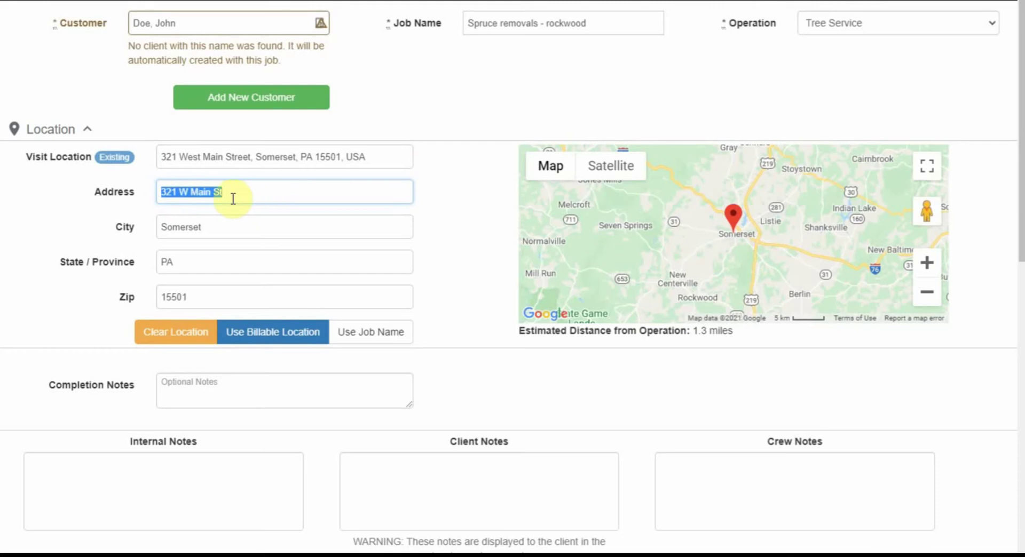
pyautogui.scroll(-1, 637, 156)
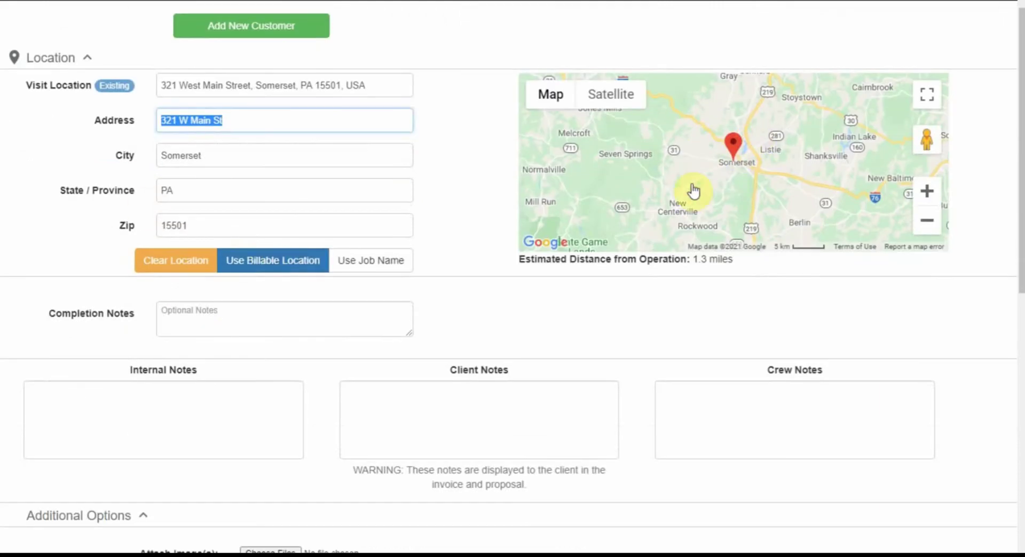
# - Add the internal note 'See for removing spruce trees'
pyautogui.scroll(-2, 637, 156)
pyautogui.click(479, 272)
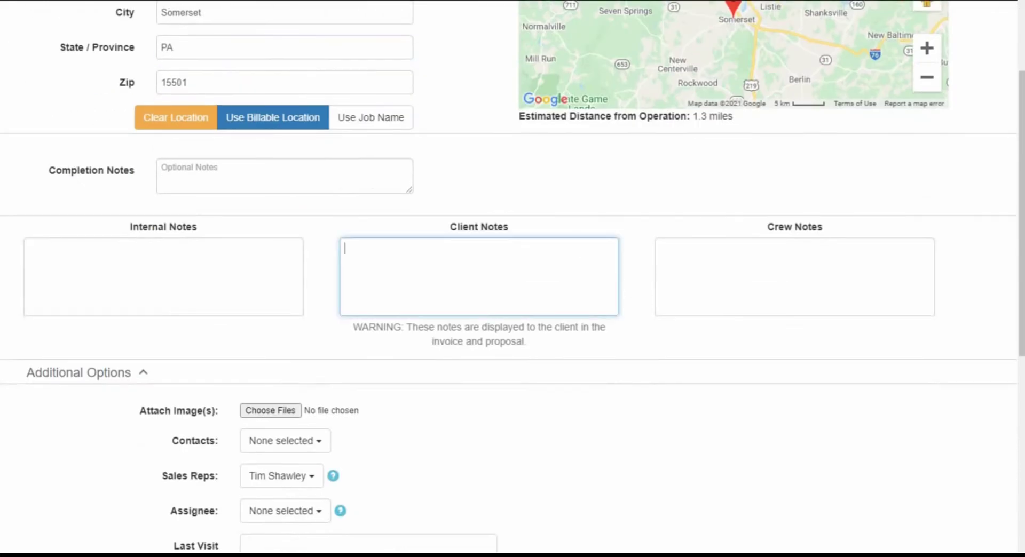
pyautogui.click(795, 277)
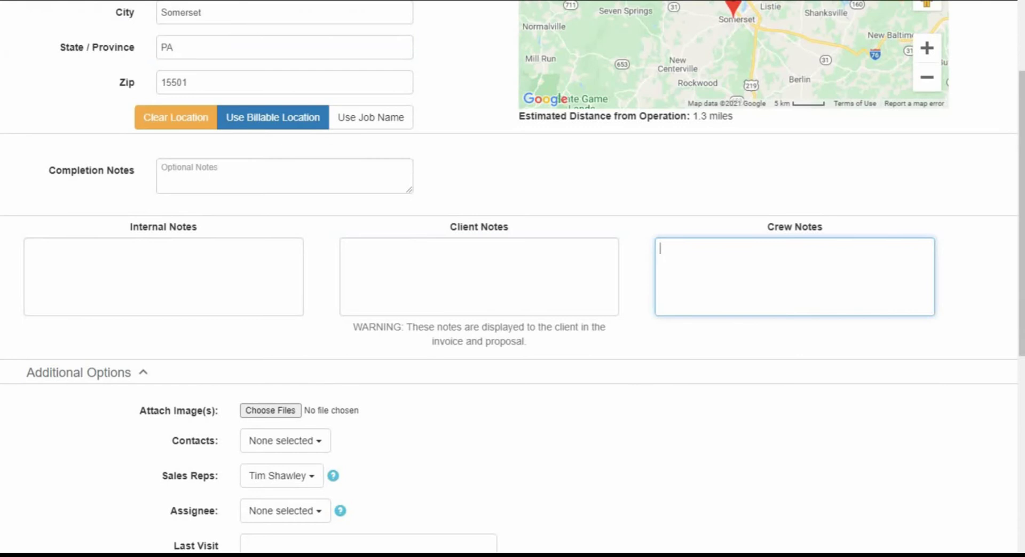
pyautogui.click(164, 276)
pyautogui.scroll(-1, 124, 231)
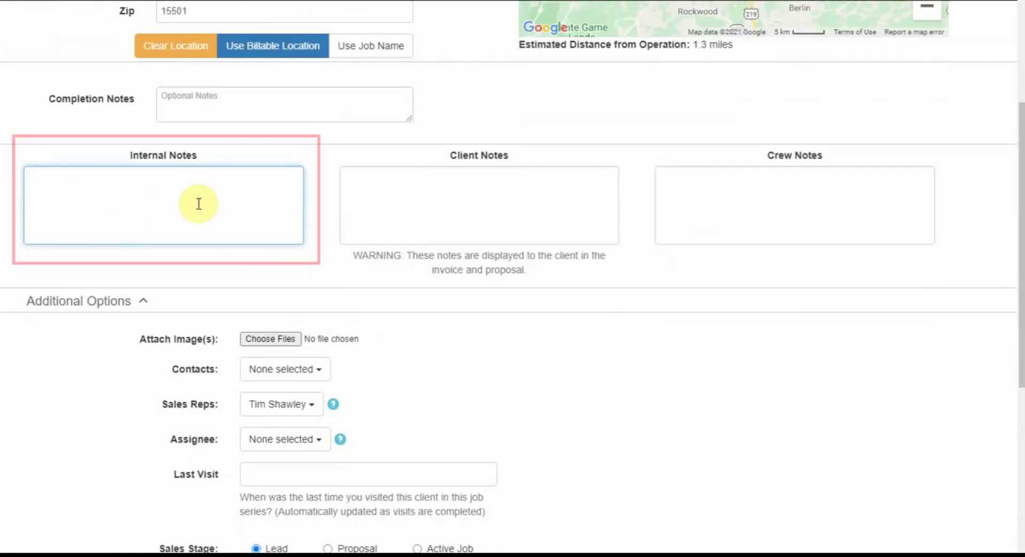
pyautogui.write('See for removing spruce trees')
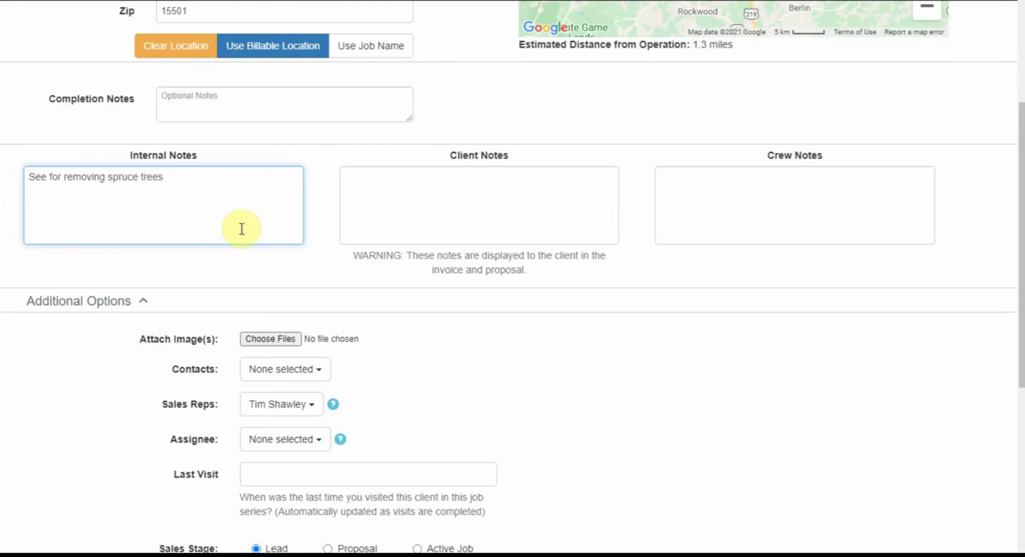
# - Make the sales rep the job's assignee
pyautogui.scroll(-3, 392, 366)
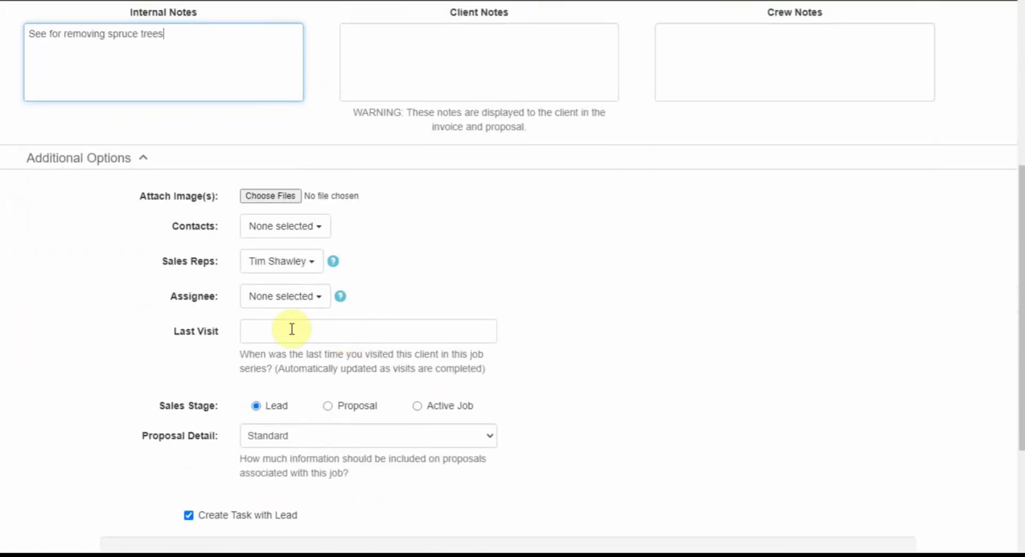
pyautogui.click(290, 299)
pyautogui.click(315, 361)
pyautogui.click(366, 279)
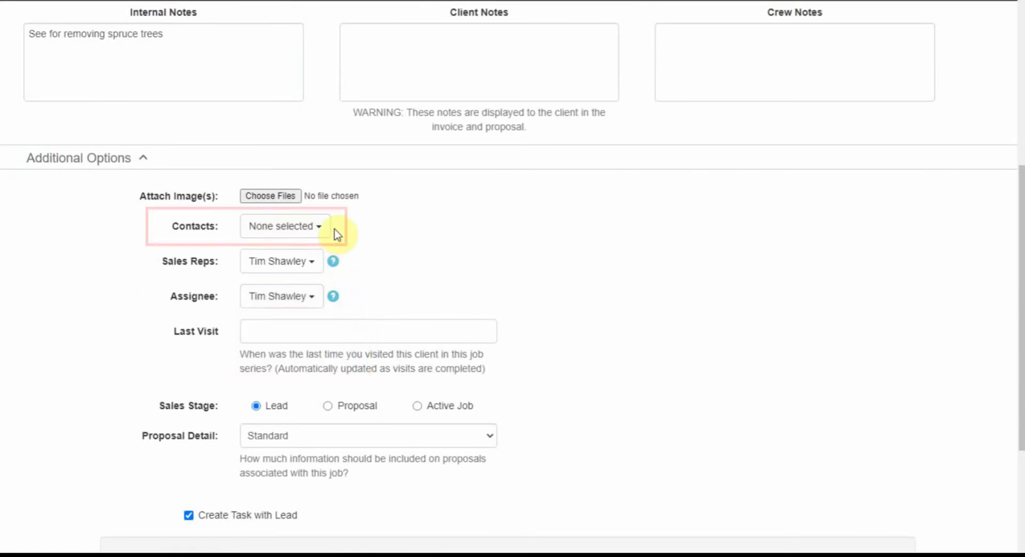
pyautogui.scroll(1, 326, 234)
pyautogui.scroll(6, 313, 244)
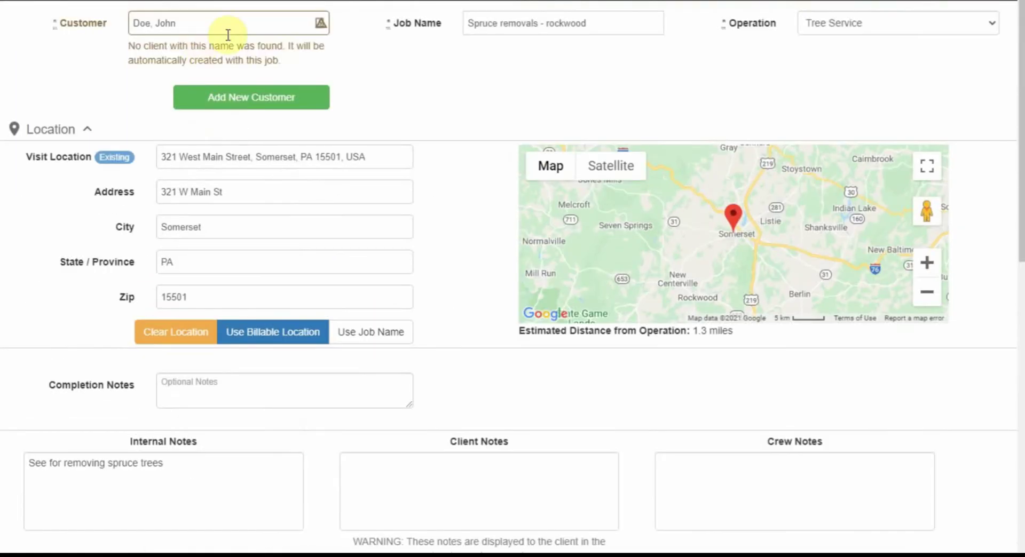
pyautogui.scroll(-3, 264, 69)
pyautogui.scroll(3, 251, 75)
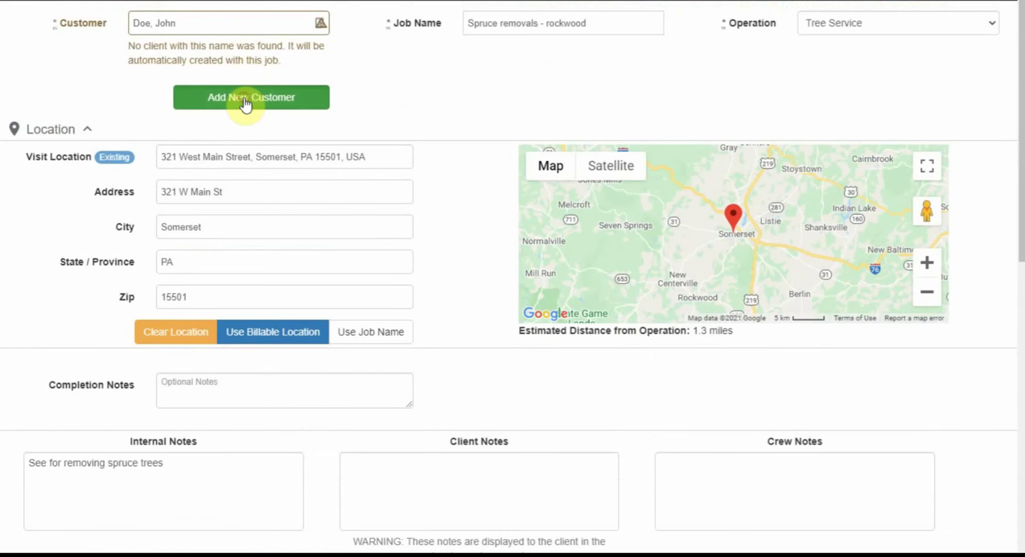
# - Reopen the customer's details, add a new contact row under Contacts, and view its Type options
pyautogui.click(248, 99)
pyautogui.scroll(2, 269, 140)
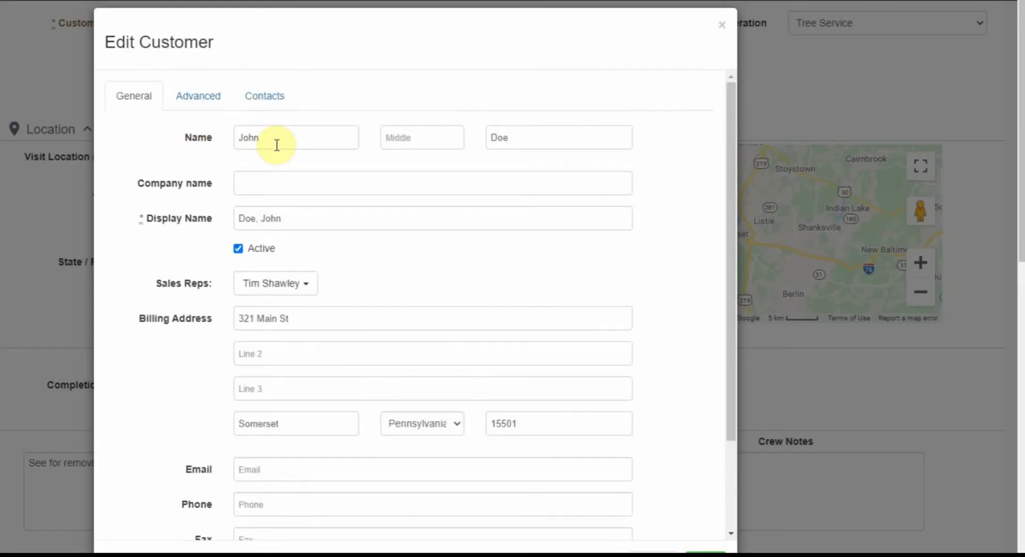
pyautogui.click(245, 106)
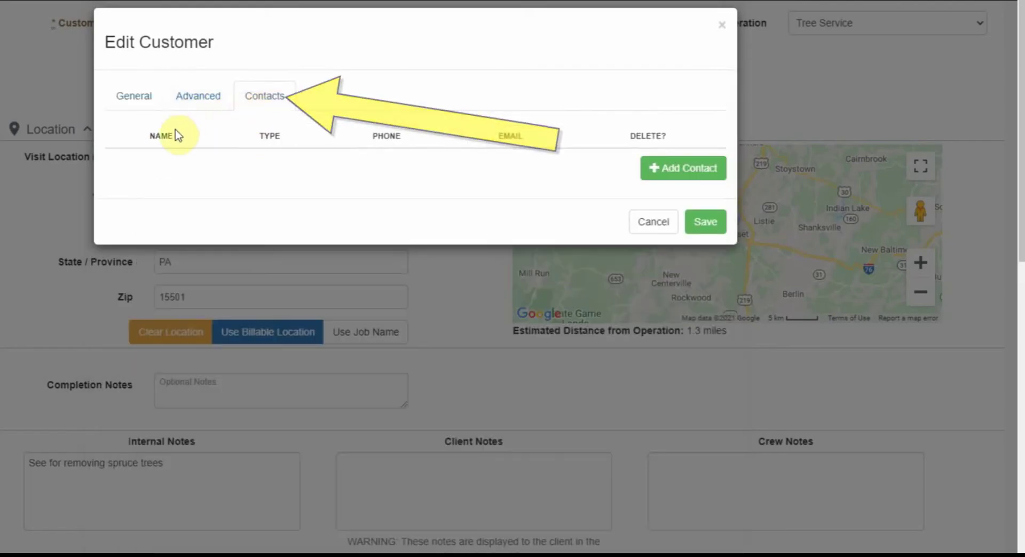
pyautogui.click(679, 180)
pyautogui.click(335, 174)
pyautogui.scroll(-4, 342, 149)
pyautogui.scroll(5, 338, 137)
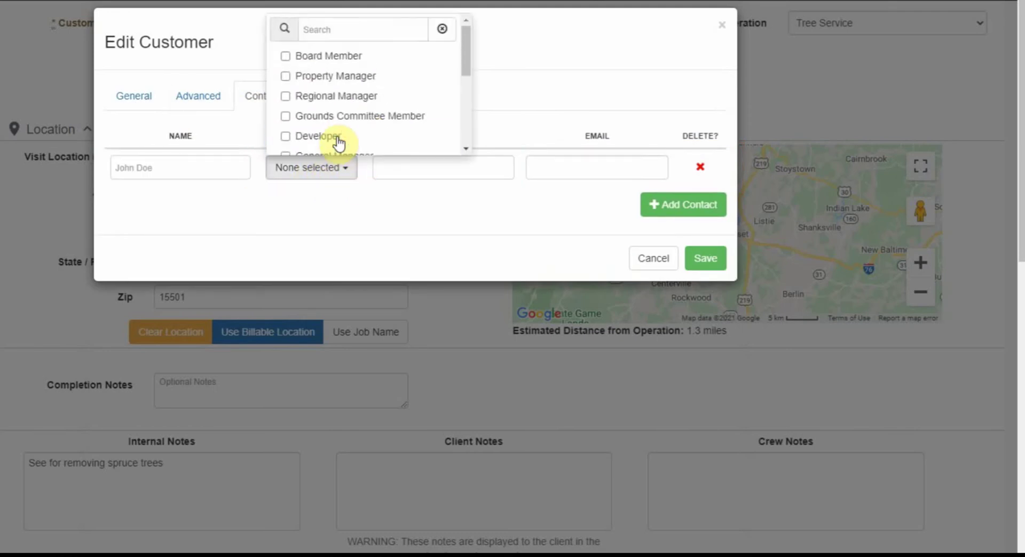
pyautogui.scroll(-3, 341, 117)
pyautogui.scroll(3, 342, 91)
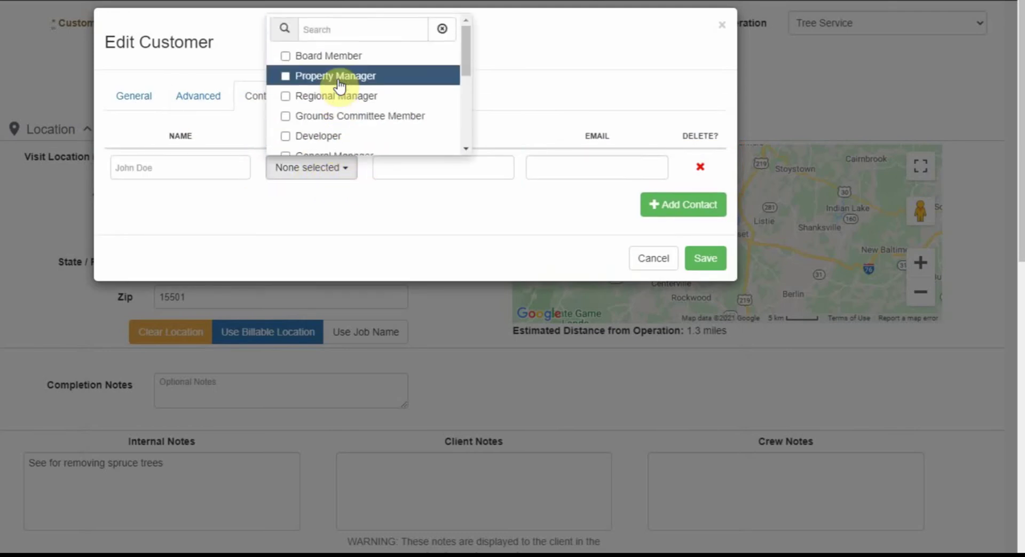
pyautogui.click(442, 216)
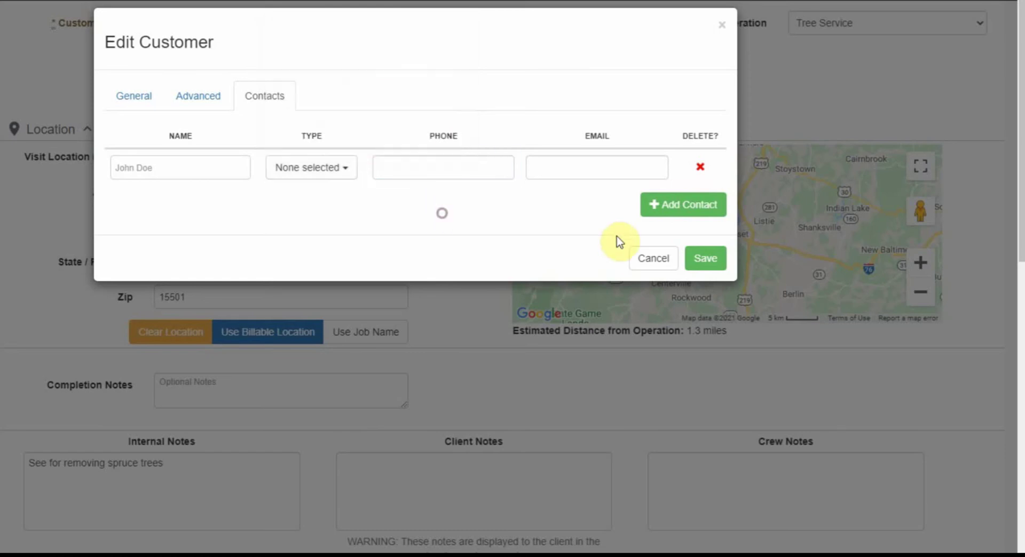
# - Cancel the customer dialog and schedule the On Site Estimate task for Feb 08, 2021, 08:00–08:45AM
pyautogui.click(638, 258)
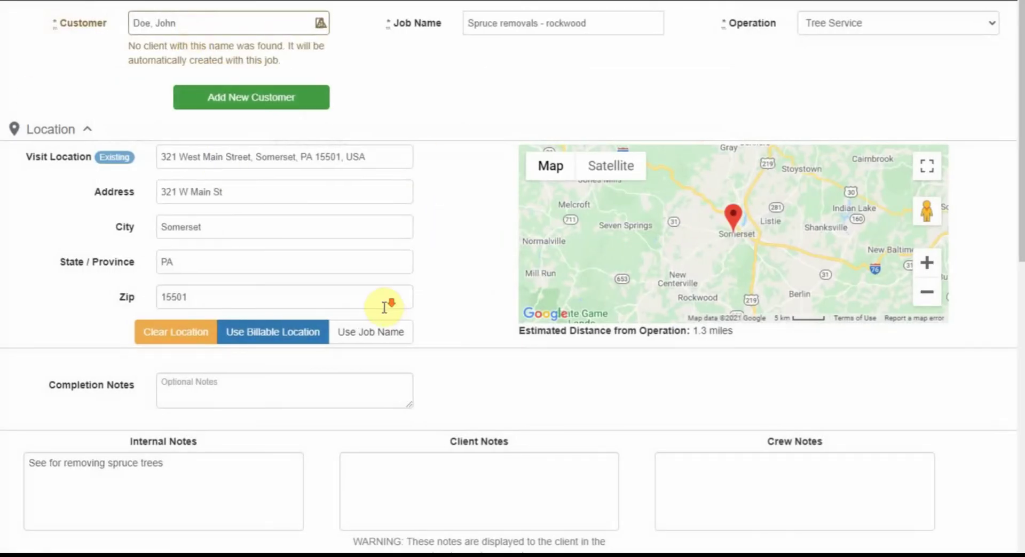
pyautogui.scroll(-10, 383, 309)
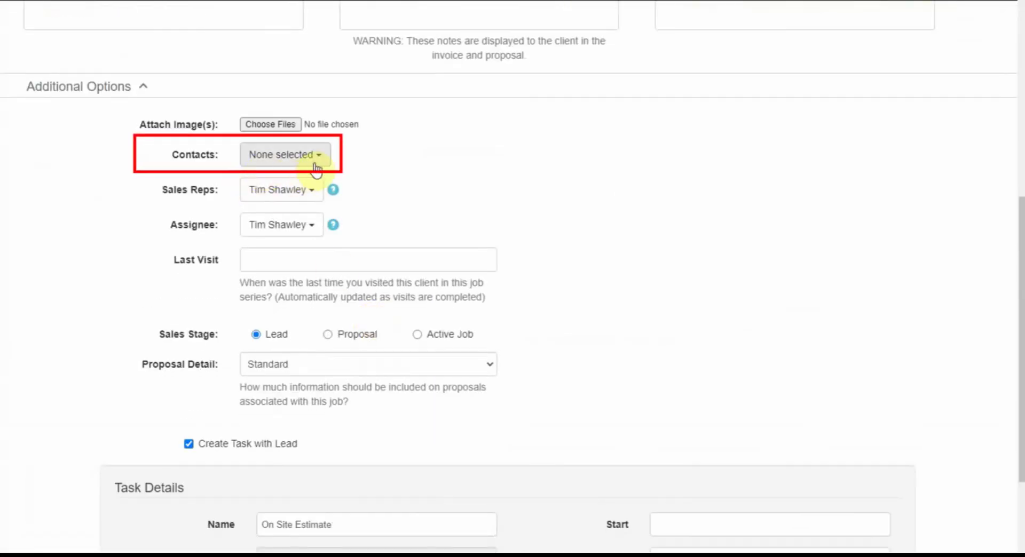
pyautogui.scroll(-5, 184, 225)
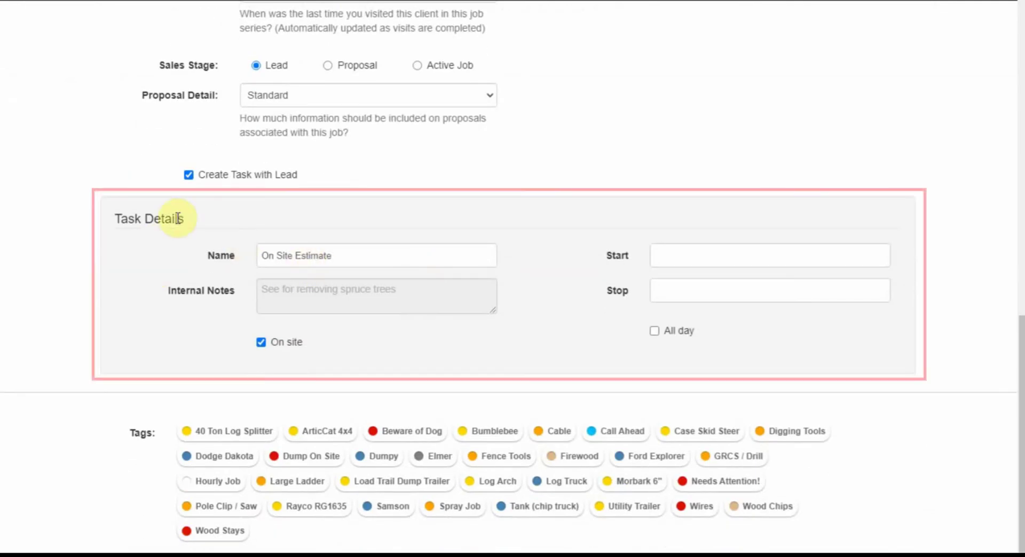
pyautogui.moveTo(382, 263); pyautogui.dragTo(202, 259)
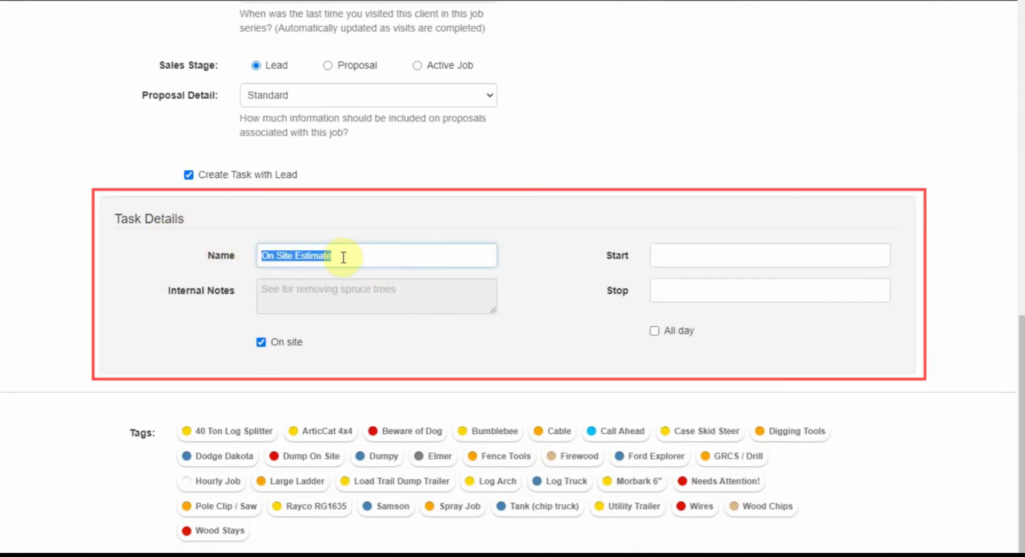
pyautogui.click(383, 259)
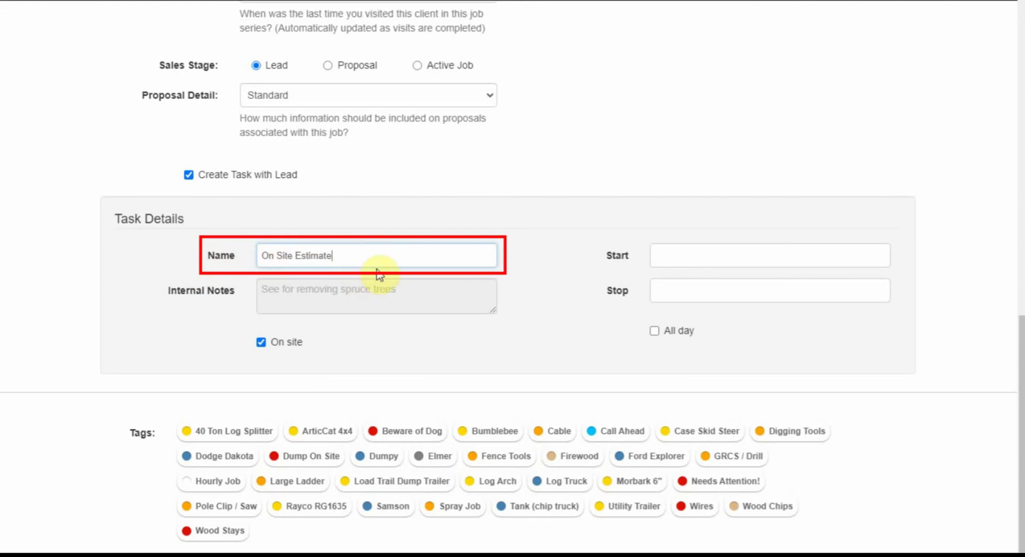
pyautogui.click(669, 259)
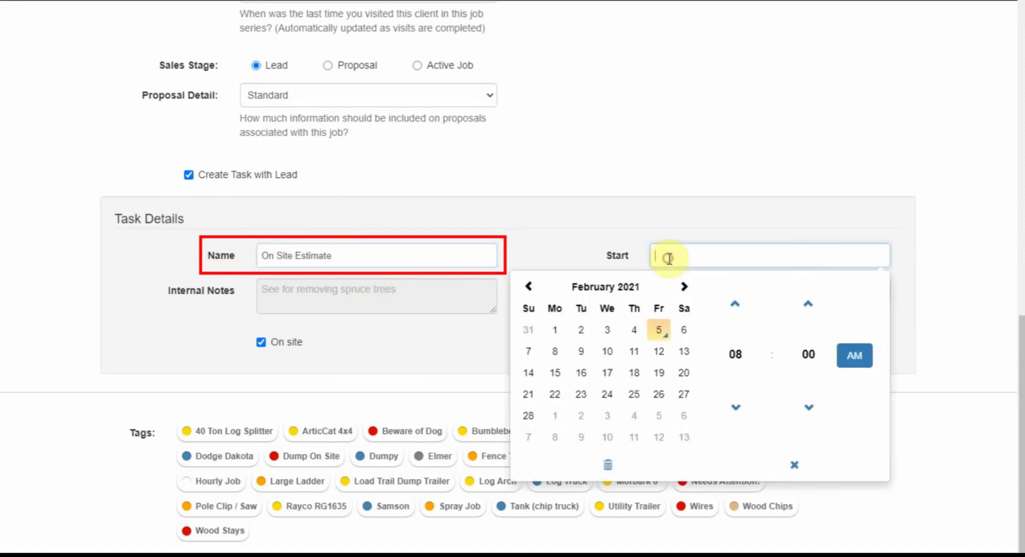
pyautogui.click(562, 352)
pyautogui.click(646, 134)
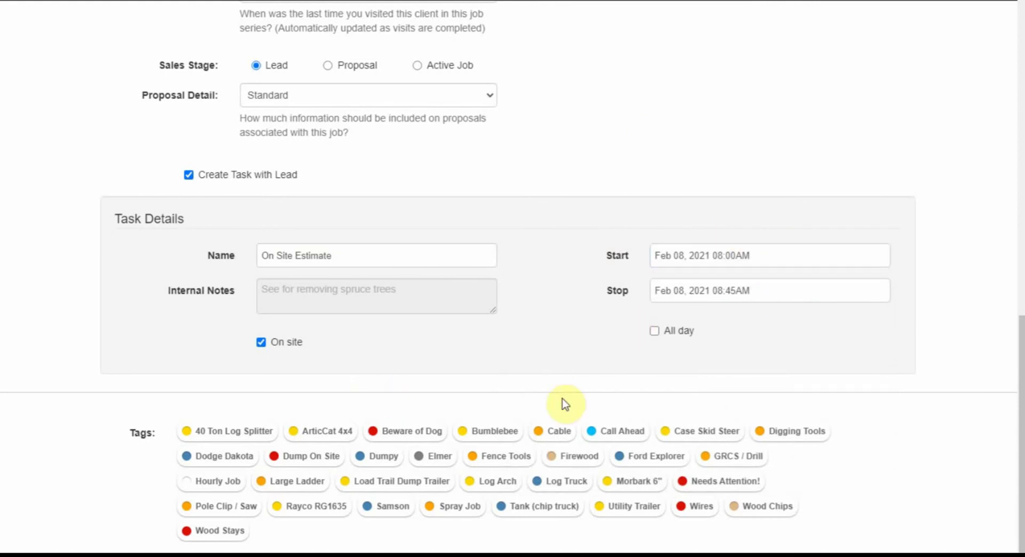
# - Tag the job Call Ahead
pyautogui.click(594, 430)
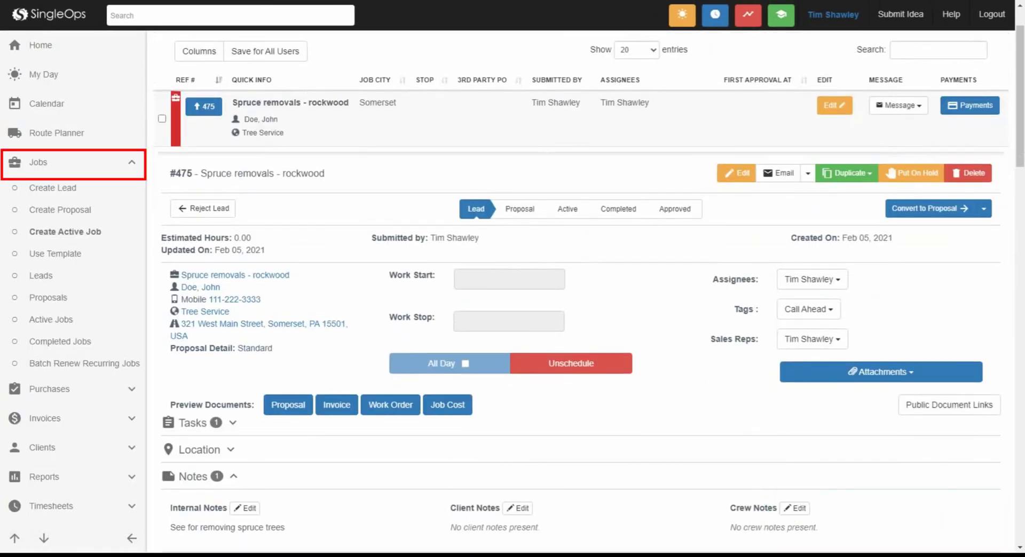
pyautogui.scroll(-1, 582, 294)
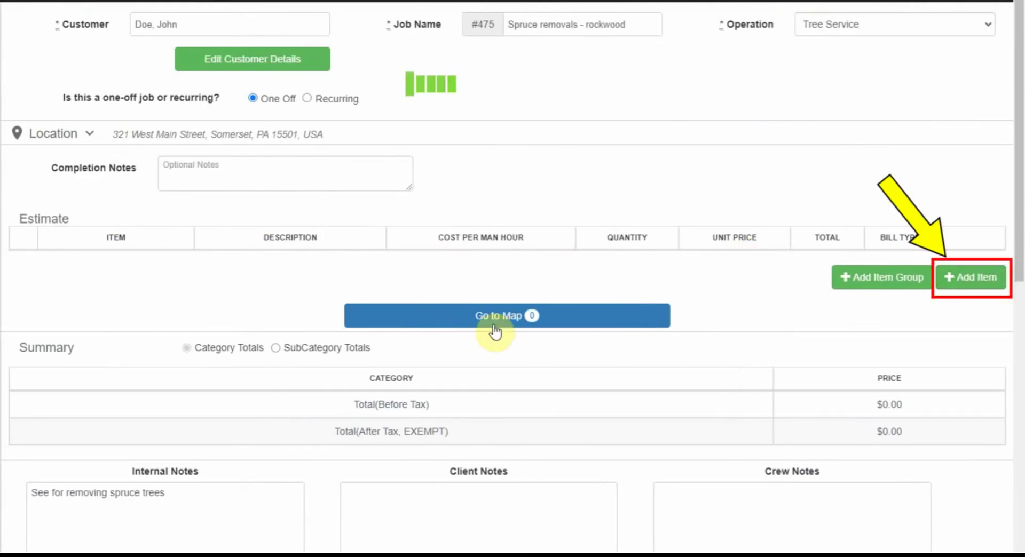
# - Add a Tree Work: Removal line to the estimate
pyautogui.click(970, 277)
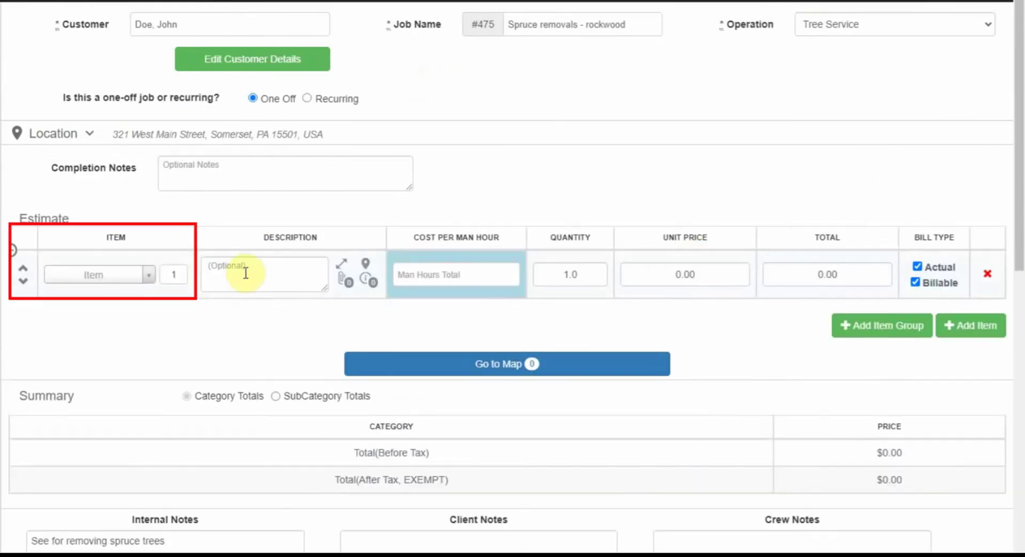
pyautogui.click(133, 275)
pyautogui.write('re')
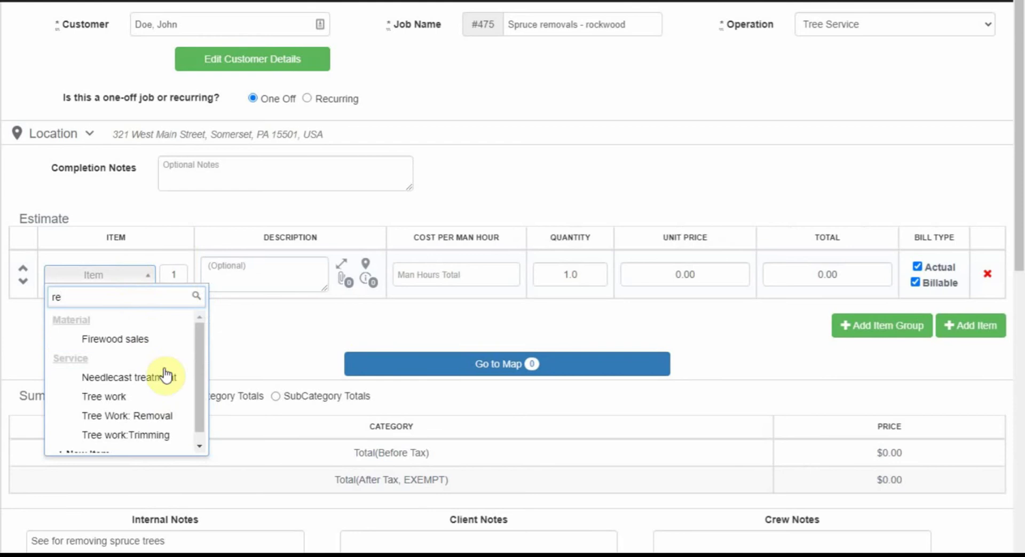
pyautogui.click(167, 419)
pyautogui.click(154, 275)
pyautogui.scroll(-1, 153, 411)
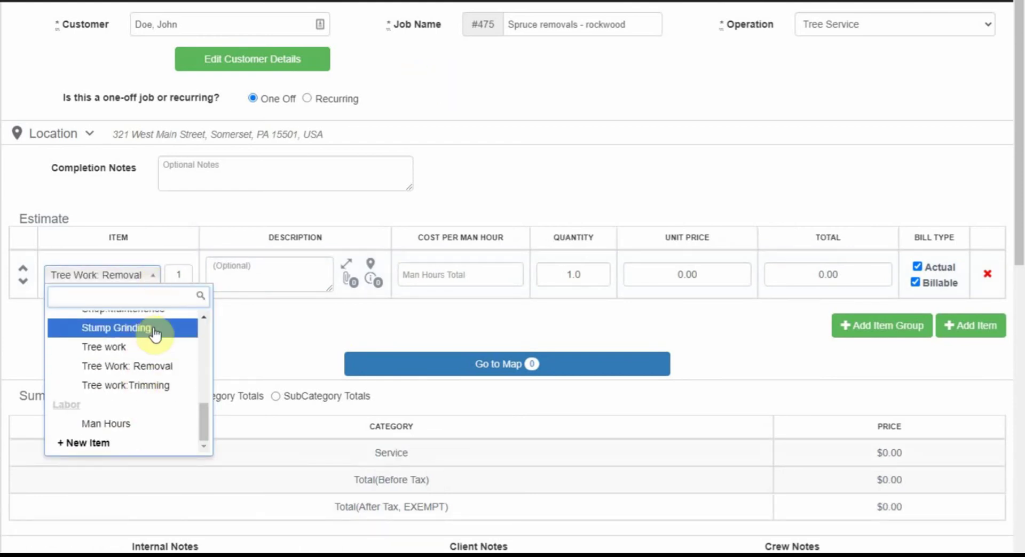
pyautogui.scroll(1, 156, 390)
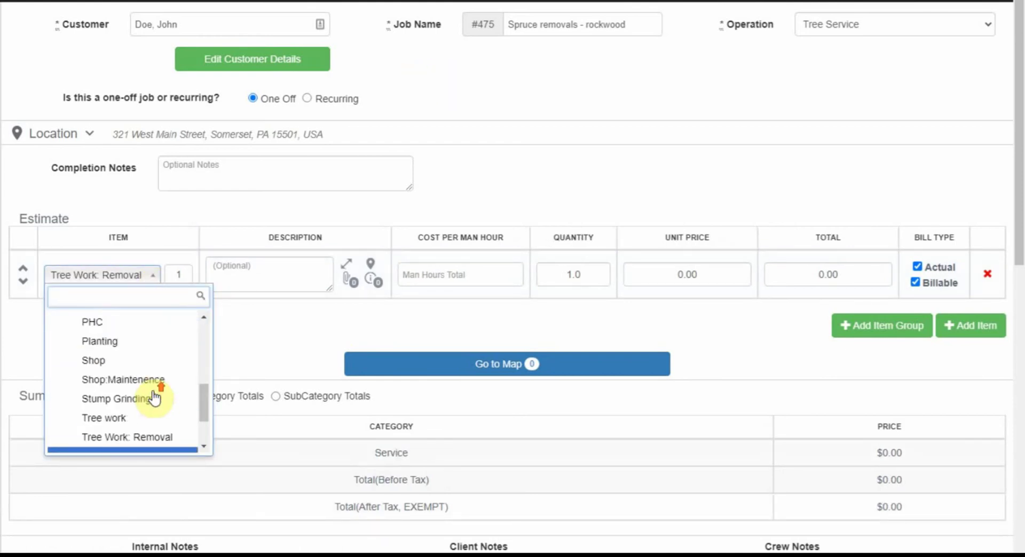
# - Describe the removal line as 'Remove Spruce trees' and show its attachments area
pyautogui.click(159, 276)
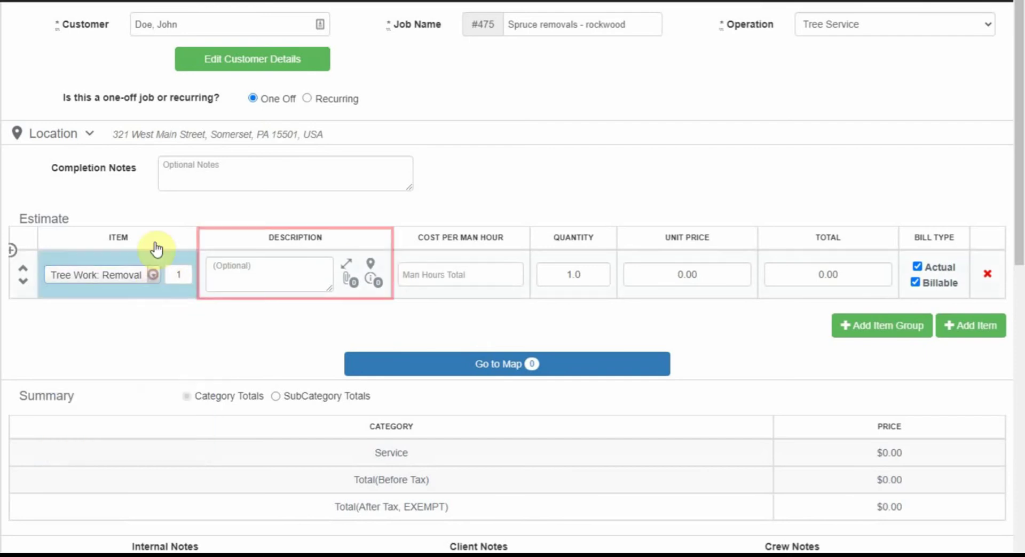
pyautogui.click(240, 267)
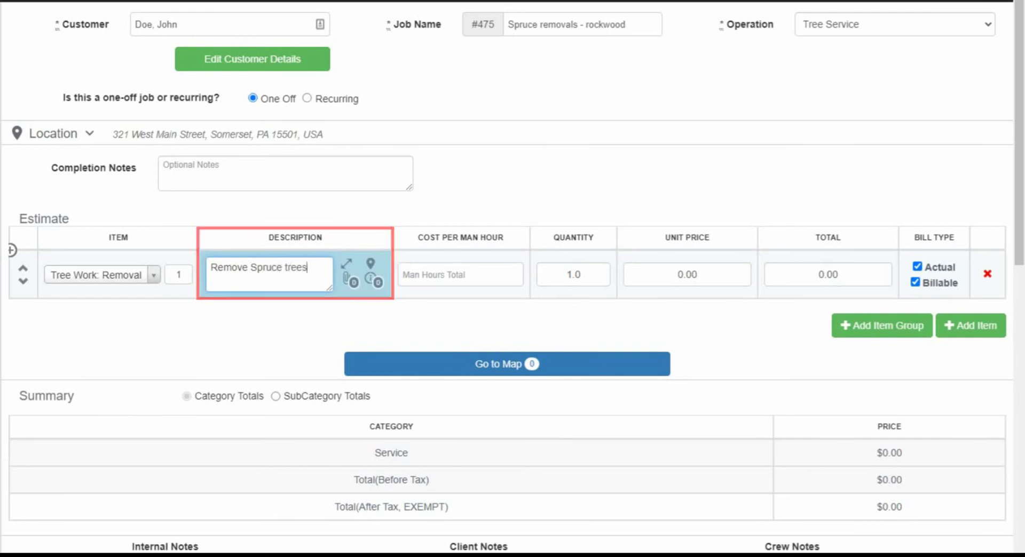
pyautogui.click(459, 275)
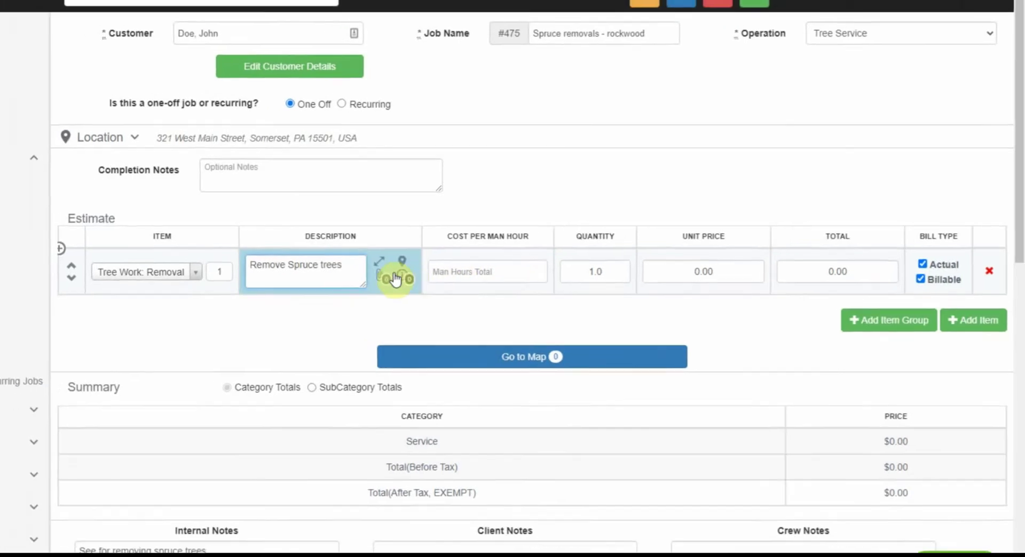
pyautogui.click(349, 278)
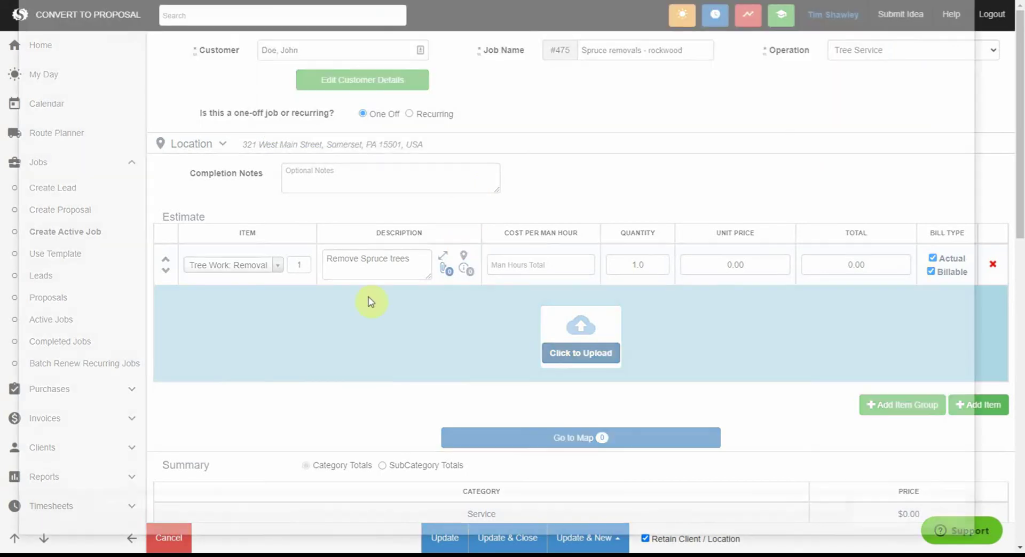
# - Upload the first JPG from STSarborists > Spruce Removals as the removal line's photo
pyautogui.click(366, 305)
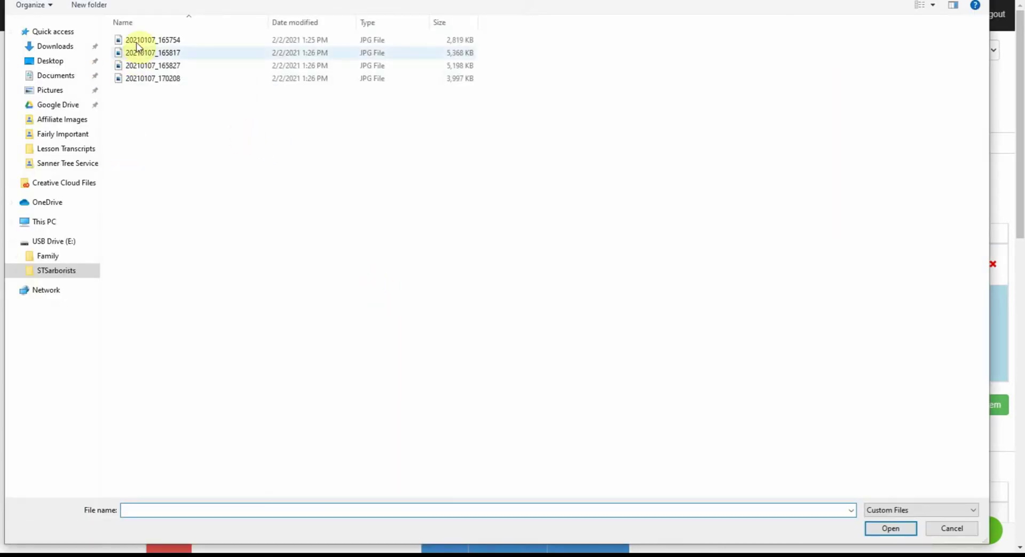
pyautogui.click(58, 269)
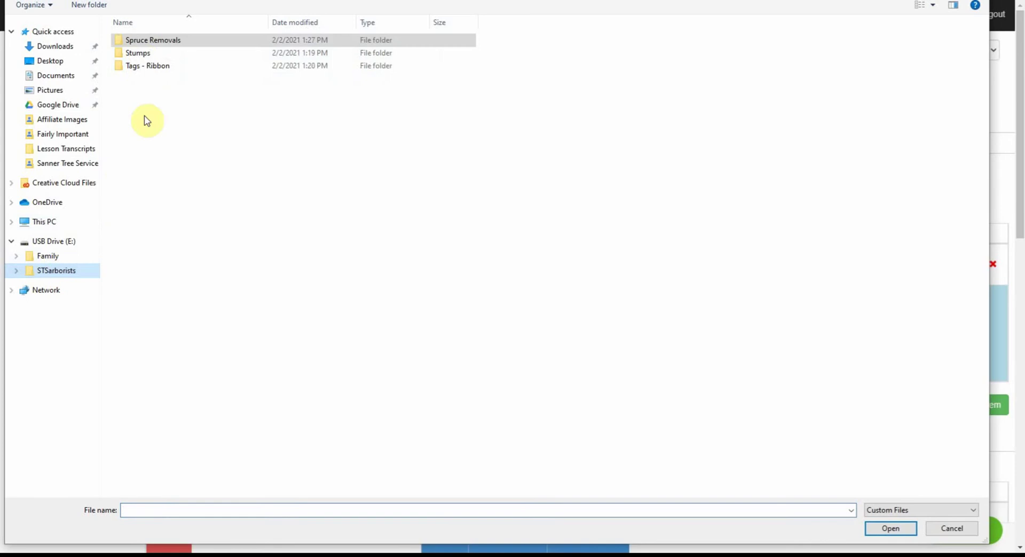
pyautogui.doubleClick(152, 43)
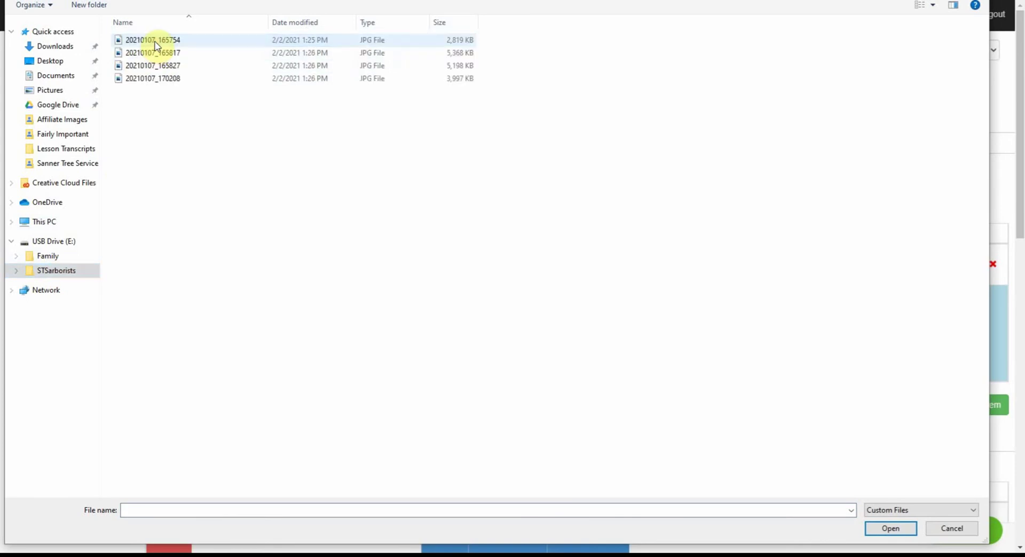
pyautogui.doubleClick(156, 43)
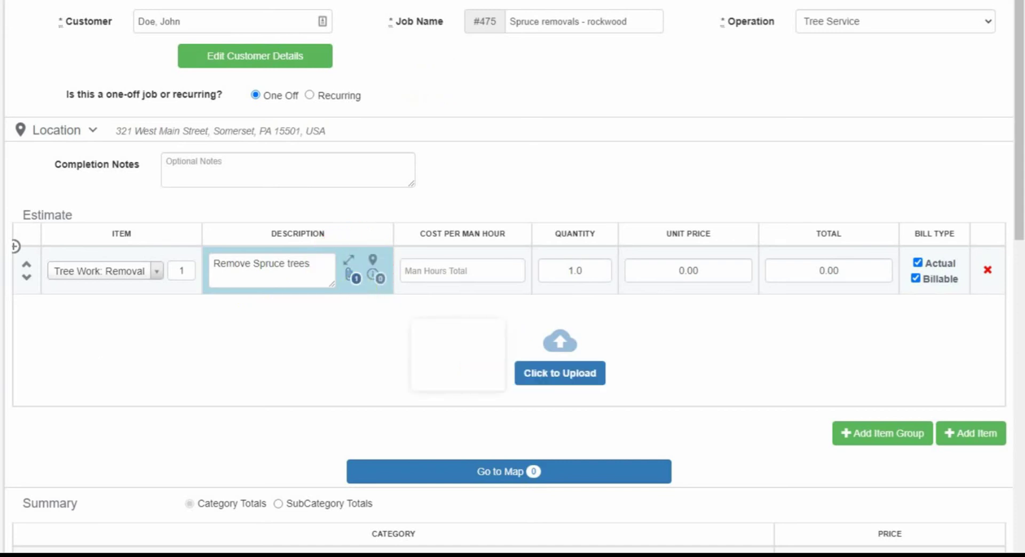
pyautogui.moveTo(458, 355)
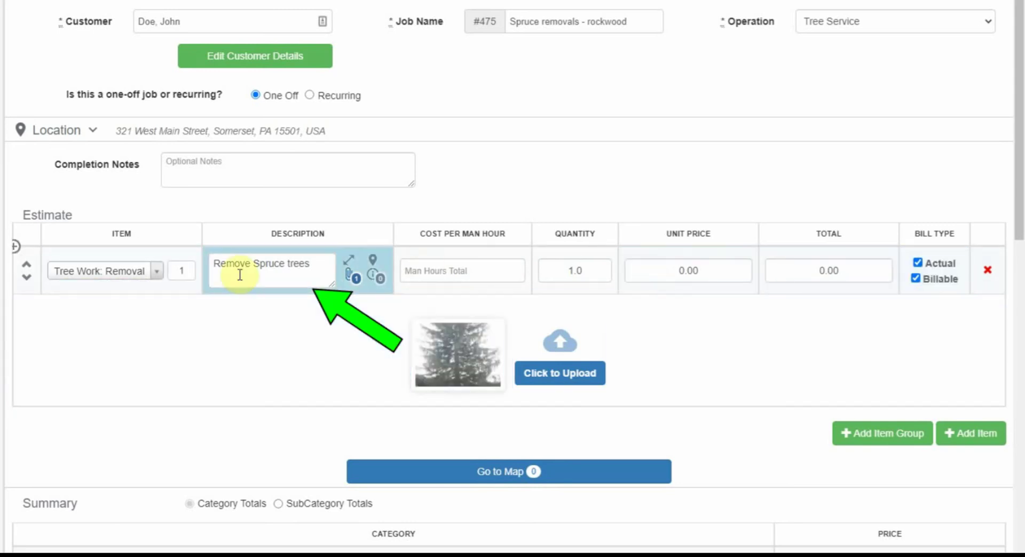
# - Add a Stump Grinding line to the estimate, described 'Remove stump'
pyautogui.click(961, 436)
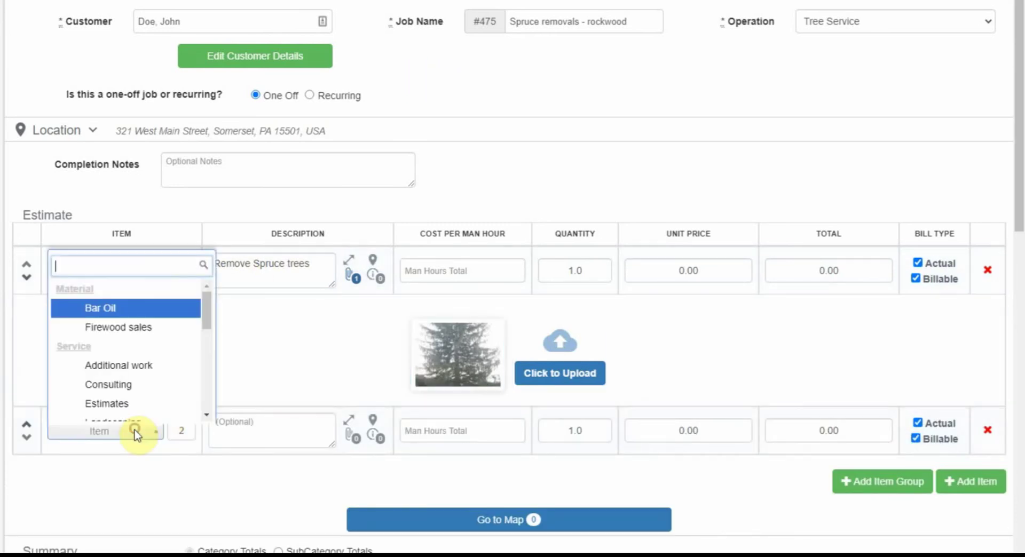
pyautogui.write('stump')
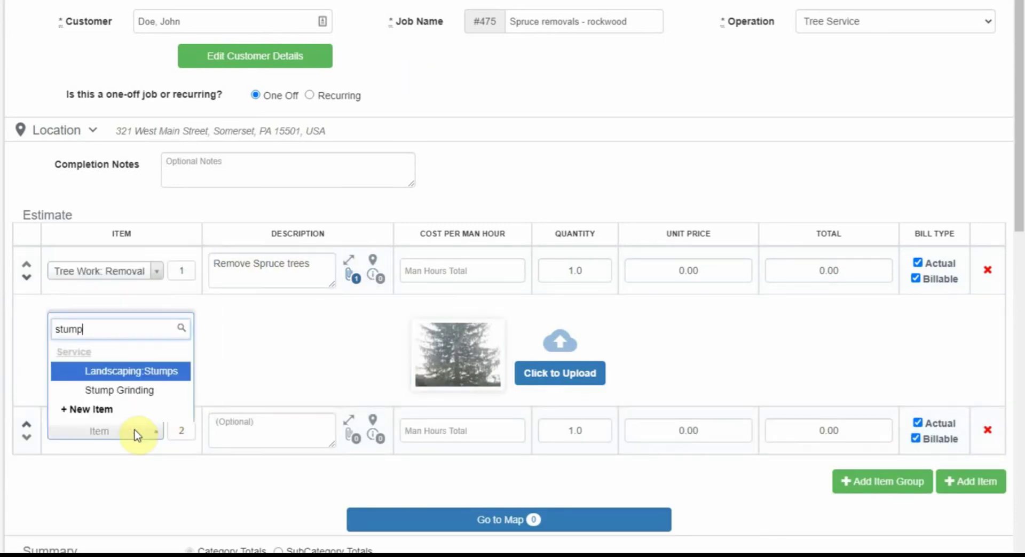
pyautogui.click(162, 392)
pyautogui.click(240, 418)
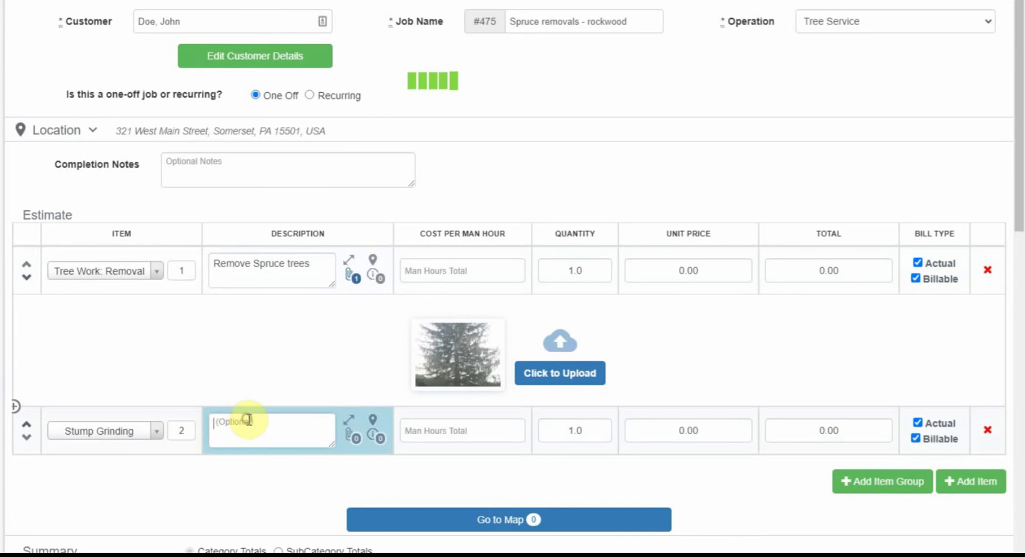
pyautogui.write('Remove st')
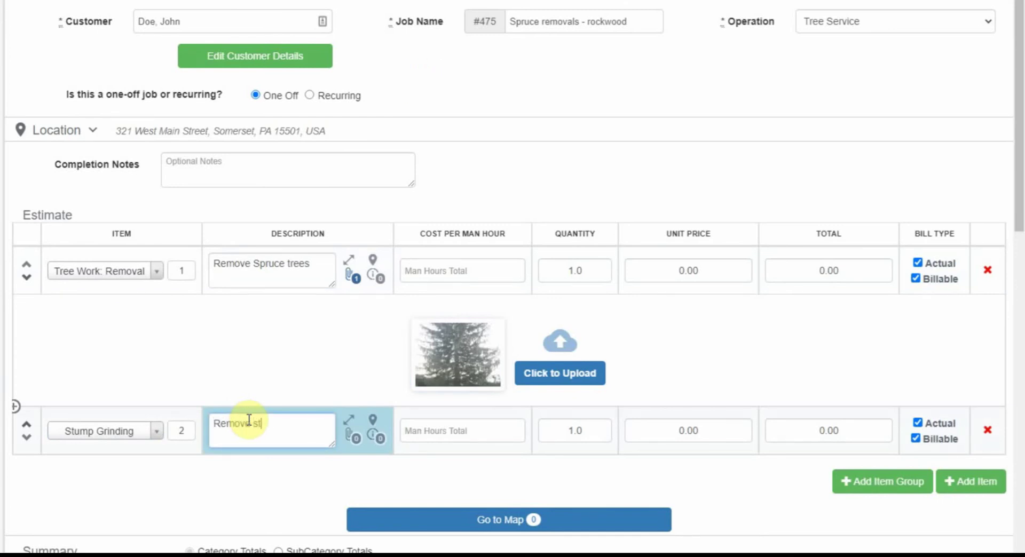
pyautogui.write('ump')
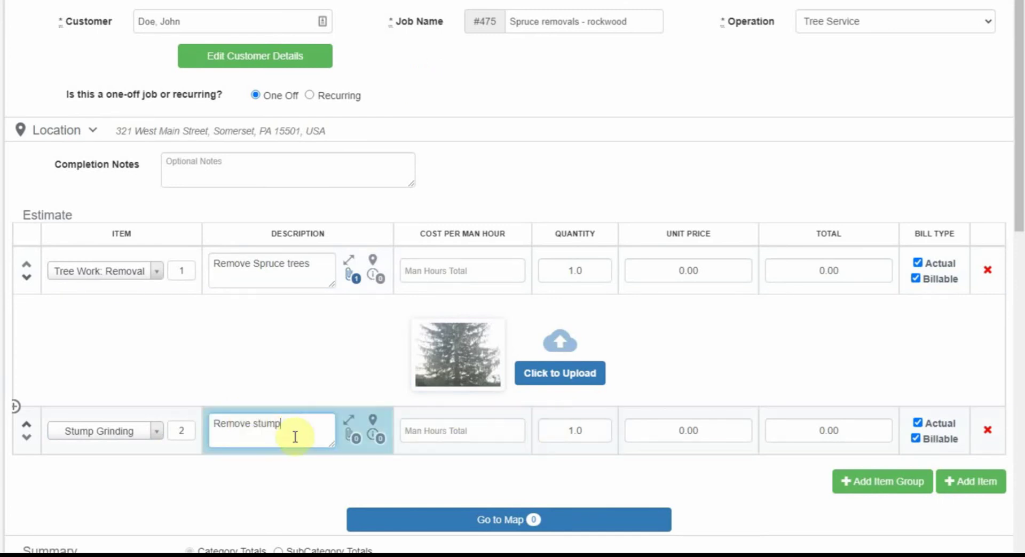
# - Attach the first photo from the Stumps folder to the Stump Grinding line
pyautogui.scroll(-1, 337, 418)
pyautogui.click(350, 374)
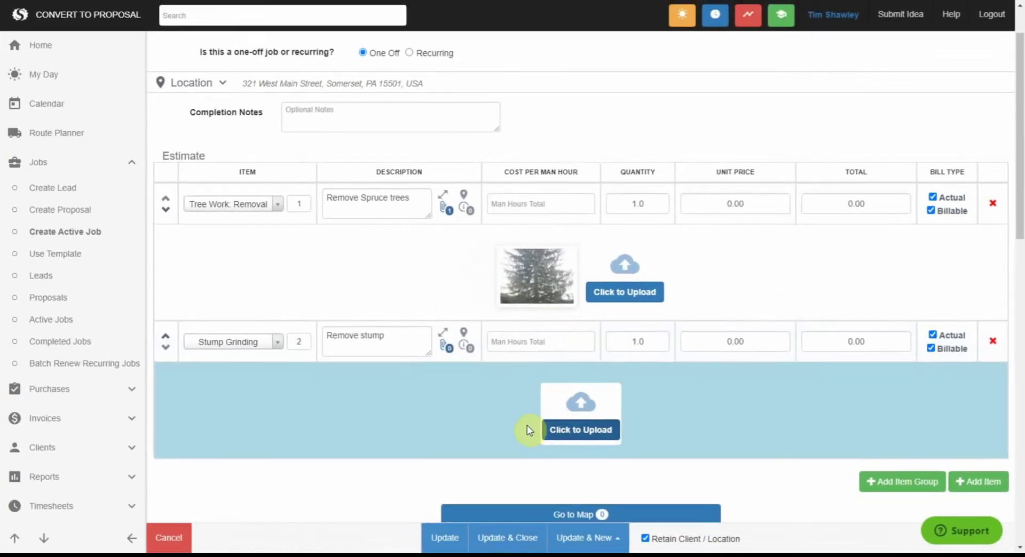
pyautogui.click(527, 425)
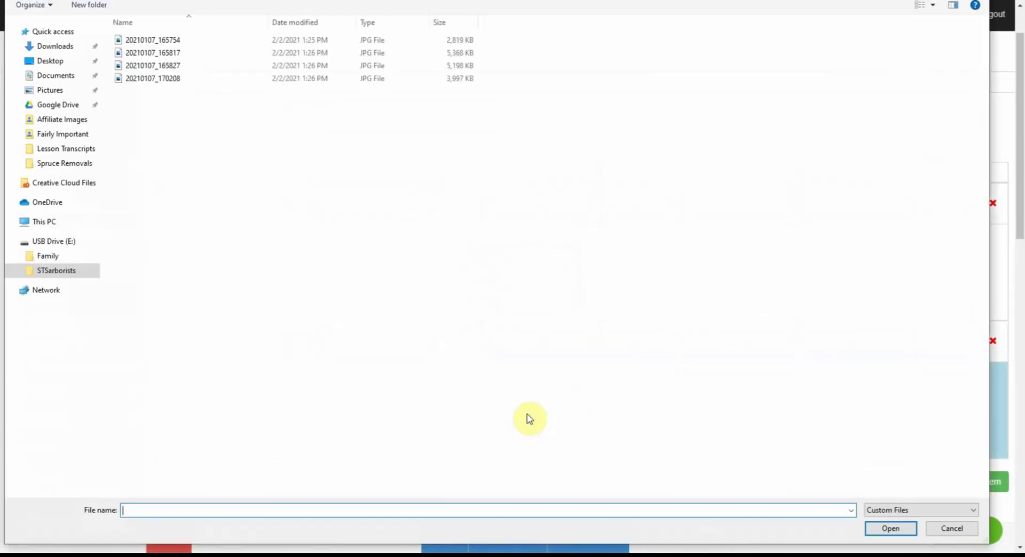
pyautogui.click(82, 269)
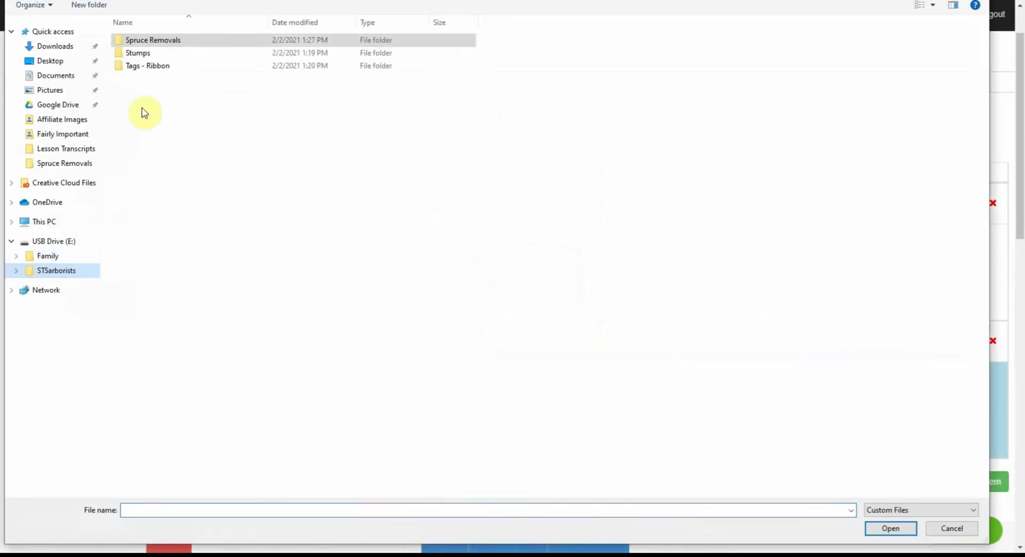
pyautogui.doubleClick(149, 53)
pyautogui.click(154, 40)
pyautogui.doubleClick(153, 40)
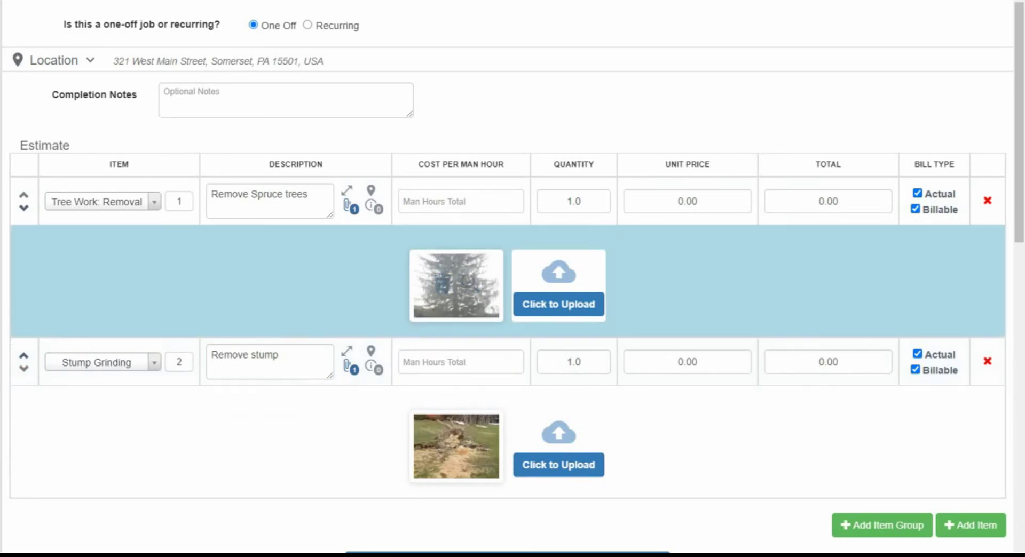
# - Give the Stump Grinding line a total of 2.00
pyautogui.scroll(1, 717, 345)
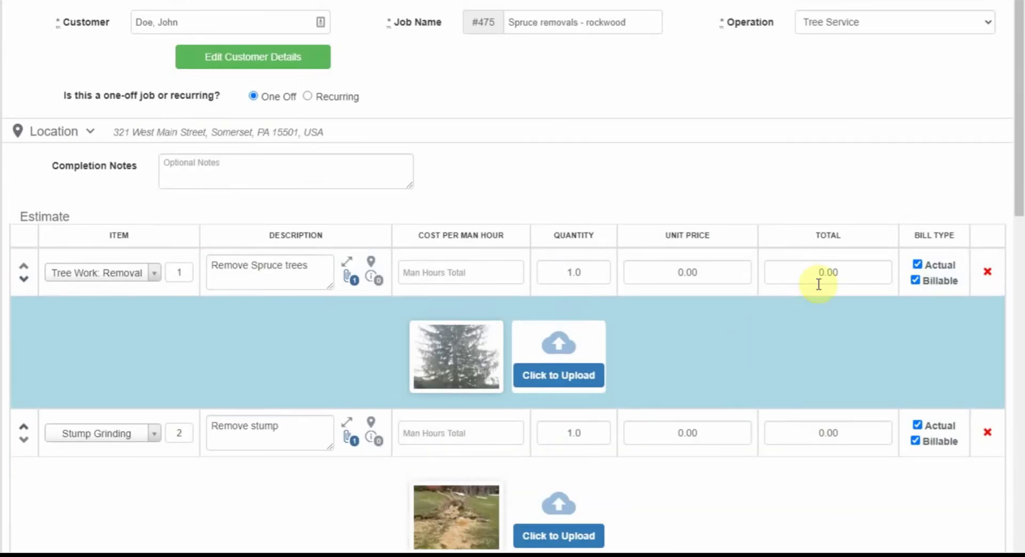
pyautogui.write('1')
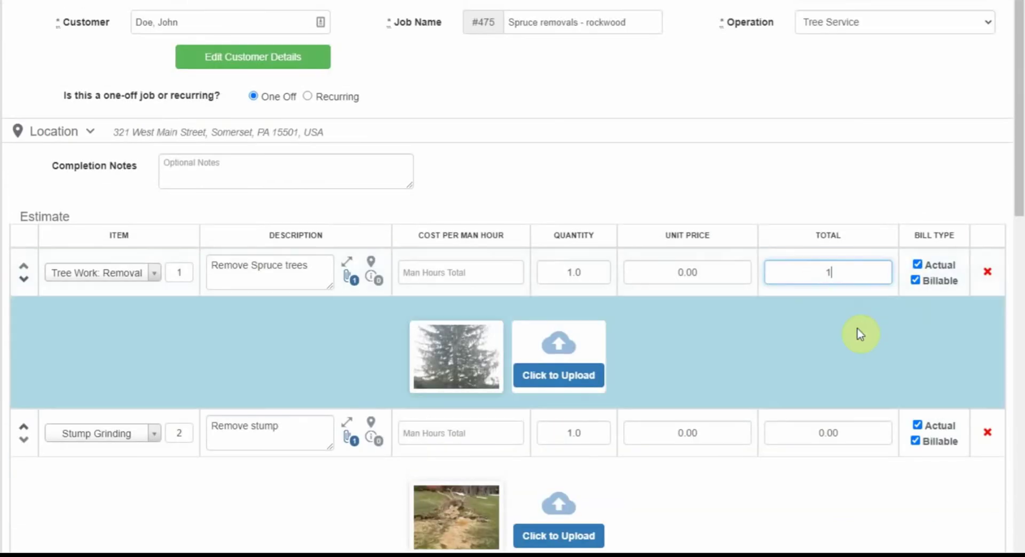
pyautogui.click(842, 427)
pyautogui.write('2')
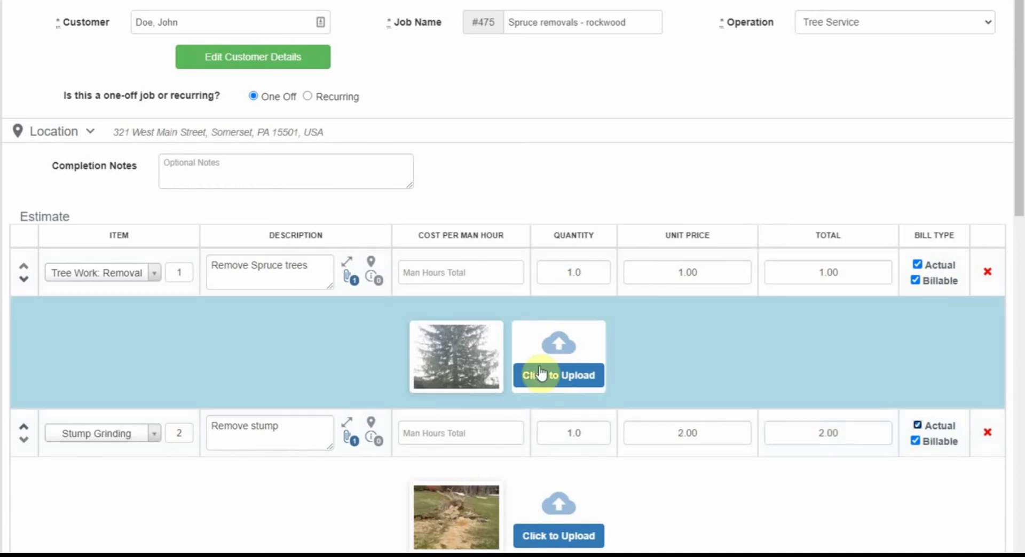
pyautogui.scroll(-1, 464, 373)
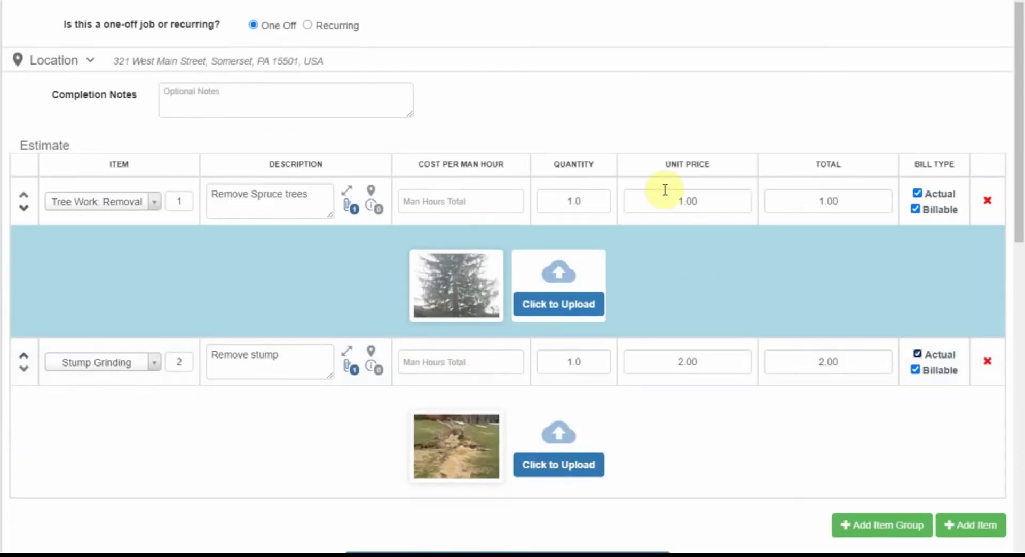
# - Clear the Tree Work: Removal line's quantity and unit price, then commit its total
pyautogui.click(735, 203)
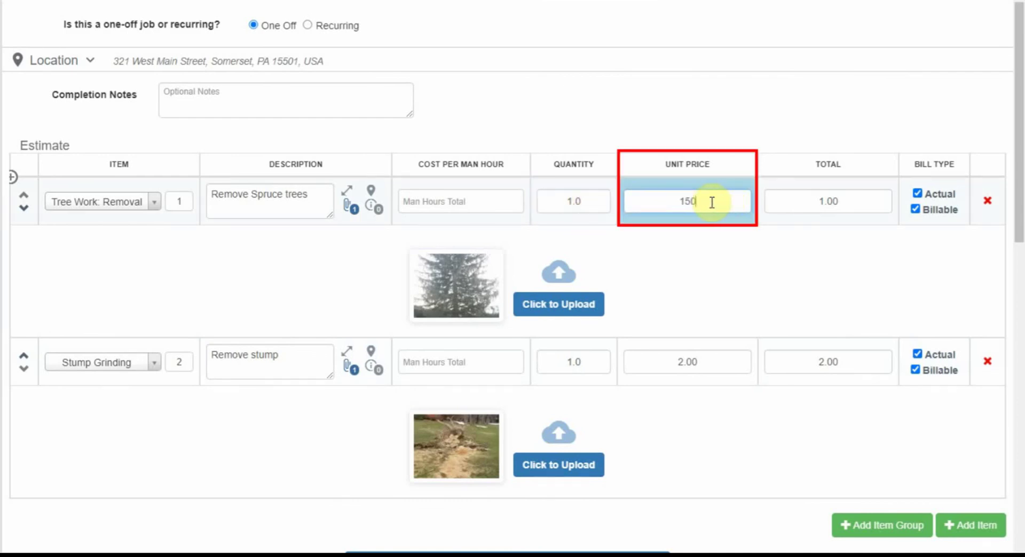
pyautogui.click(591, 207)
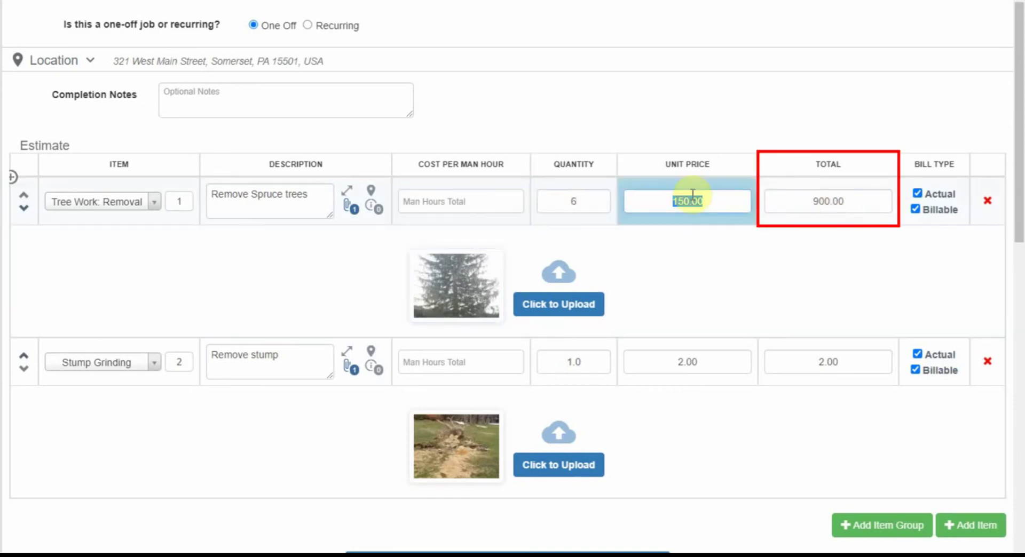
pyautogui.click(865, 210)
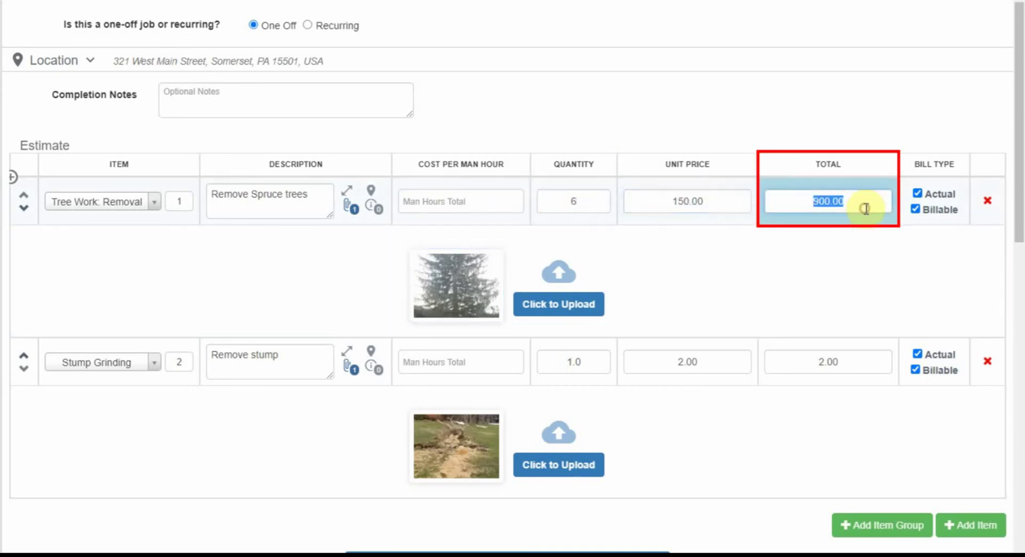
pyautogui.click(614, 196)
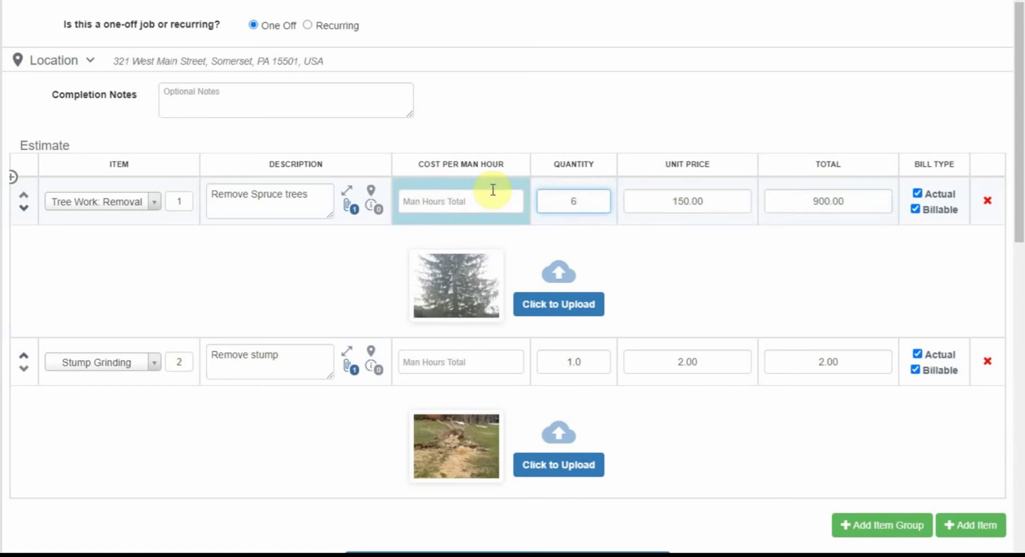
pyautogui.click(613, 201)
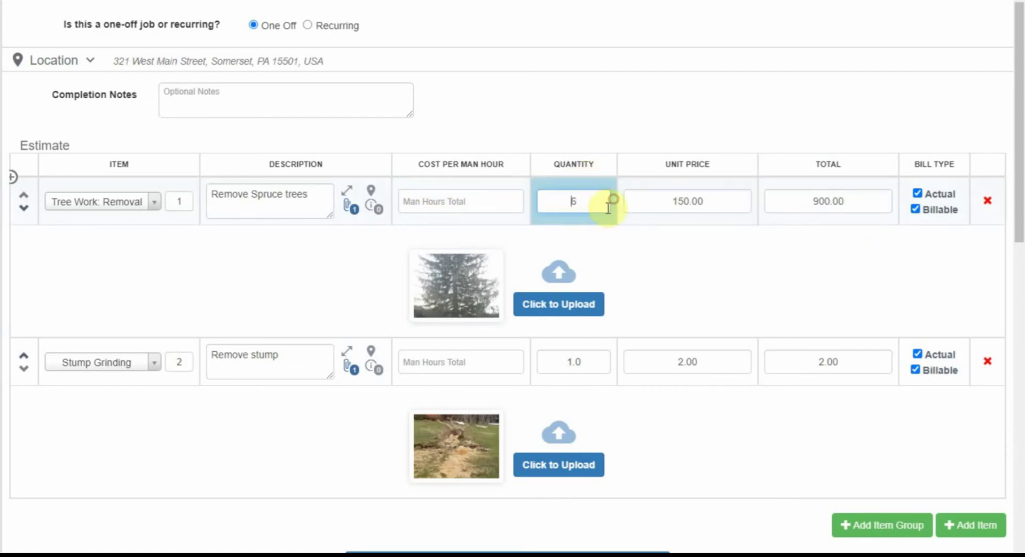
pyautogui.press('BackSpace')
pyautogui.write('0')
pyautogui.click(716, 199)
pyautogui.press('BackSpace')
pyautogui.click(814, 201)
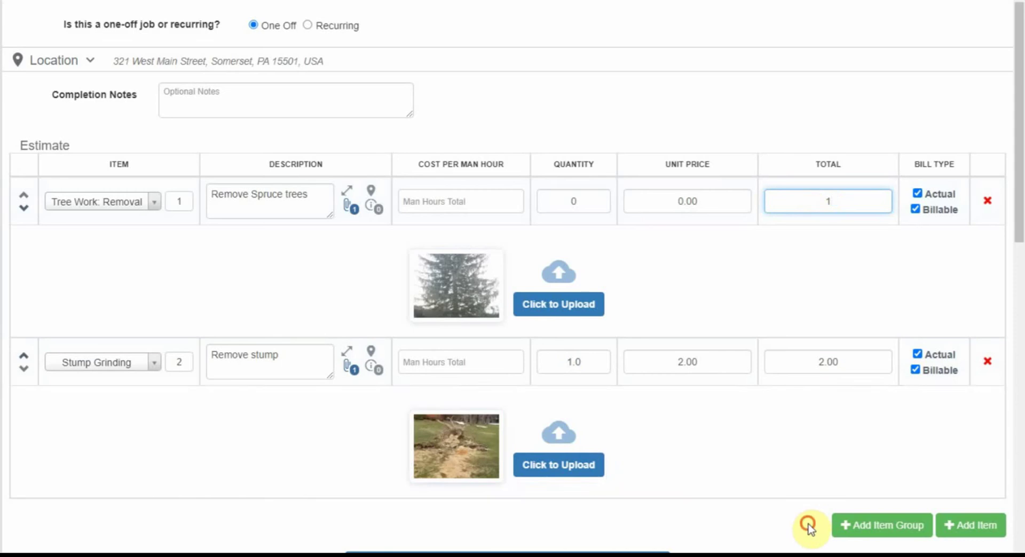
pyautogui.click(806, 526)
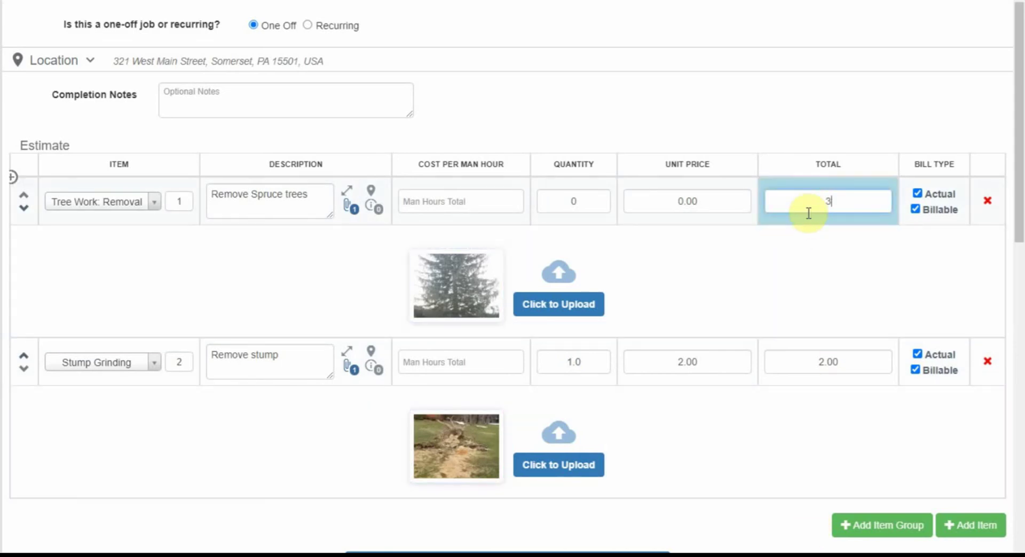
# - Set the Tree Work: Removal line's total to 1.00, bringing the estimate to $3.00
pyautogui.click(602, 205)
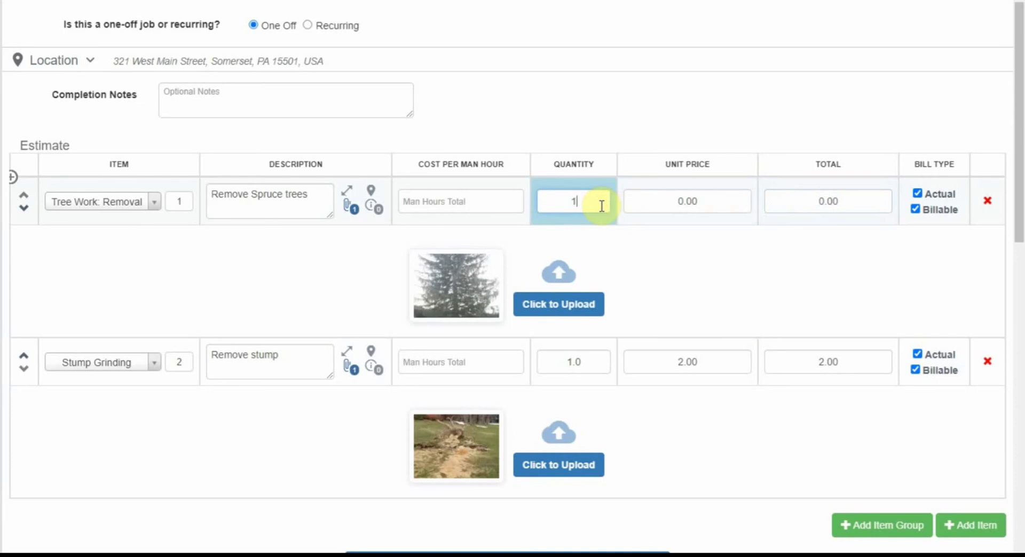
pyautogui.press('Tab')
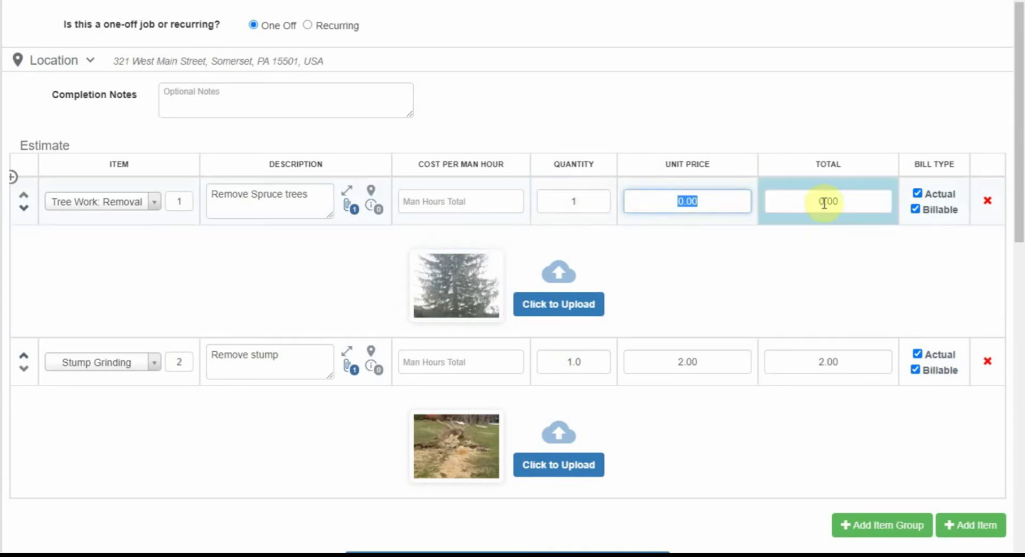
pyautogui.click(825, 201)
pyautogui.write('1')
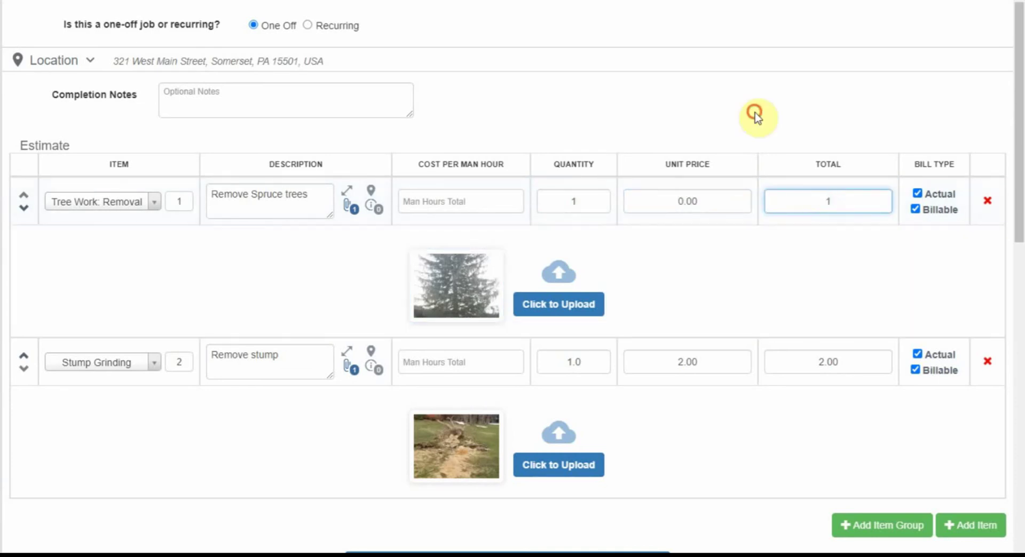
pyautogui.click(754, 116)
pyautogui.scroll(-1, 674, 455)
pyautogui.scroll(-2, 674, 455)
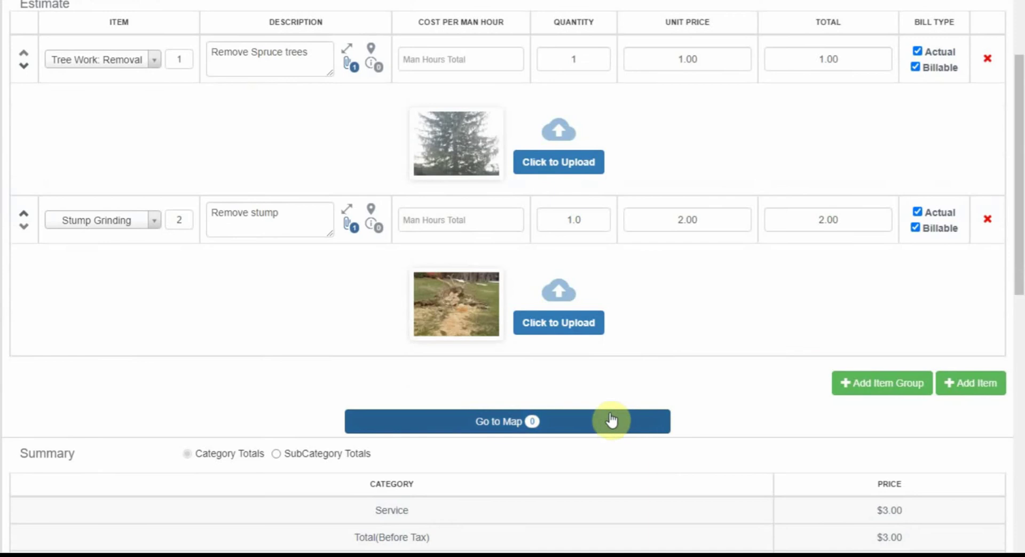
# - Drop an orange map pin on the spruce tree, labelled spruce removal, identifier 1
pyautogui.click(510, 424)
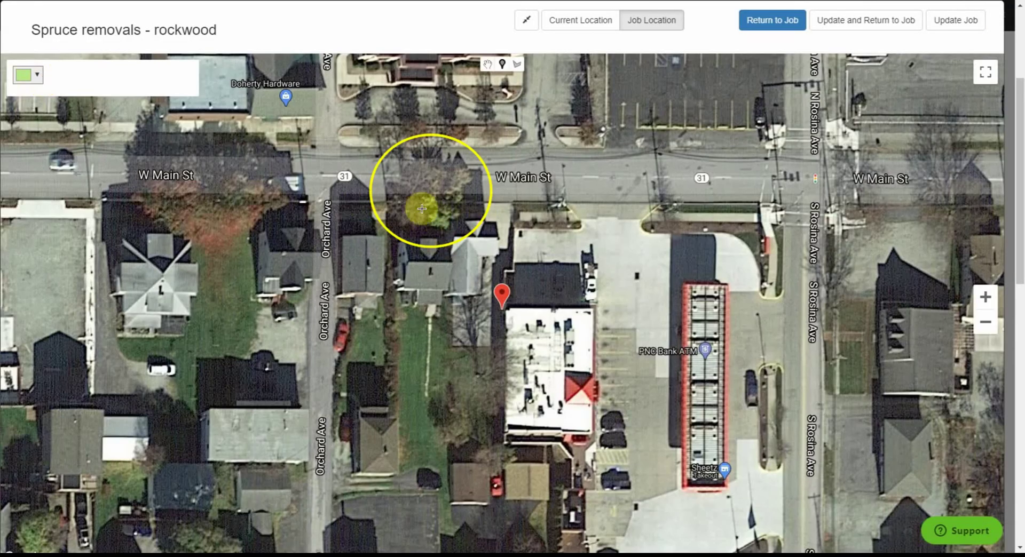
pyautogui.click(34, 76)
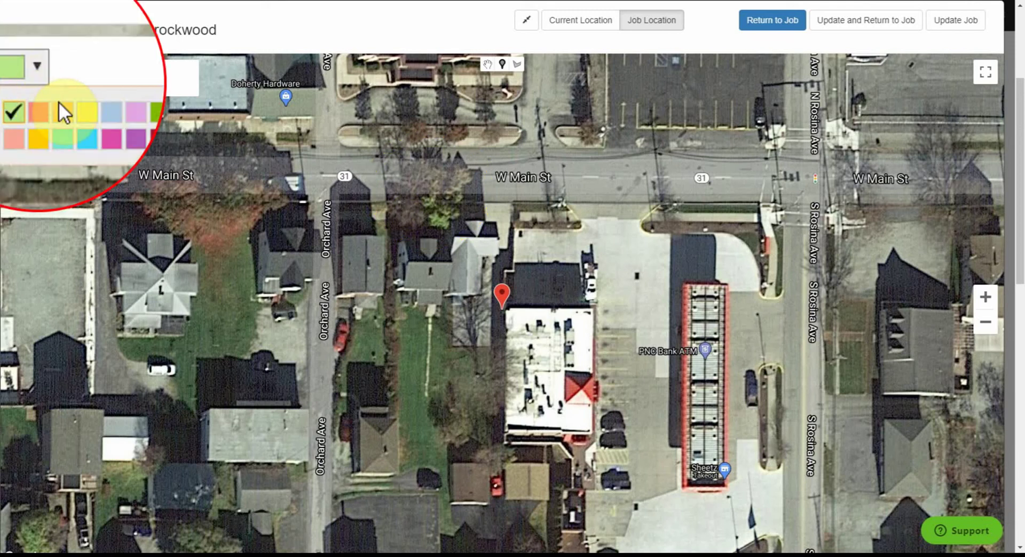
pyautogui.click(62, 116)
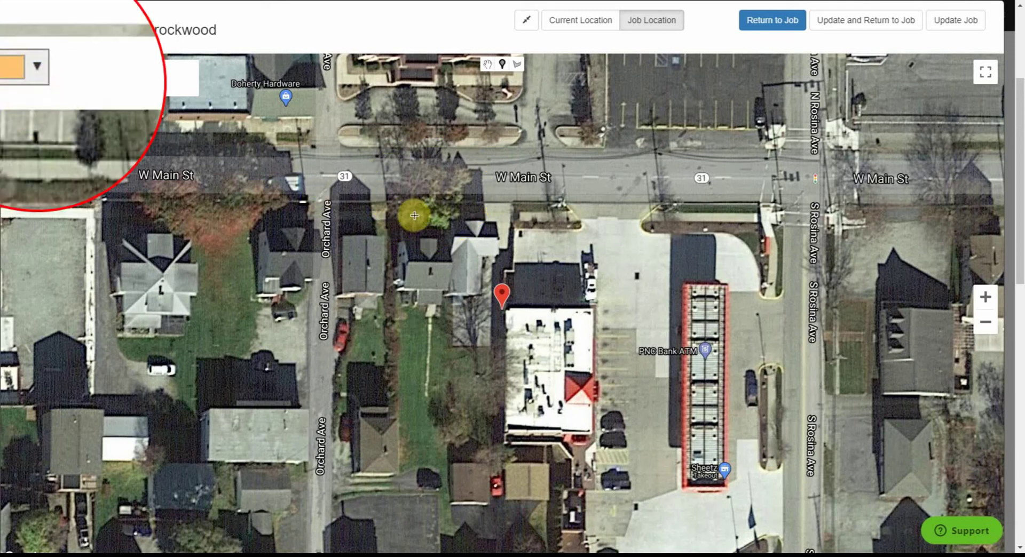
pyautogui.click(440, 221)
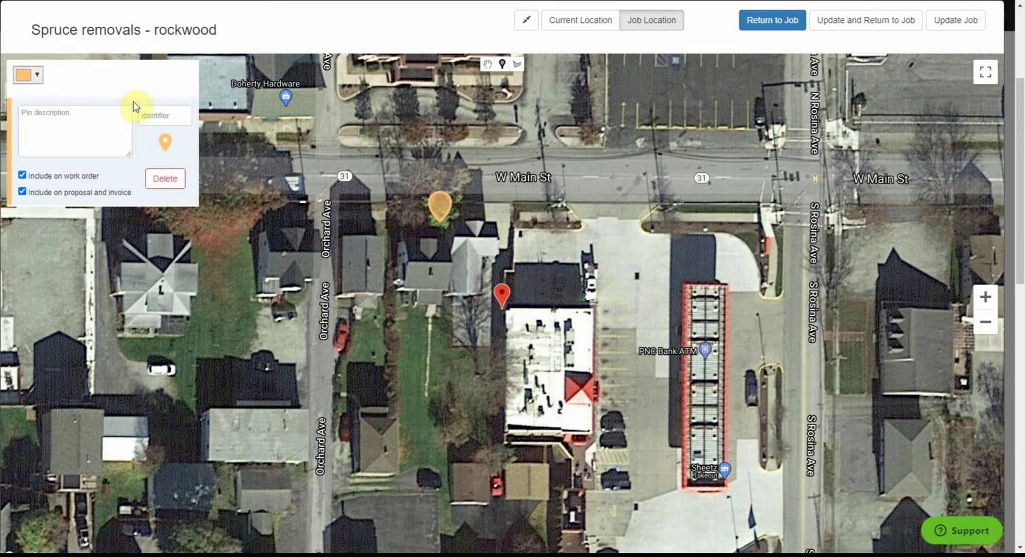
pyautogui.click(108, 114)
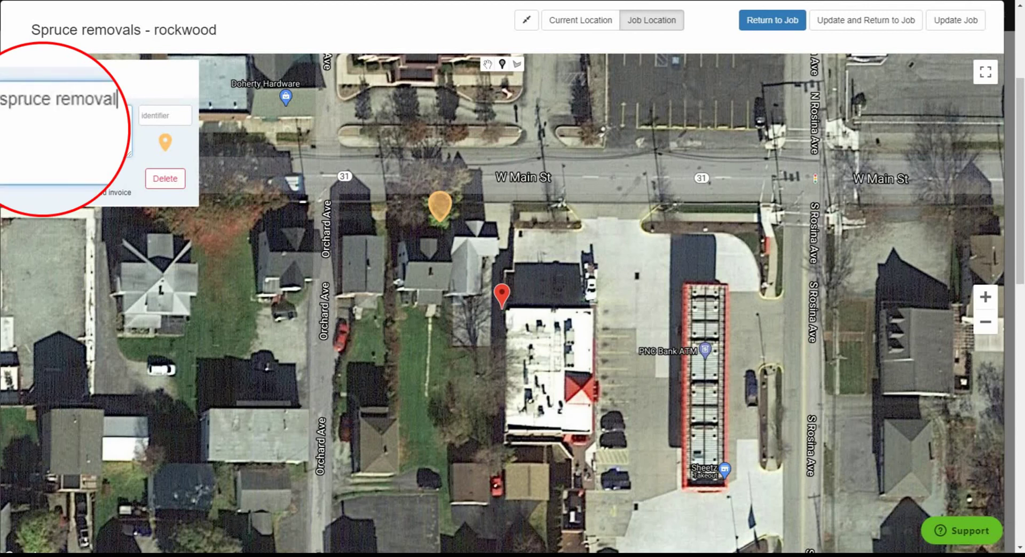
pyautogui.click(155, 115)
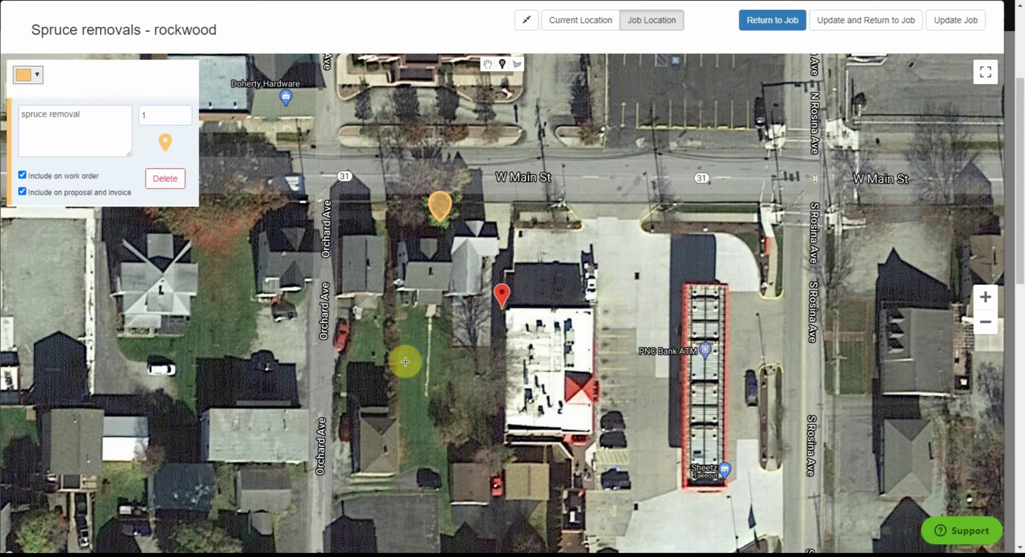
pyautogui.click(434, 353)
# - Add a red stump removal pin with identifier 2 in the backyard, then return to the job
pyautogui.click(441, 365)
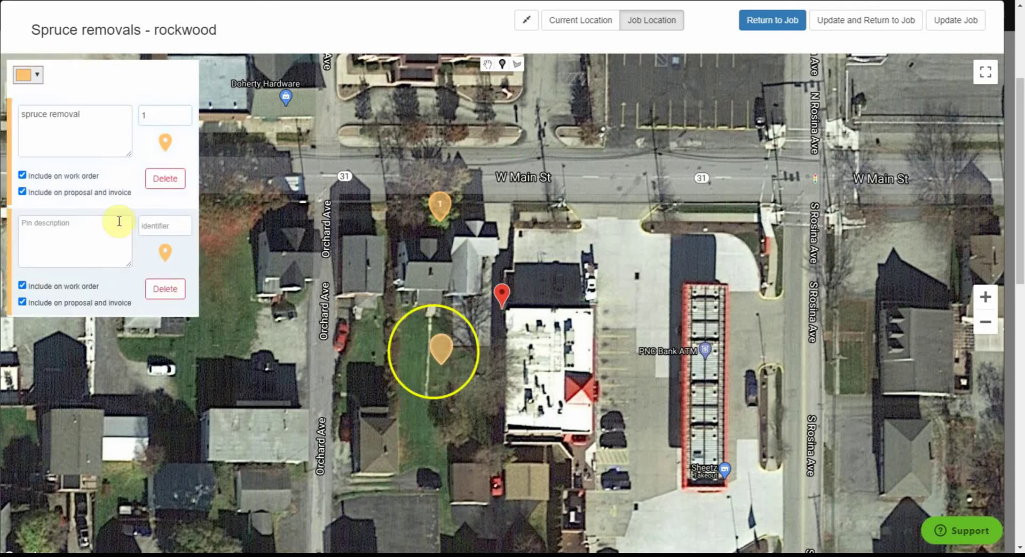
pyautogui.click(28, 75)
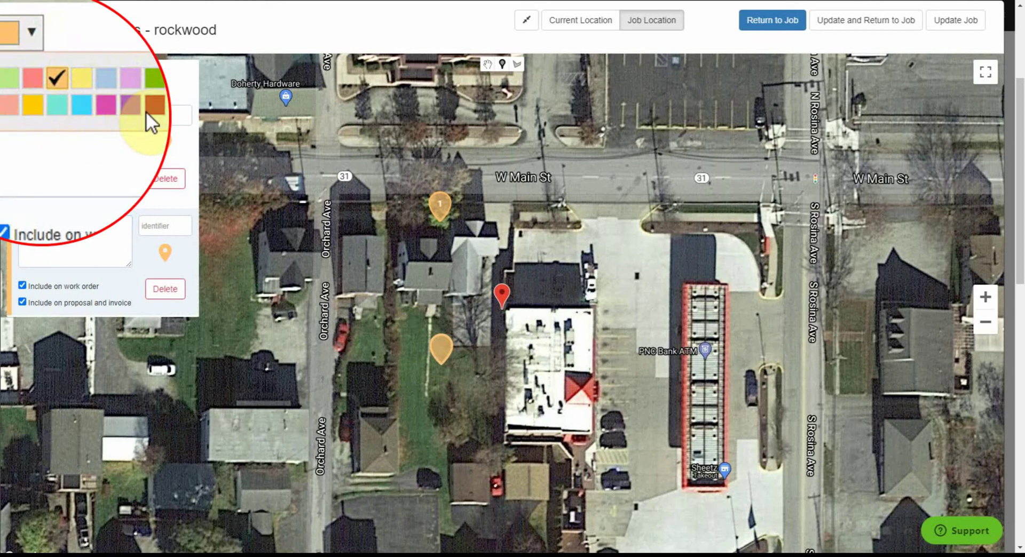
pyautogui.click(101, 112)
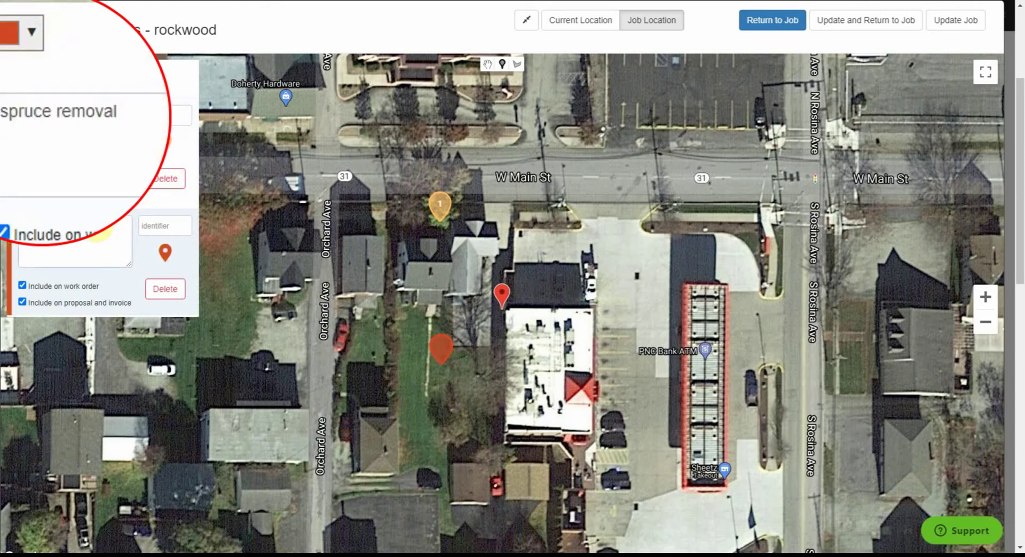
pyautogui.click(88, 224)
pyautogui.click(110, 232)
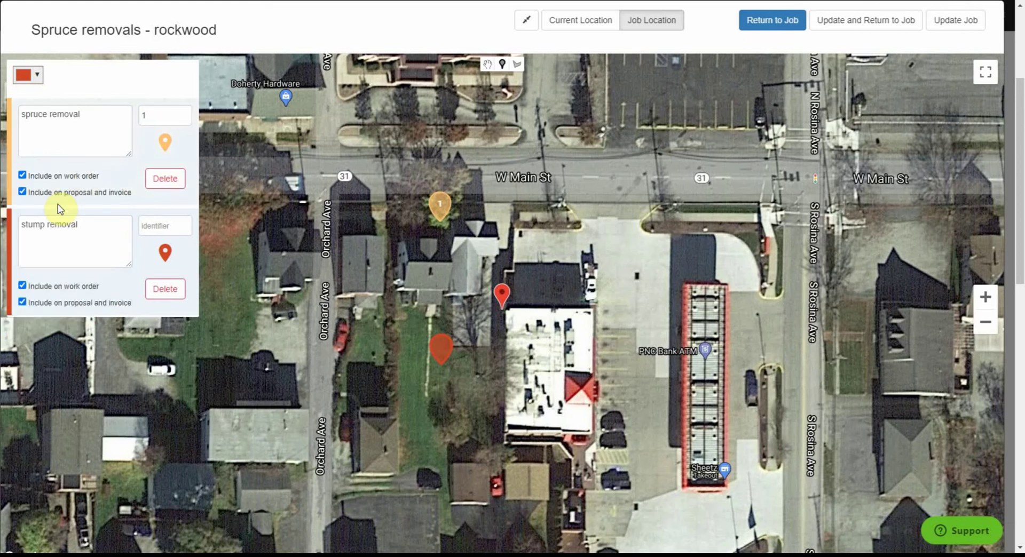
pyautogui.press('Tab')
pyautogui.write('2')
pyautogui.click(149, 115)
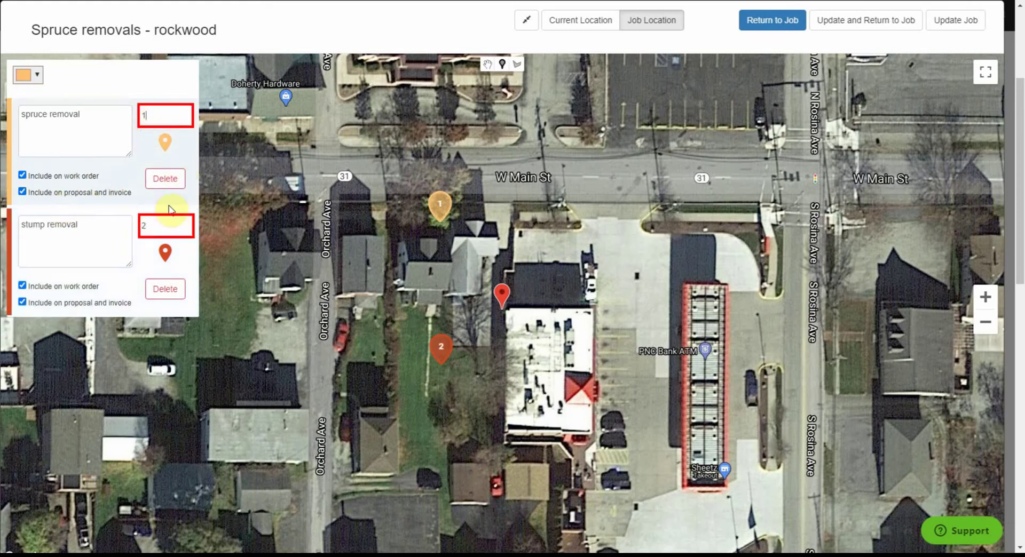
pyautogui.click(166, 225)
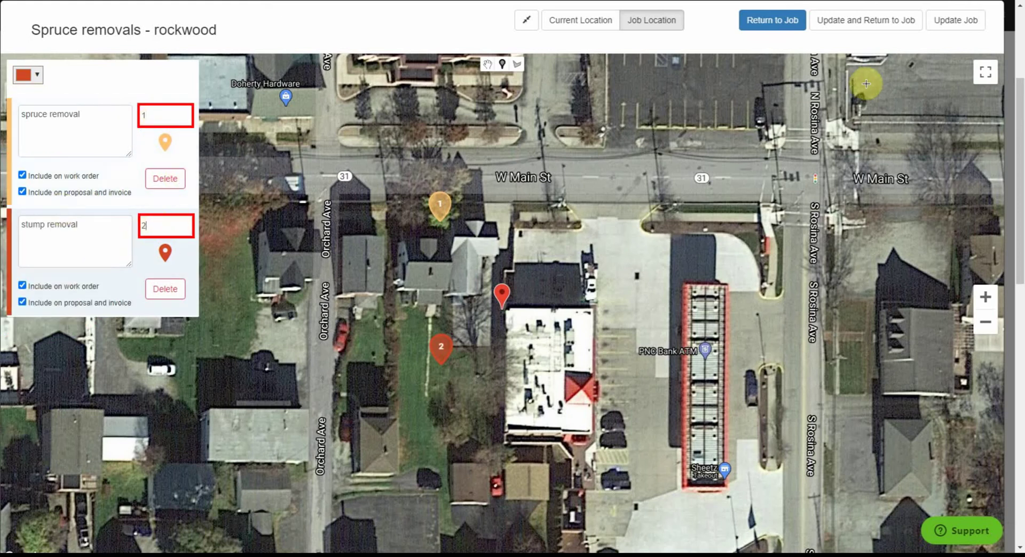
pyautogui.click(761, 24)
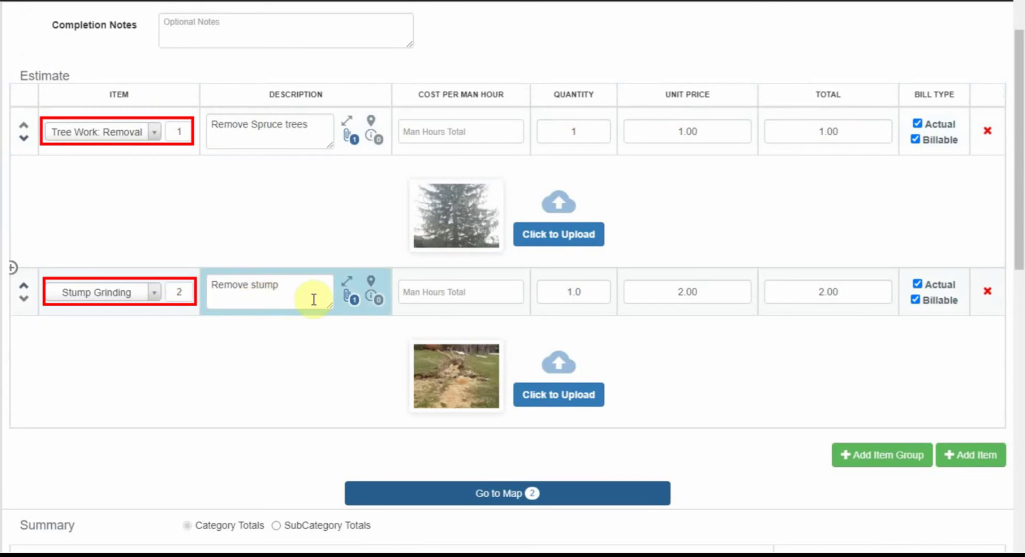
# - Enter crew notes reading 'Beware of dog. Park on side st'
pyautogui.scroll(-3, 842, 338)
pyautogui.scroll(-3, 333, 361)
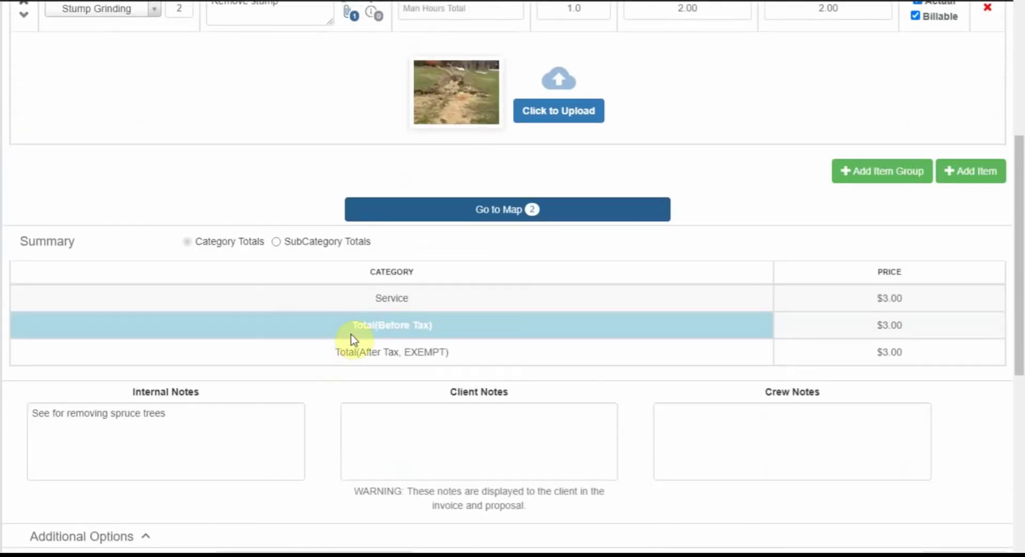
pyautogui.scroll(-2, 587, 267)
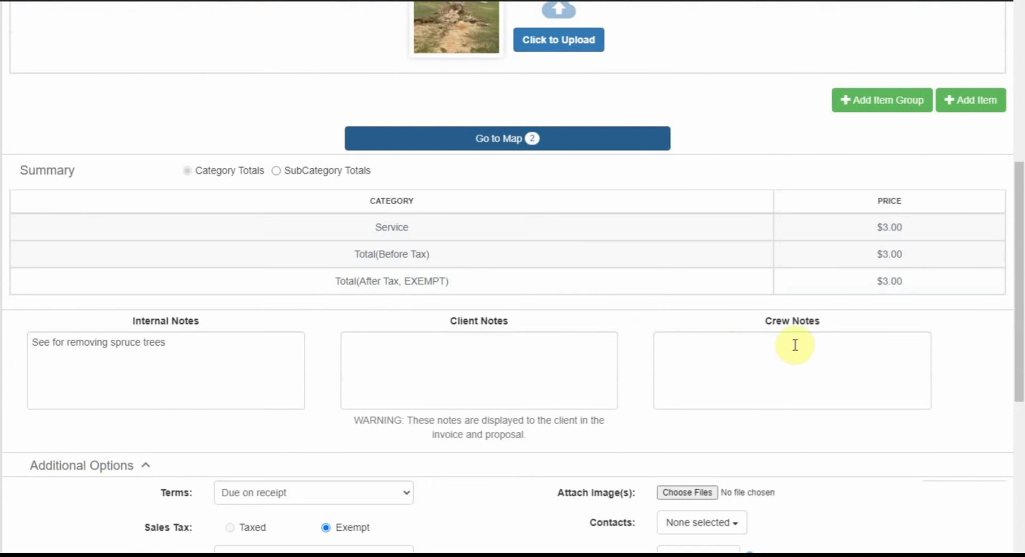
pyautogui.click(788, 369)
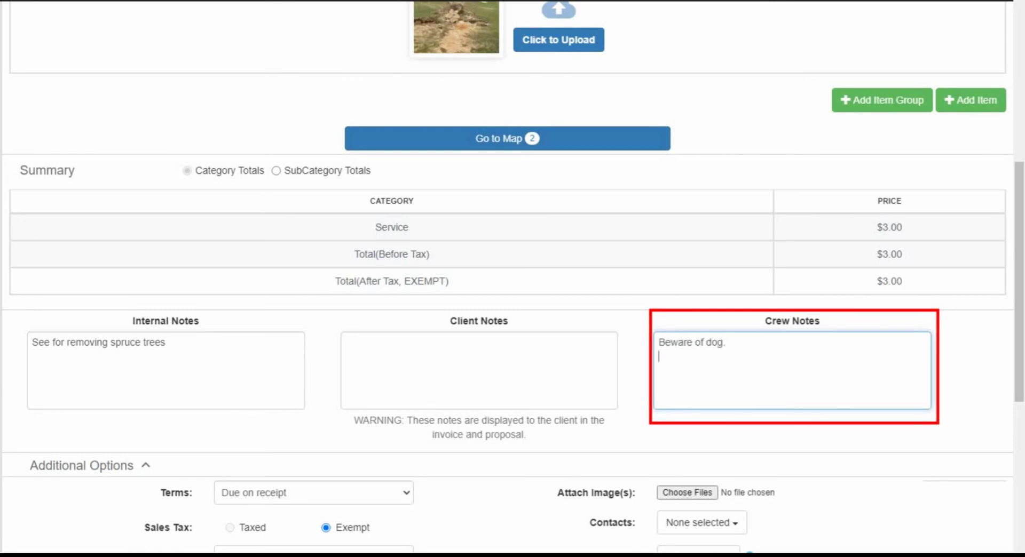
pyautogui.write('rk on side st')
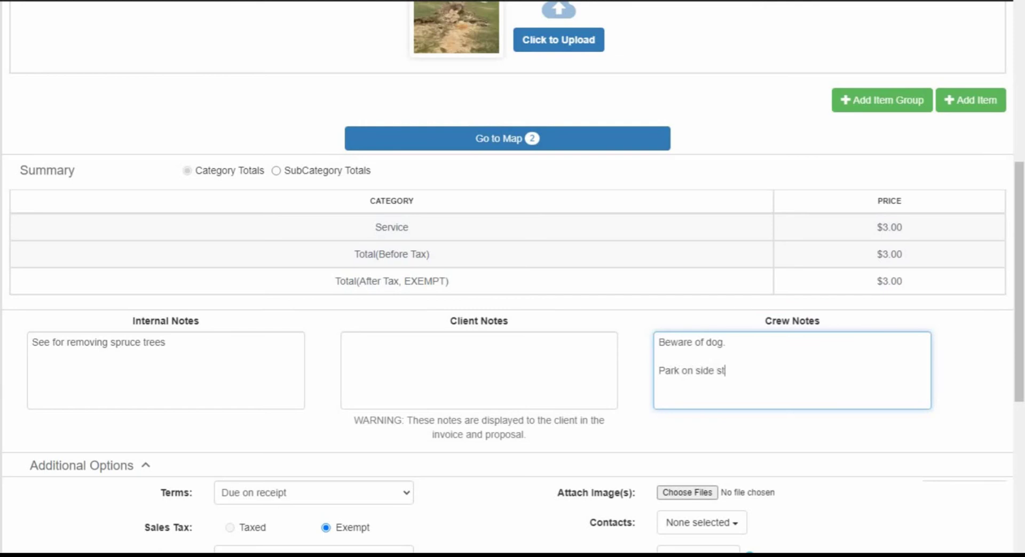
pyautogui.press('Tab')
pyautogui.click(726, 370)
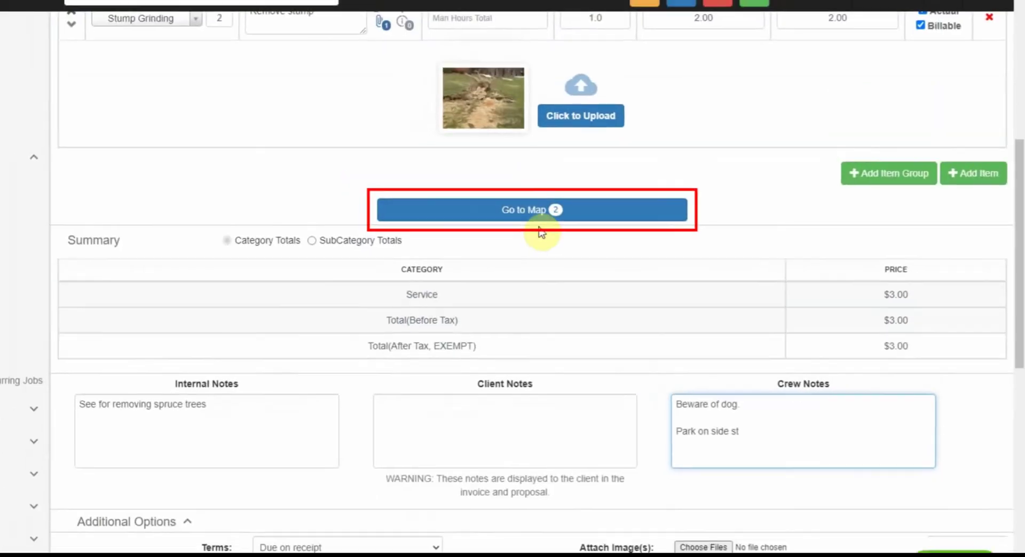
# - Pin Orchard Ave in light blue, labelled 'park here' with identifier 3, then return to the job
pyautogui.click(549, 216)
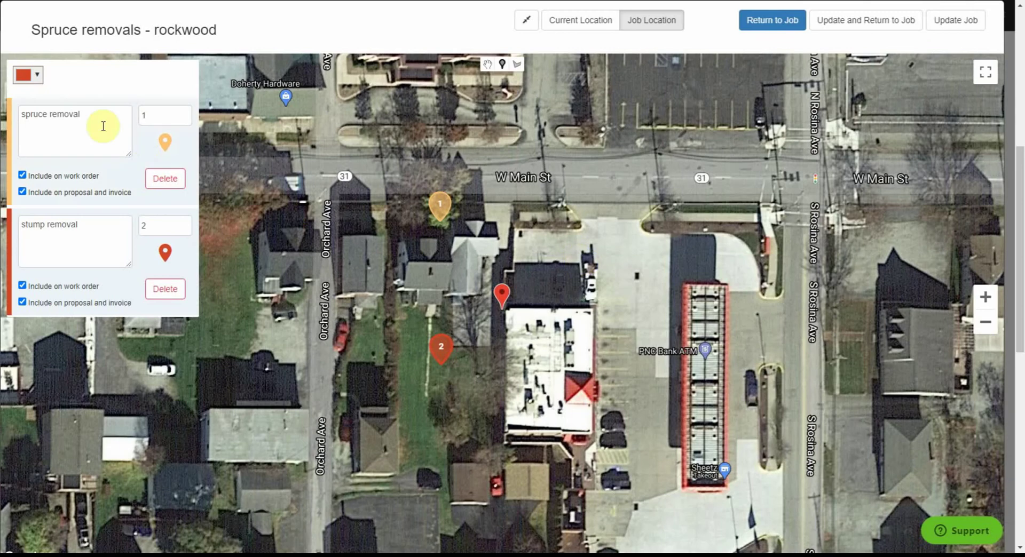
pyautogui.click(325, 351)
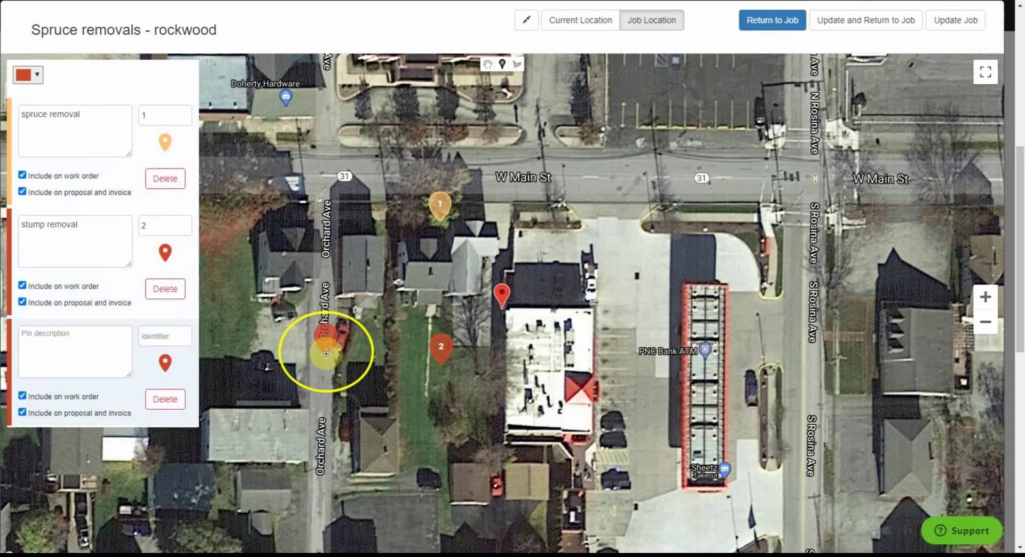
pyautogui.click(27, 75)
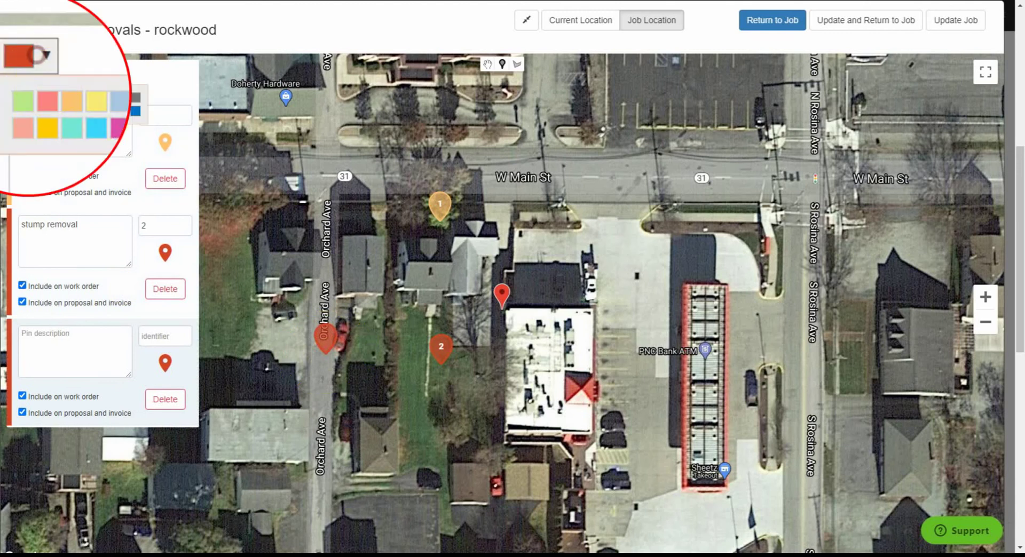
pyautogui.click(97, 129)
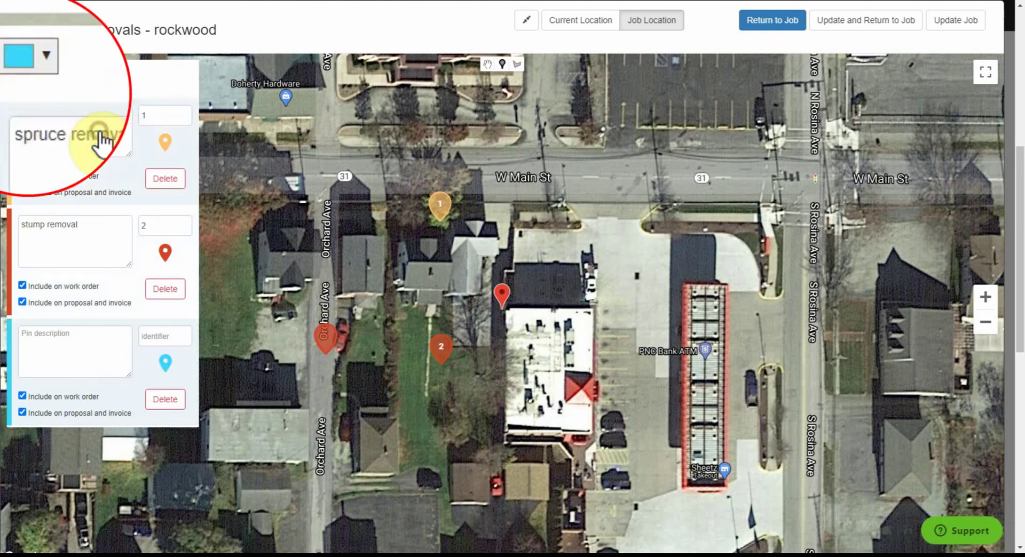
pyautogui.write('park here')
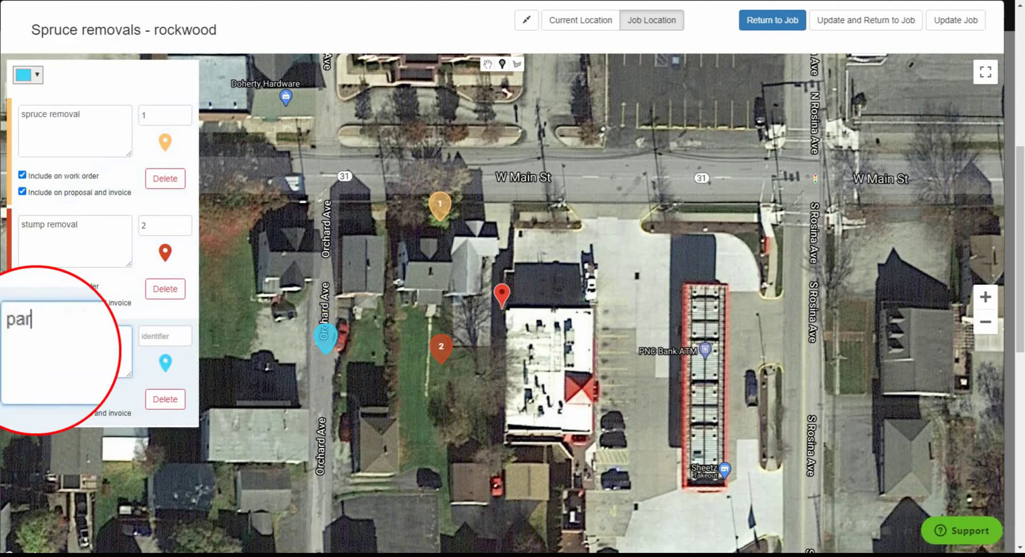
pyautogui.click(155, 340)
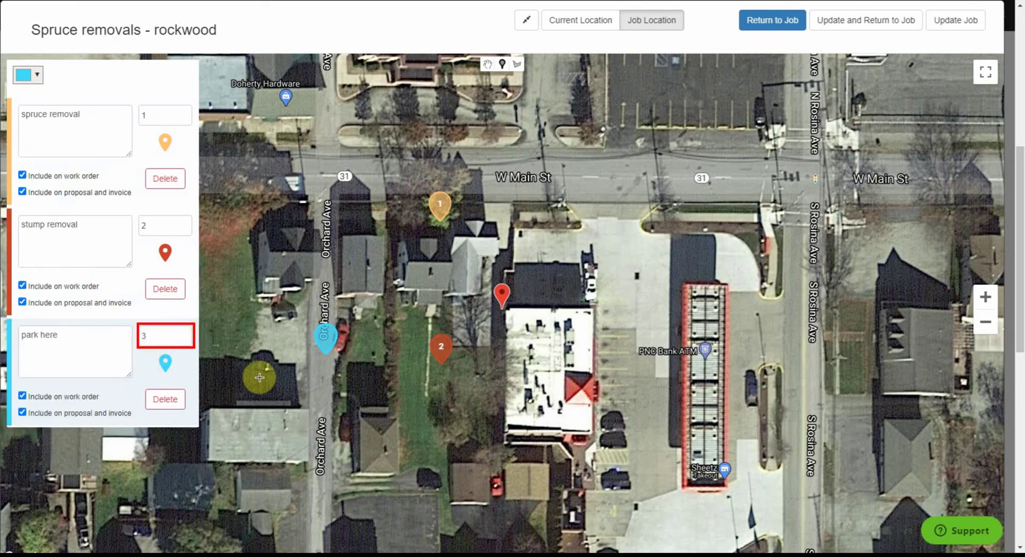
pyautogui.click(769, 32)
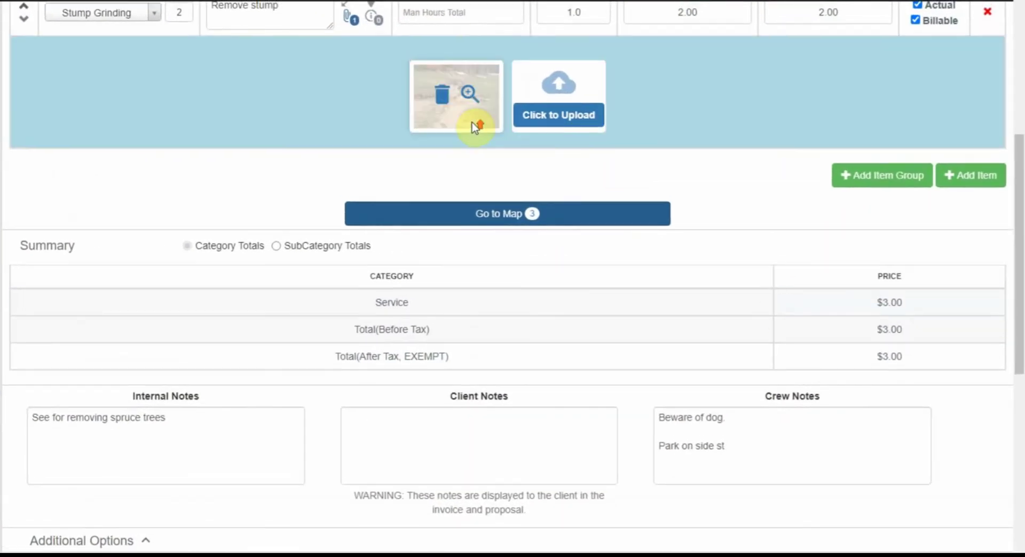
pyautogui.scroll(2, 156, 141)
pyautogui.scroll(2, 171, 128)
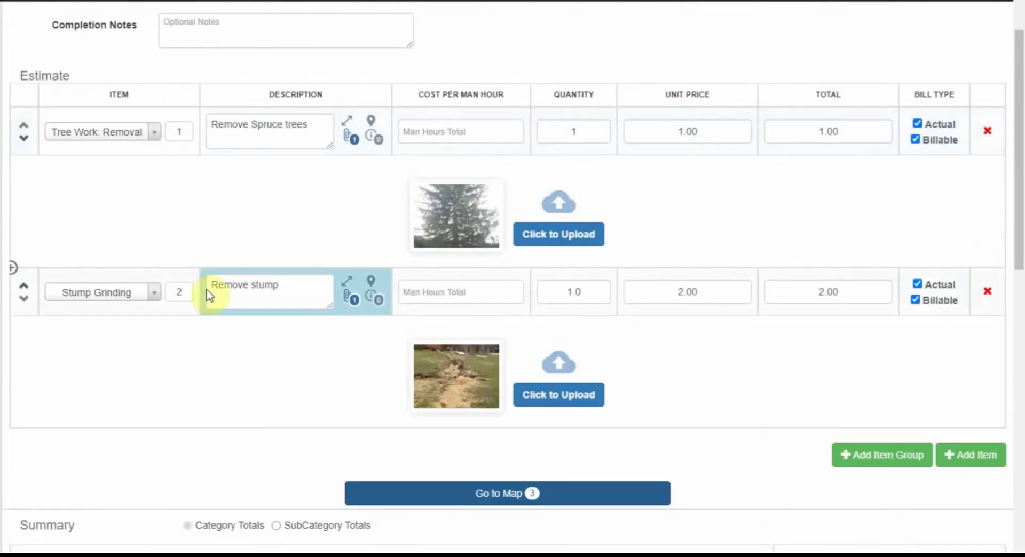
pyautogui.scroll(-4, 225, 305)
pyautogui.scroll(-4, 360, 327)
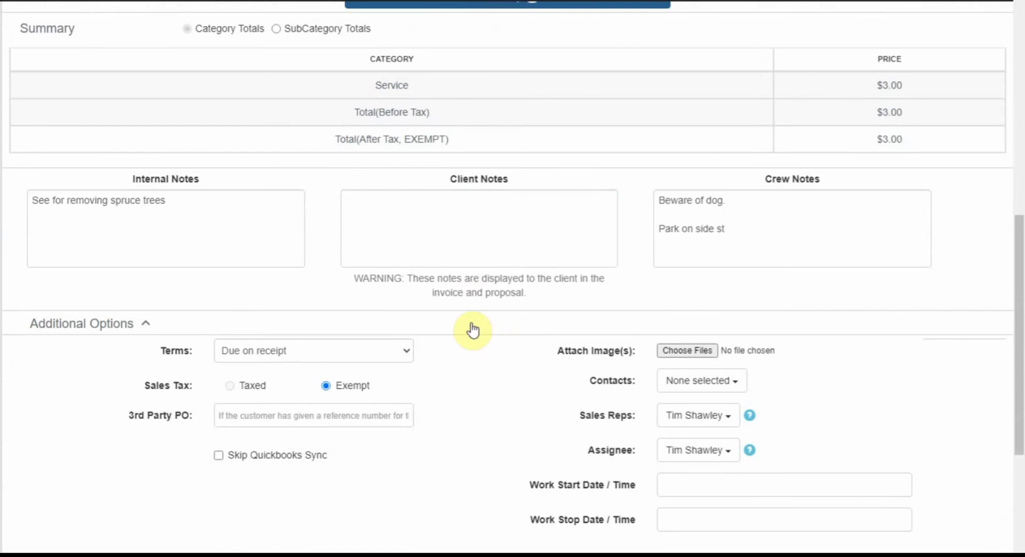
pyautogui.click(453, 237)
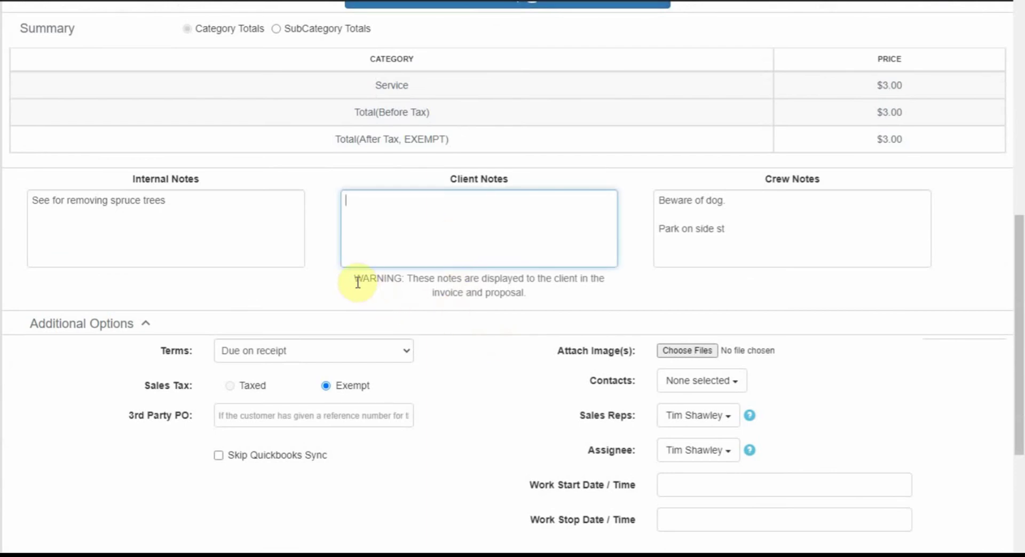
pyautogui.moveTo(348, 280); pyautogui.dragTo(576, 296)
pyautogui.click(592, 293)
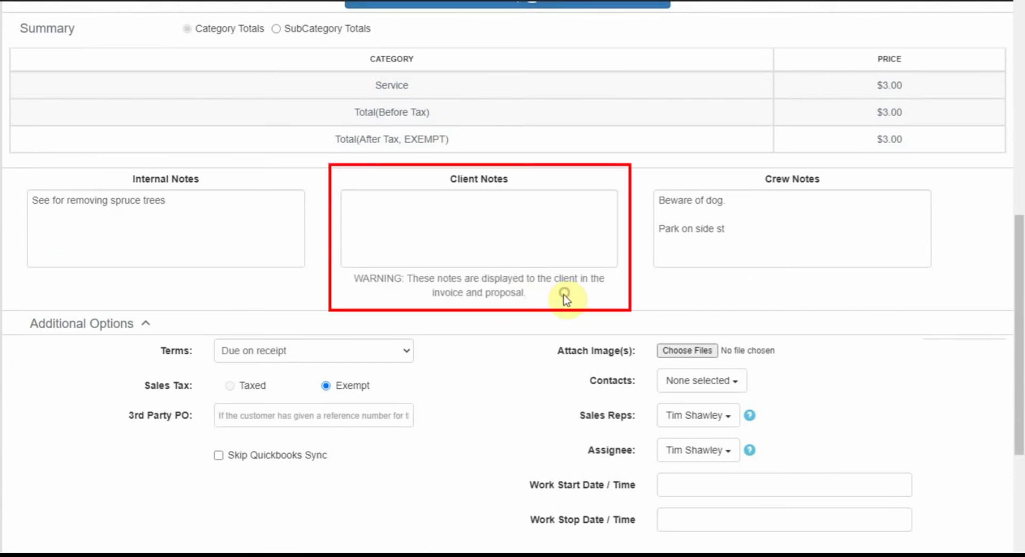
pyautogui.click(453, 222)
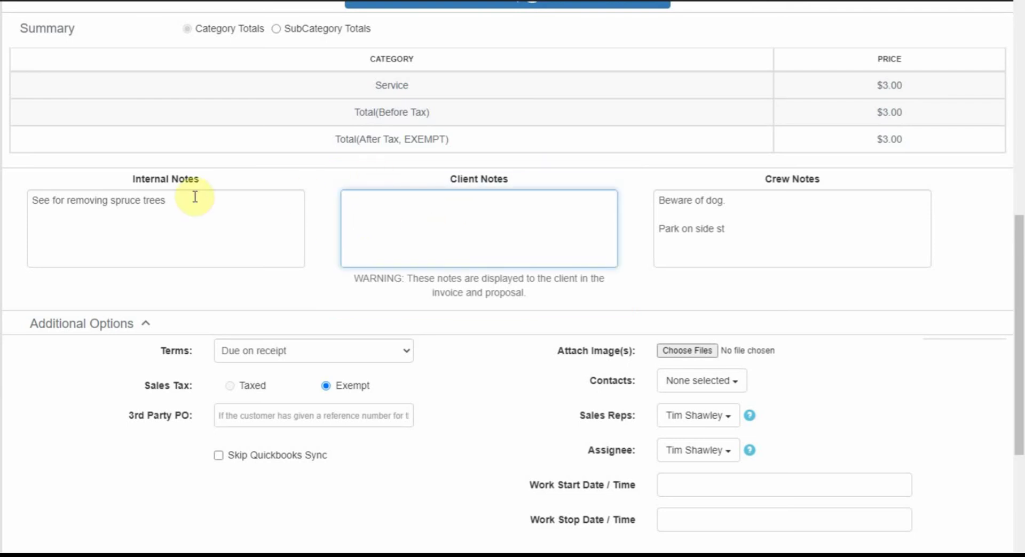
pyautogui.moveTo(191, 196); pyautogui.dragTo(17, 184)
pyautogui.moveTo(801, 243); pyautogui.dragTo(657, 199)
pyautogui.click(557, 218)
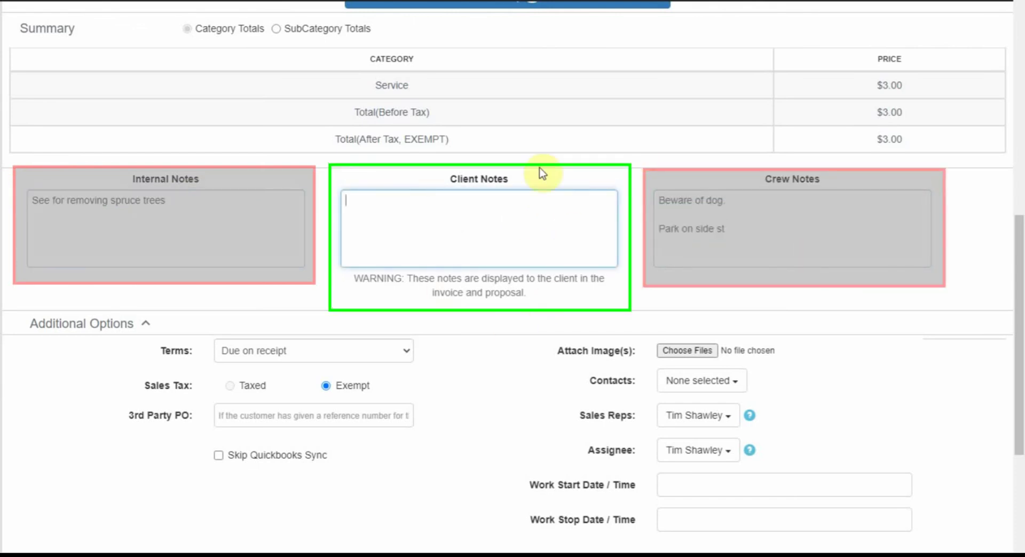
pyautogui.scroll(-1, 419, 284)
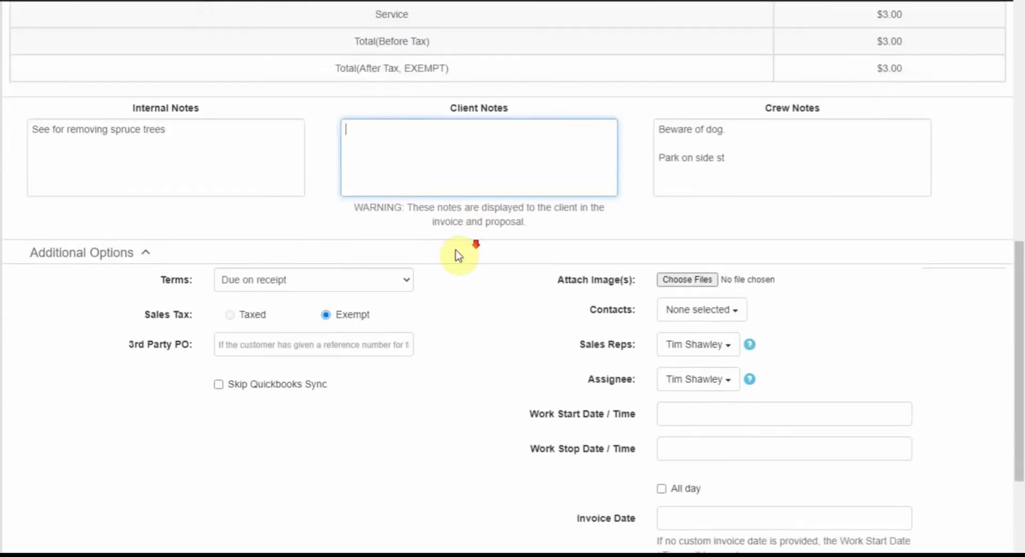
# - Set the work start date to Feb 10, 2021 and mark the job all-day
pyautogui.scroll(-1, 478, 283)
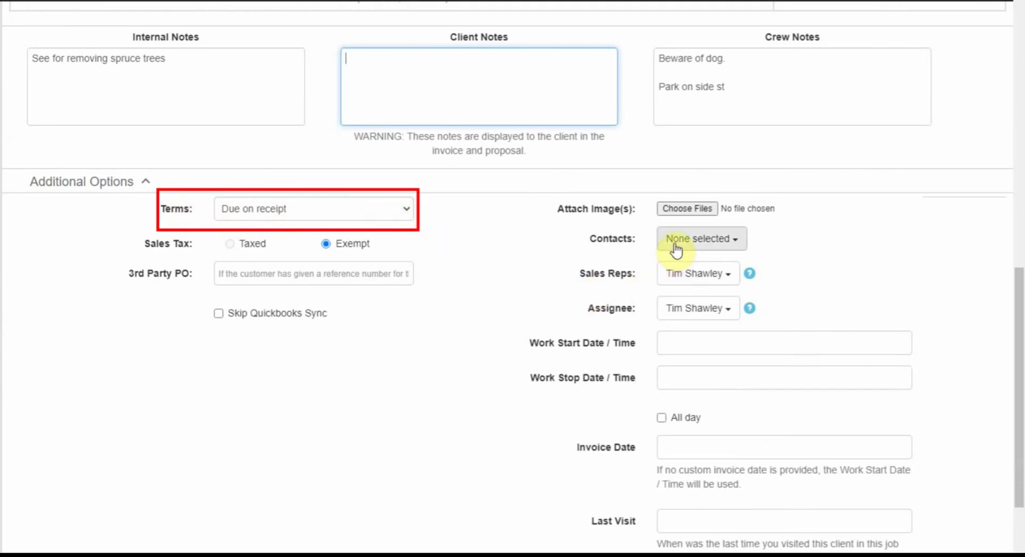
pyautogui.scroll(-1, 550, 327)
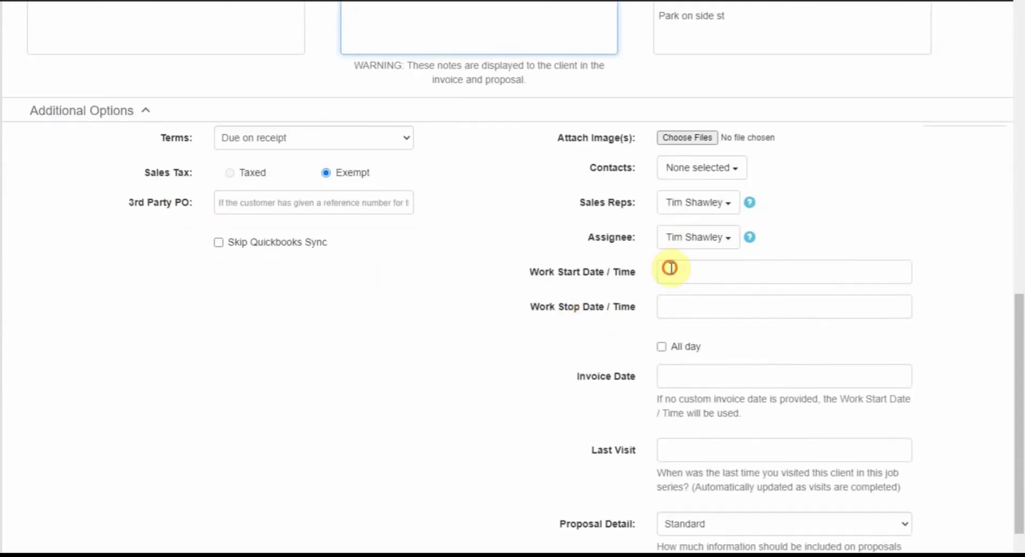
pyautogui.click(667, 268)
pyautogui.click(635, 367)
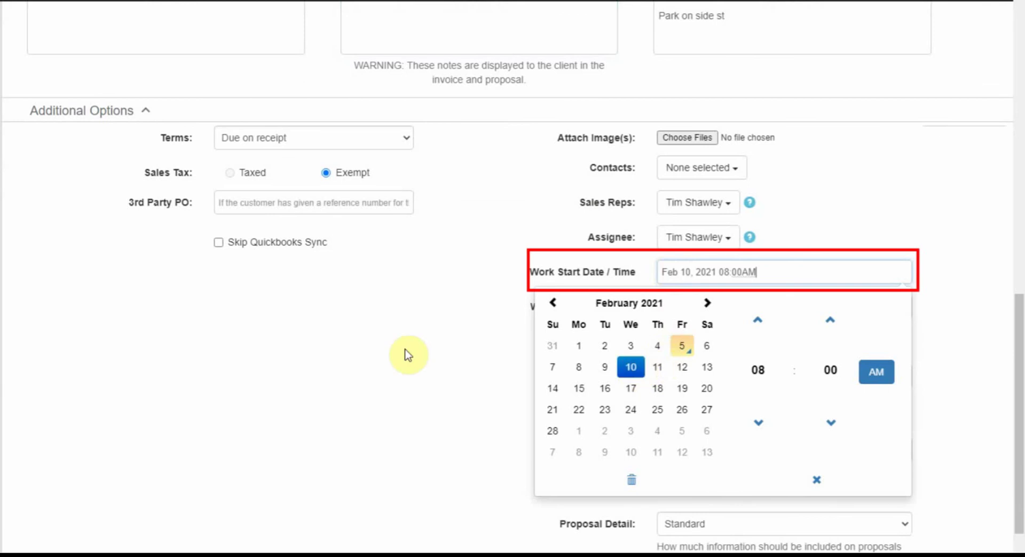
pyautogui.click(401, 349)
pyautogui.click(657, 355)
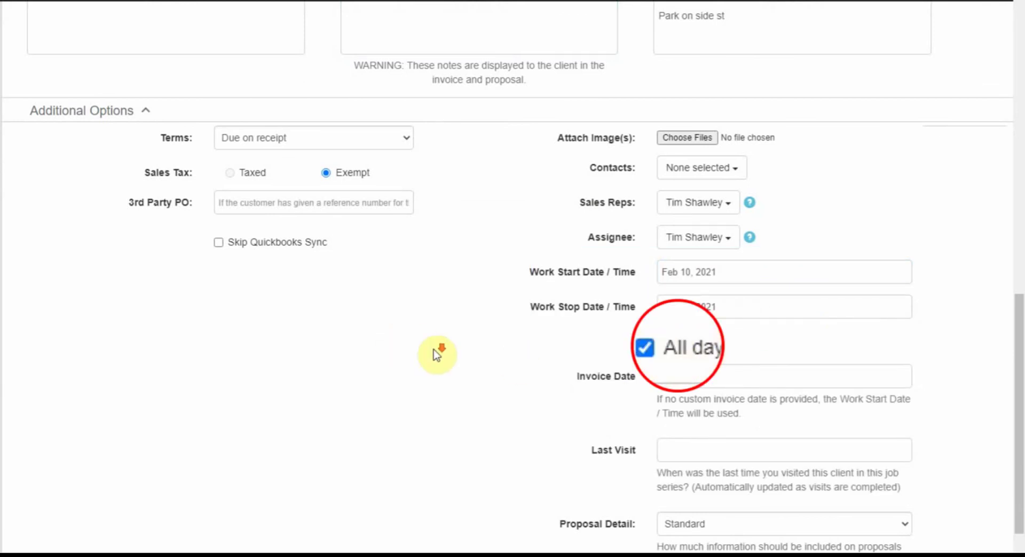
# - Adjust the work stop hour, then mark the job all-day again
pyautogui.scroll(-1, 437, 355)
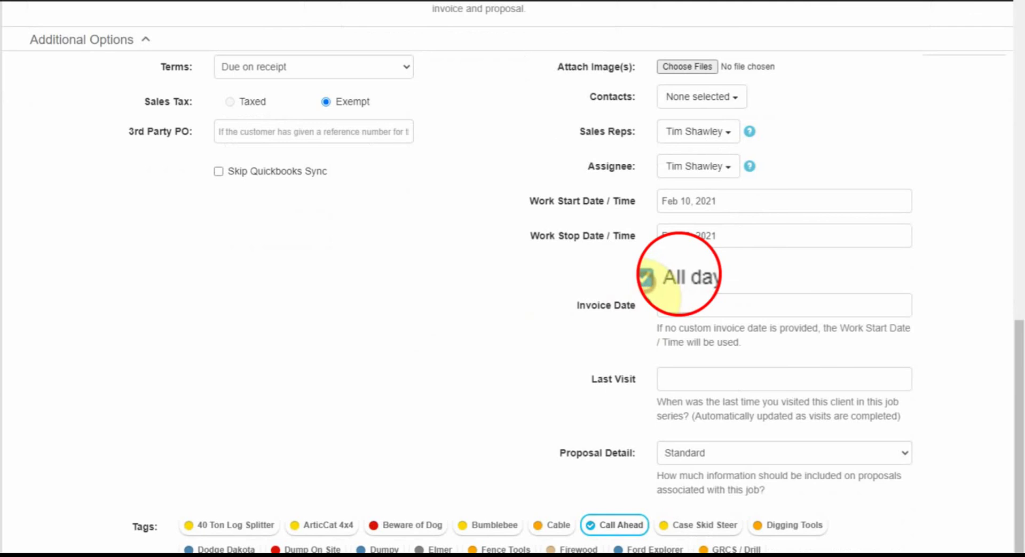
pyautogui.click(661, 276)
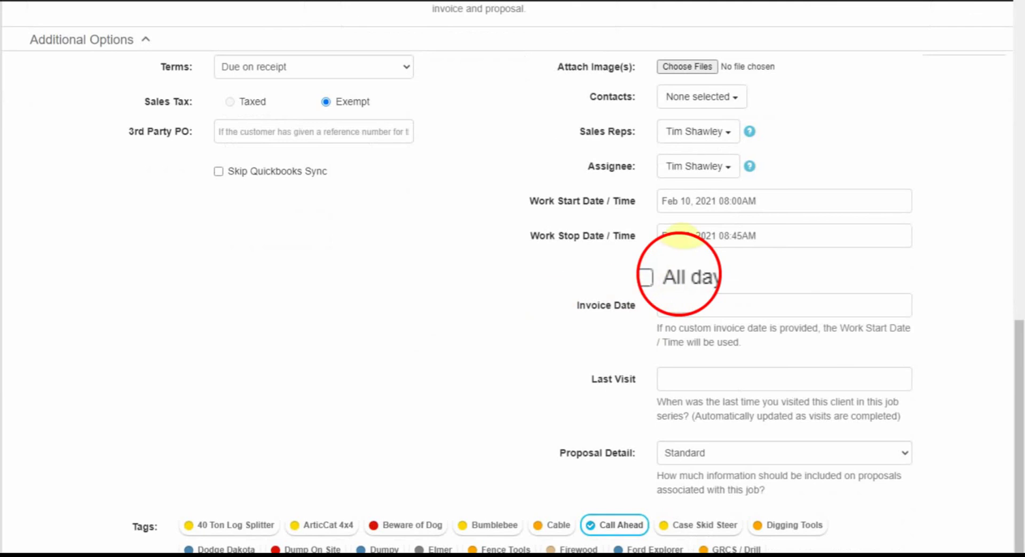
pyautogui.click(775, 239)
pyautogui.click(755, 291)
pyautogui.click(755, 291)
pyautogui.click(755, 291)
pyautogui.click(755, 291)
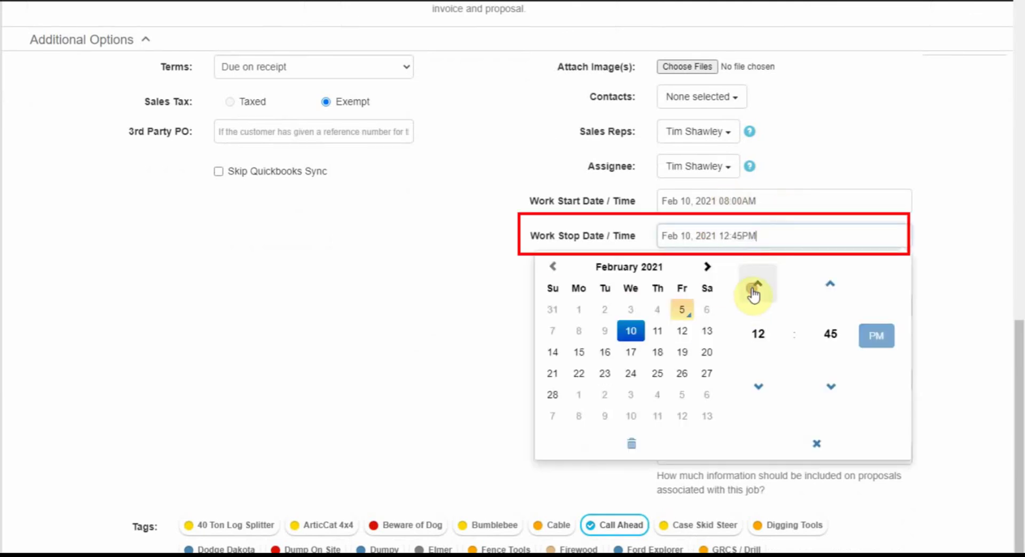
pyautogui.click(384, 388)
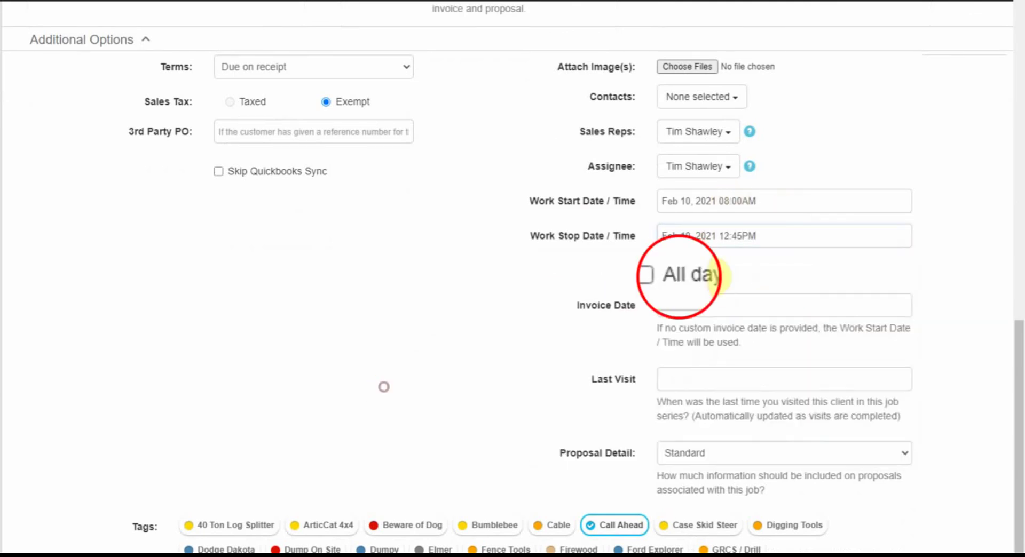
pyautogui.click(646, 275)
# - Add the Bumblebee, Dumpy and Fence Tools tags to job #475 and save with Update & Close
pyautogui.scroll(-2, 534, 327)
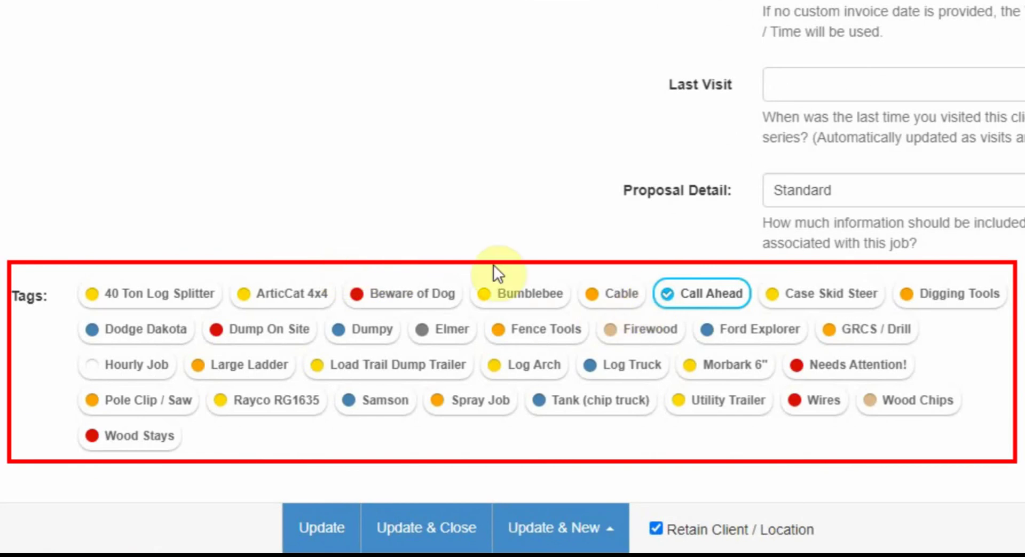
pyautogui.click(505, 296)
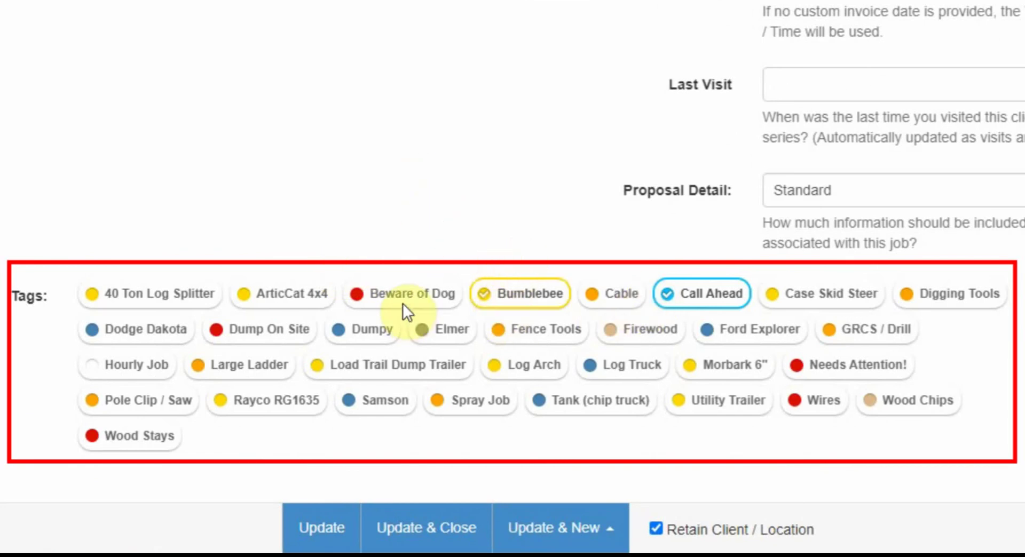
pyautogui.click(370, 330)
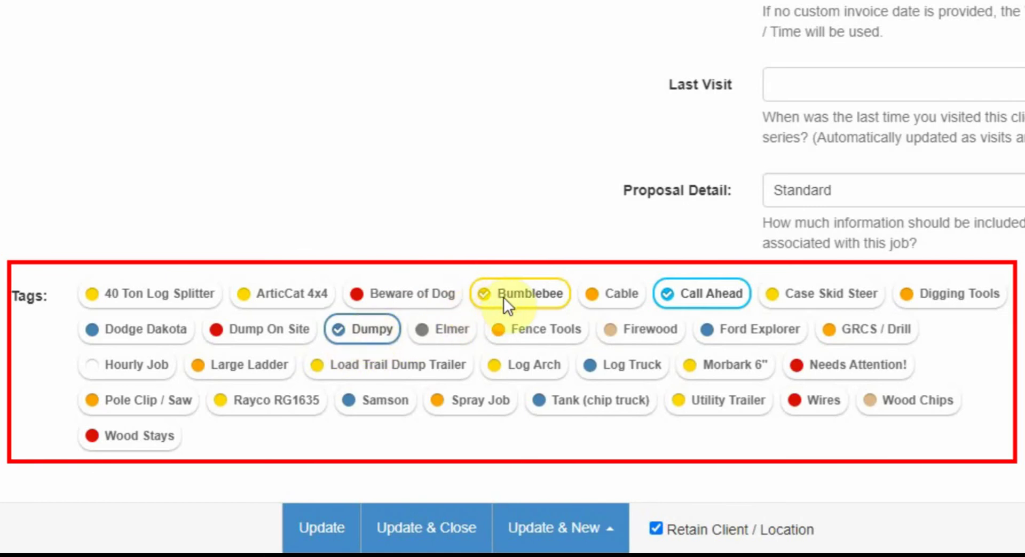
pyautogui.click(538, 334)
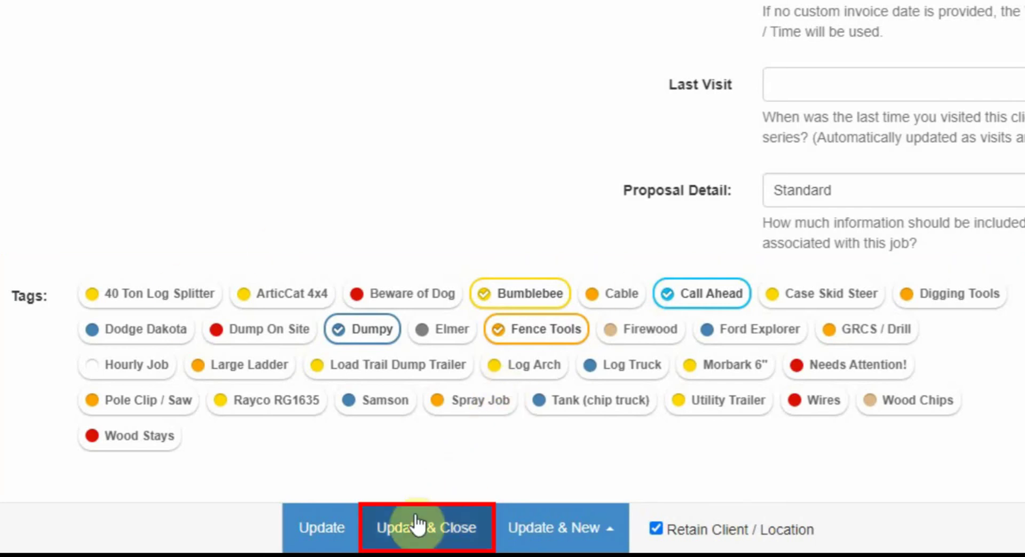
pyautogui.click(410, 531)
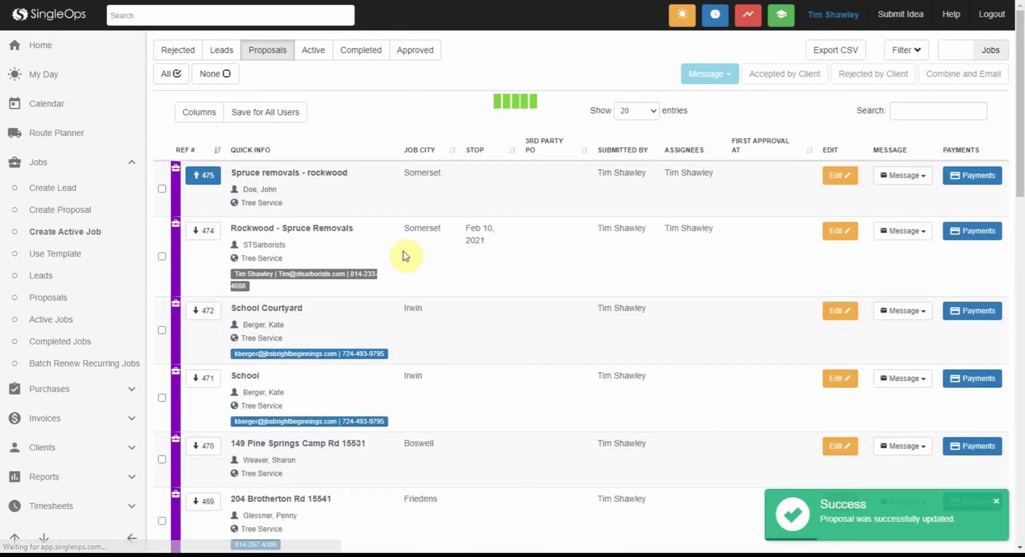
pyautogui.scroll(-2, 366, 348)
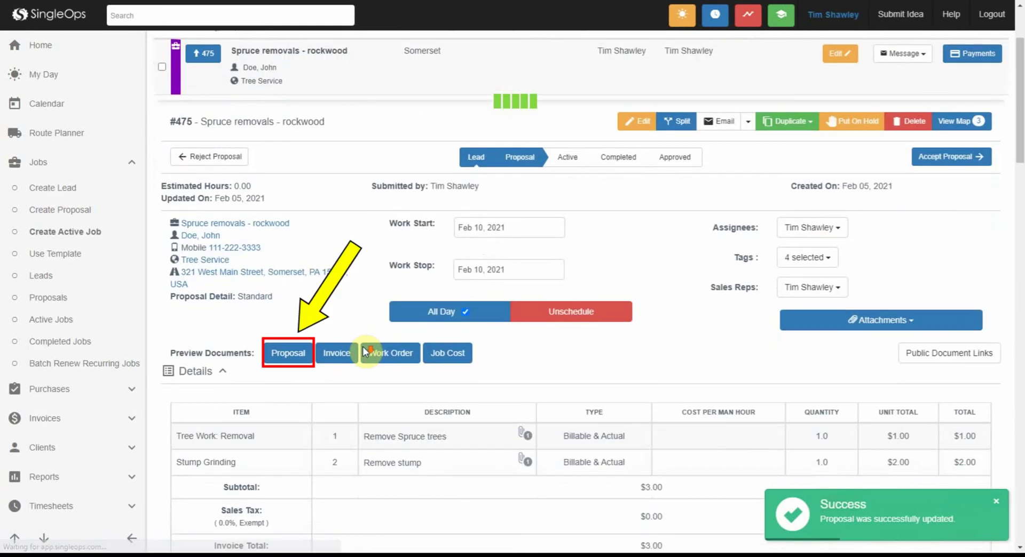
# - Preview proposal #475 and scroll through its $3.00 estimate PDF
pyautogui.click(287, 354)
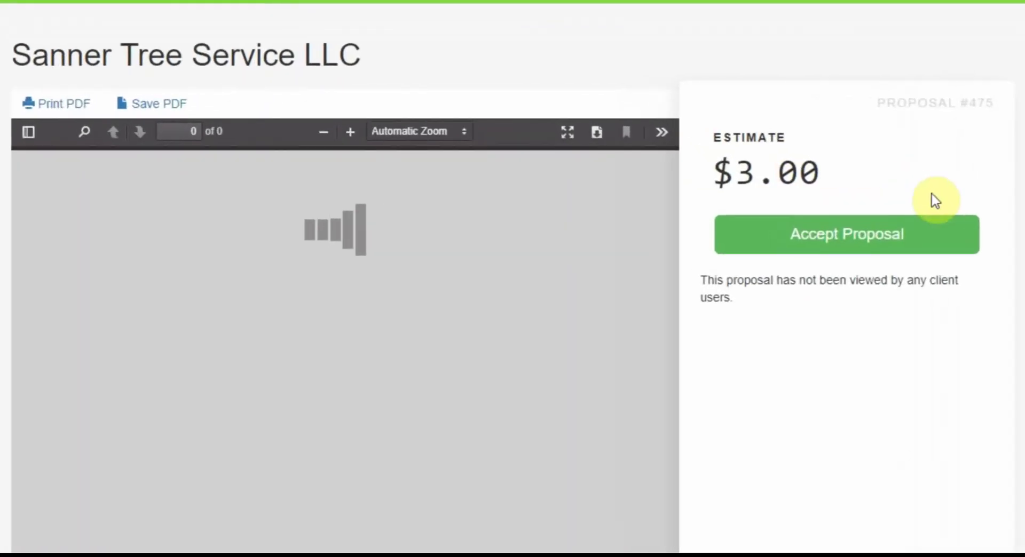
pyautogui.moveTo(16, 54)
pyautogui.mouseDown()
pyautogui.moveTo(357, 54)
pyautogui.moveTo(12, 54)
pyautogui.mouseUp()
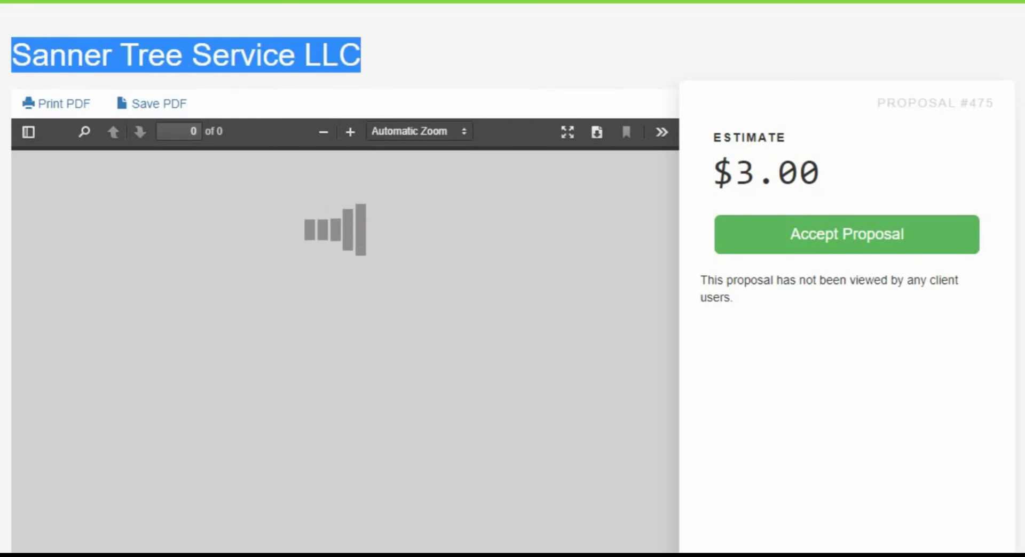
pyautogui.click(12, 55)
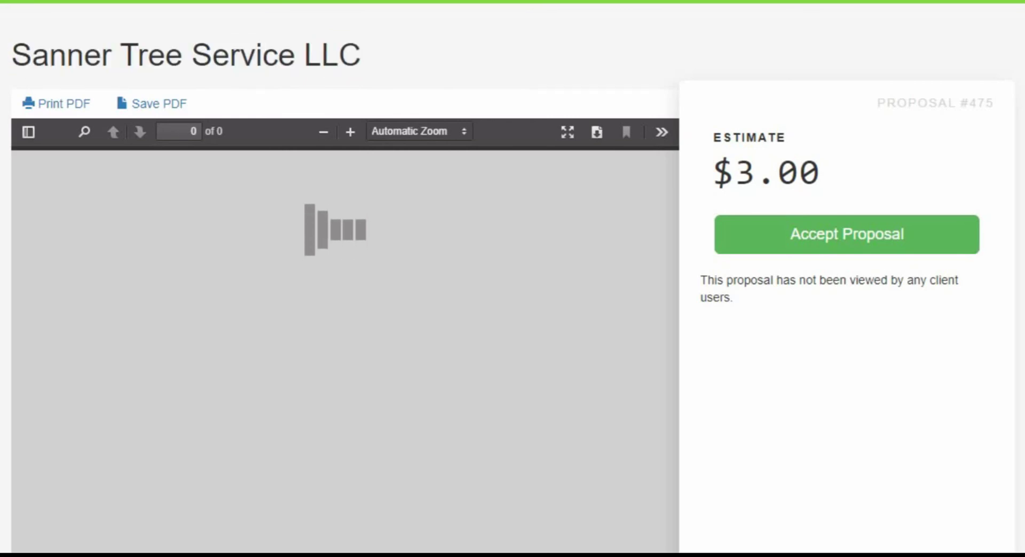
pyautogui.moveTo(12, 54); pyautogui.dragTo(361, 55)
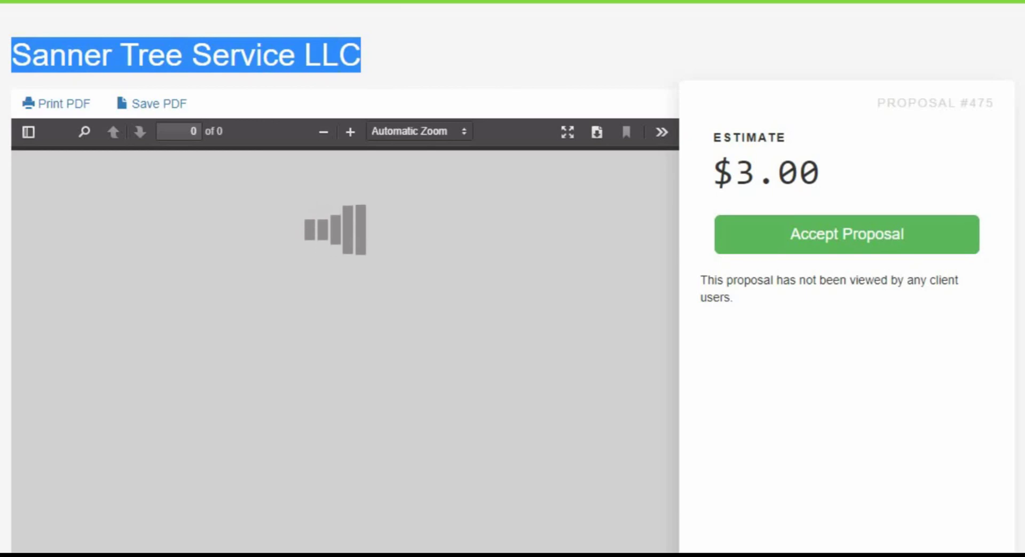
pyautogui.click(361, 54)
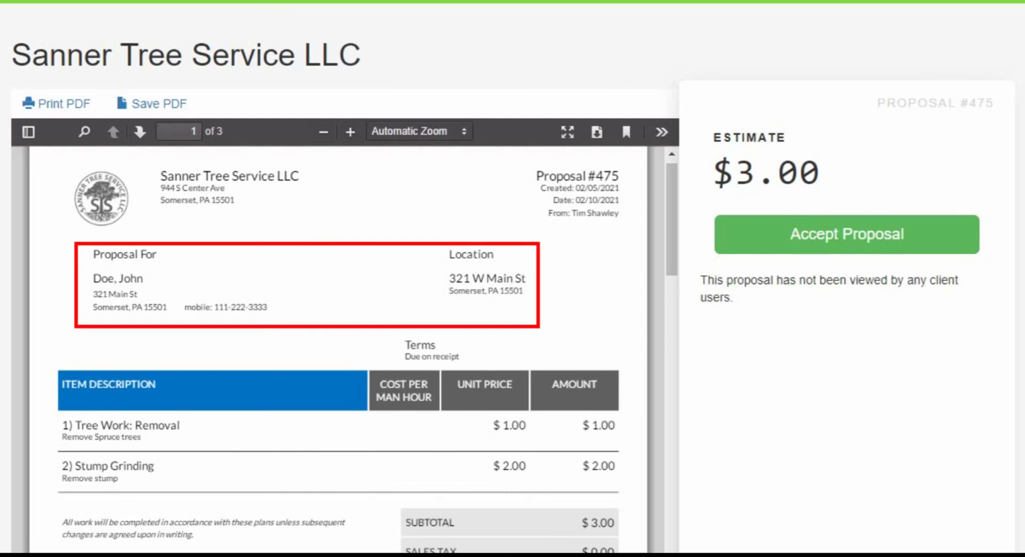
pyautogui.scroll(-3, 339, 349)
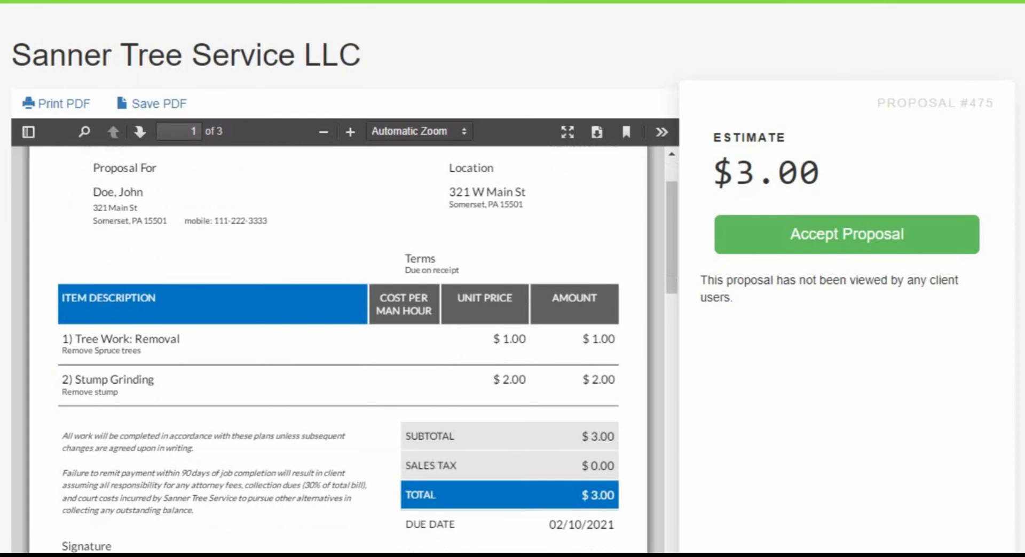
pyautogui.scroll(-3, 338, 350)
pyautogui.scroll(-3, 338, 350)
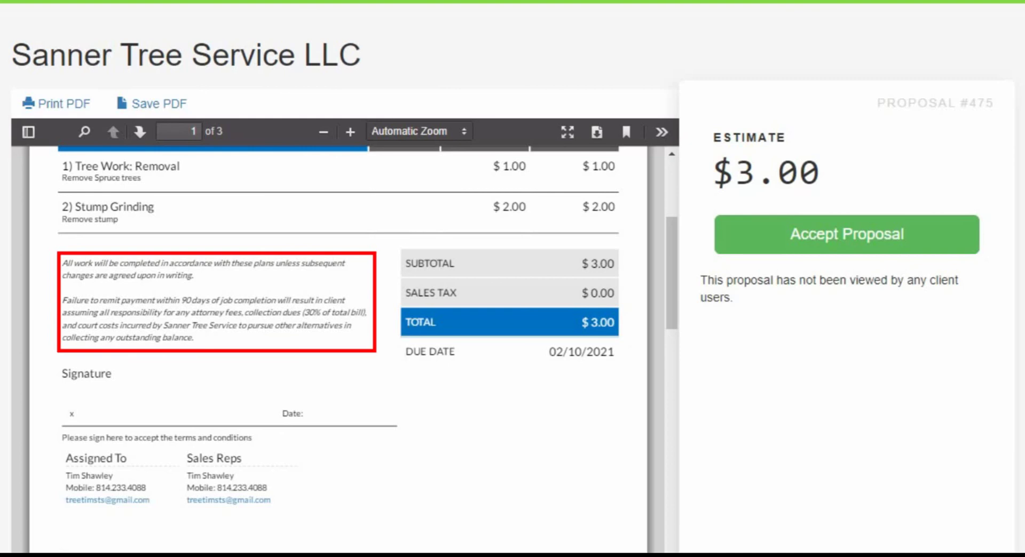
pyautogui.scroll(-3, 339, 350)
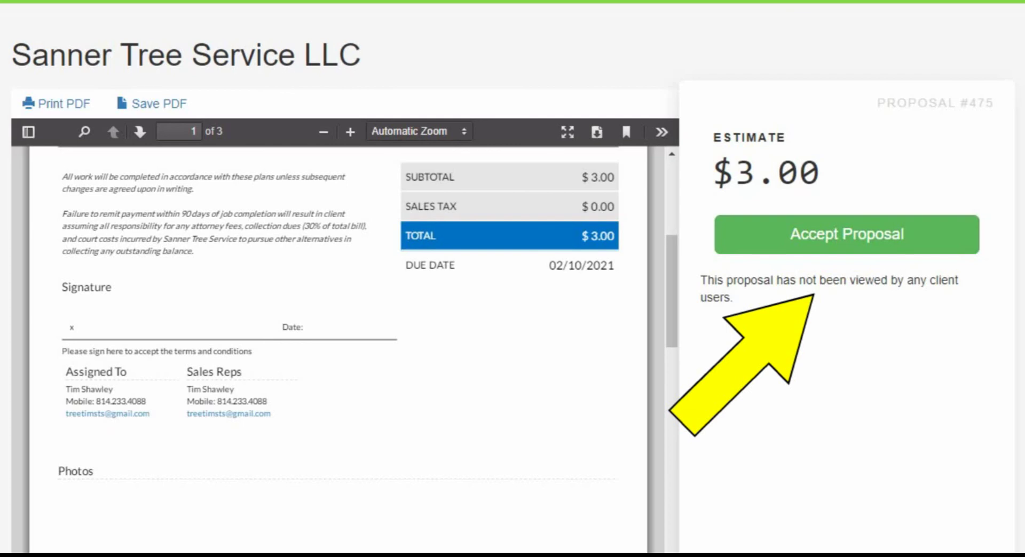
pyautogui.scroll(-2, 339, 347)
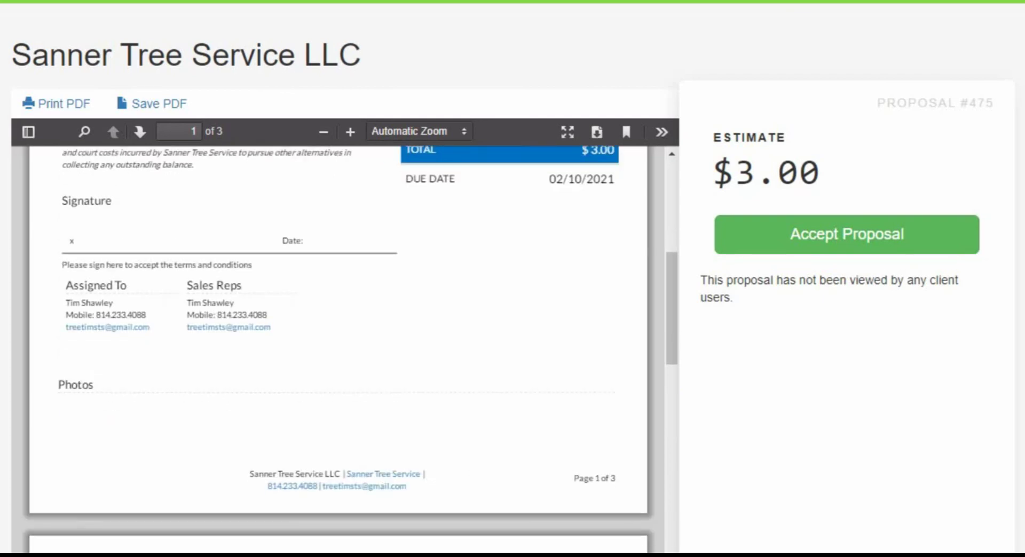
pyautogui.scroll(-6, 339, 347)
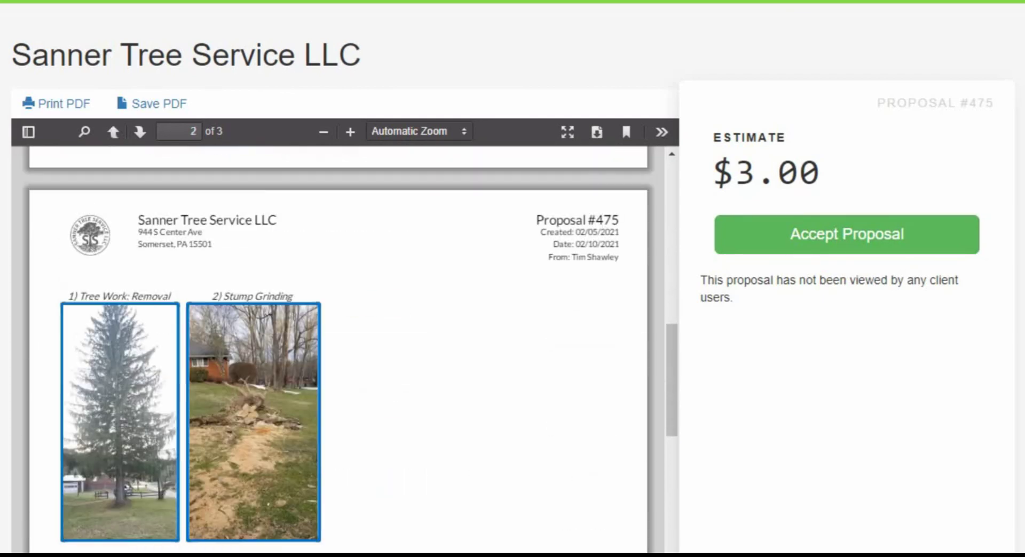
pyautogui.scroll(-2, 339, 347)
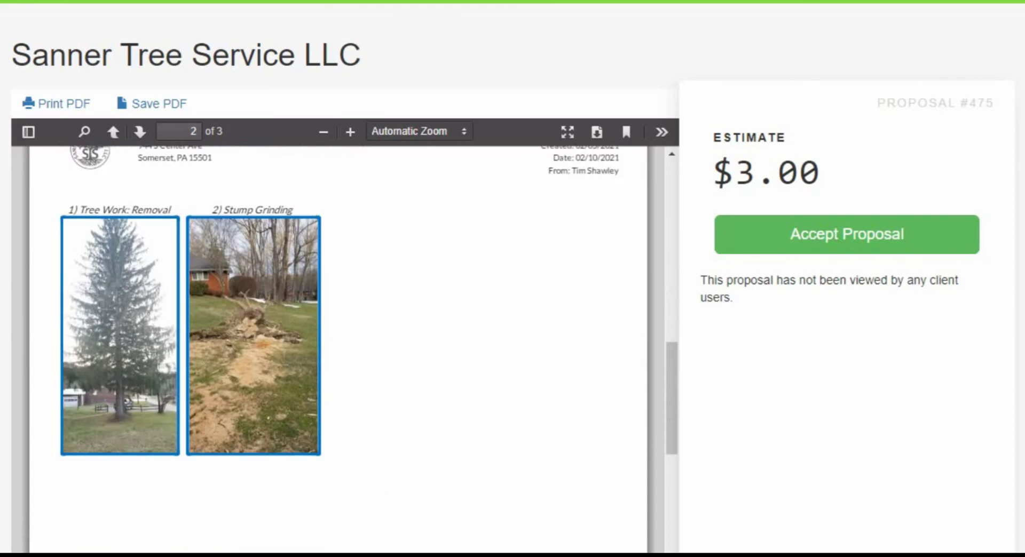
pyautogui.scroll(-18, 339, 347)
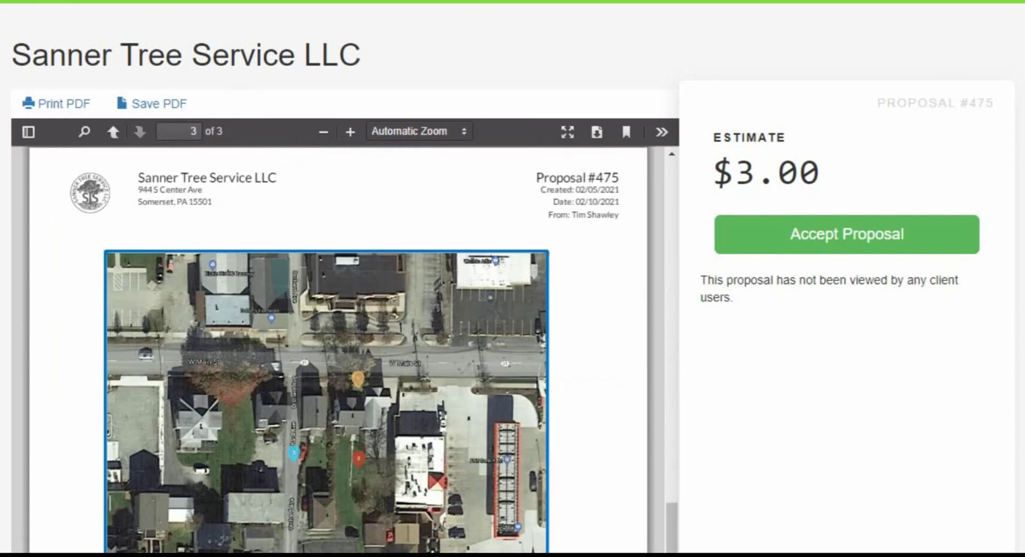
pyautogui.scroll(-5, 338, 347)
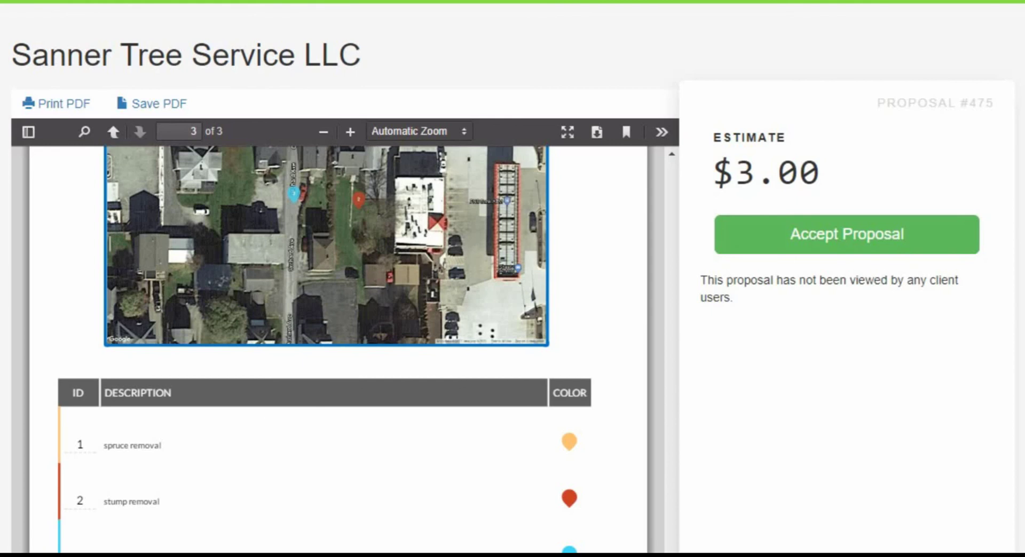
pyautogui.scroll(2, 338, 347)
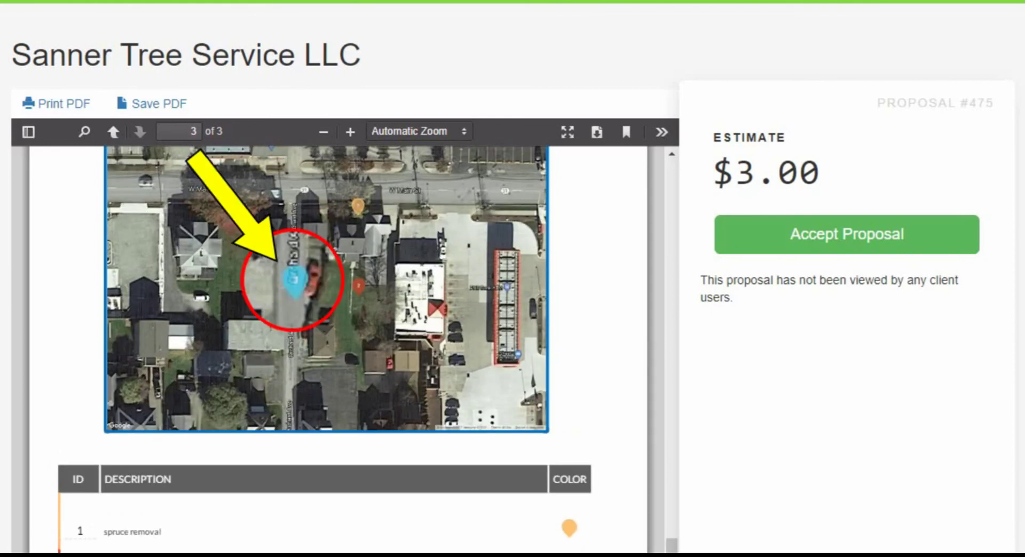
pyautogui.scroll(-2, 325, 349)
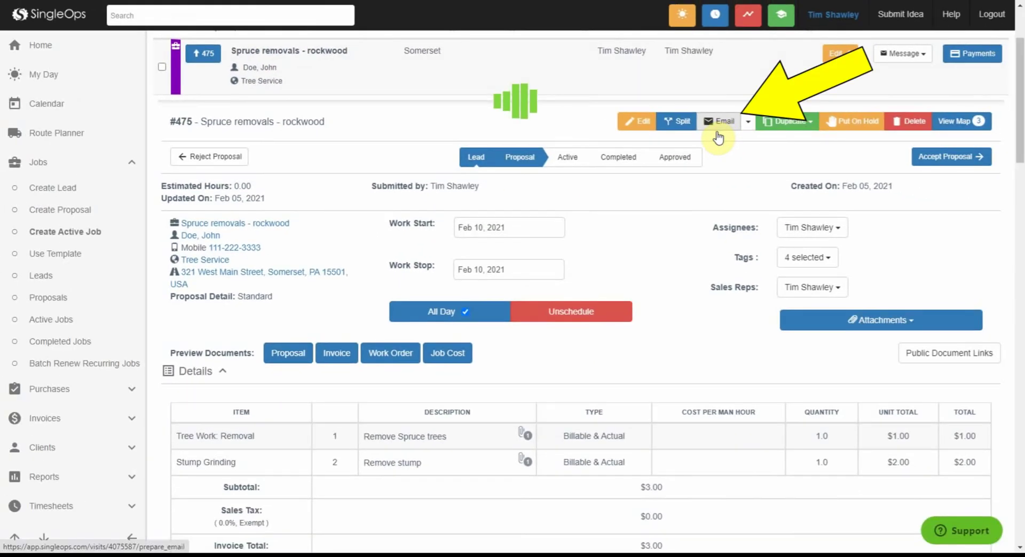
pyautogui.click(717, 128)
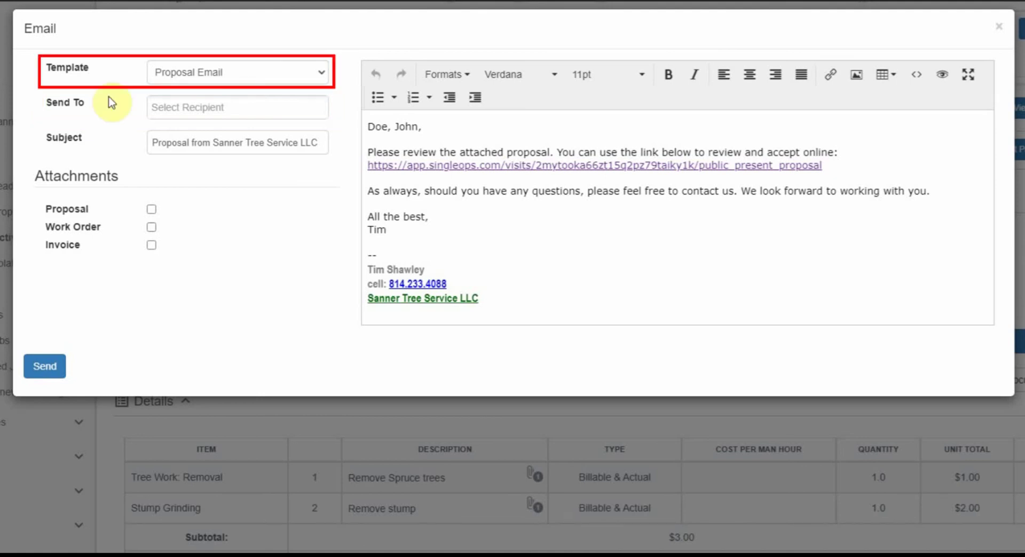
pyautogui.click(321, 73)
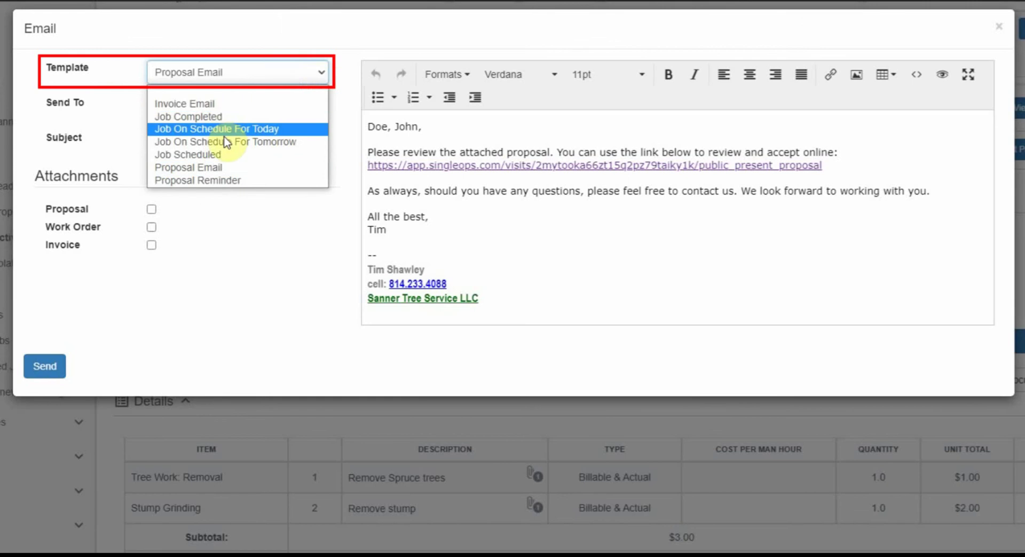
pyautogui.click(218, 170)
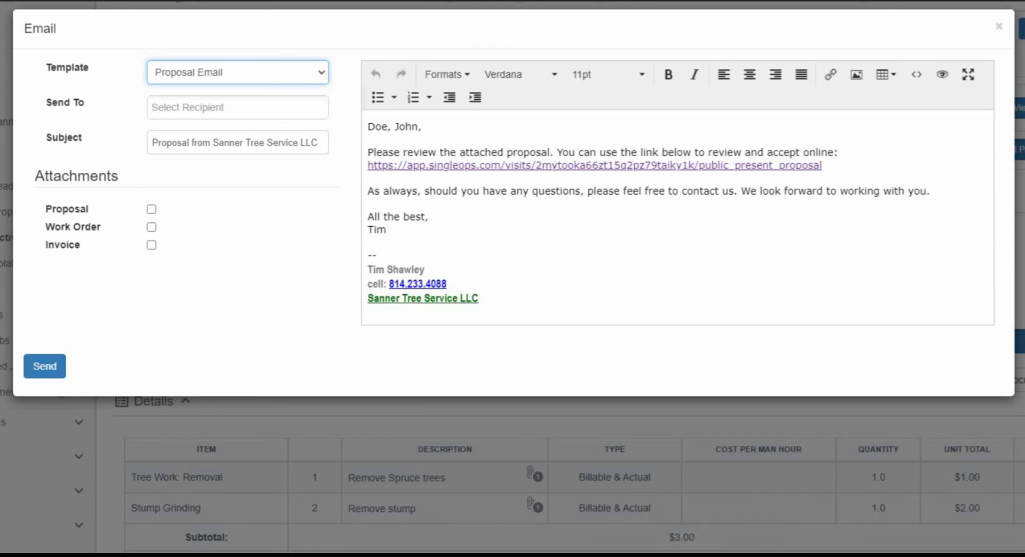
pyautogui.click(152, 210)
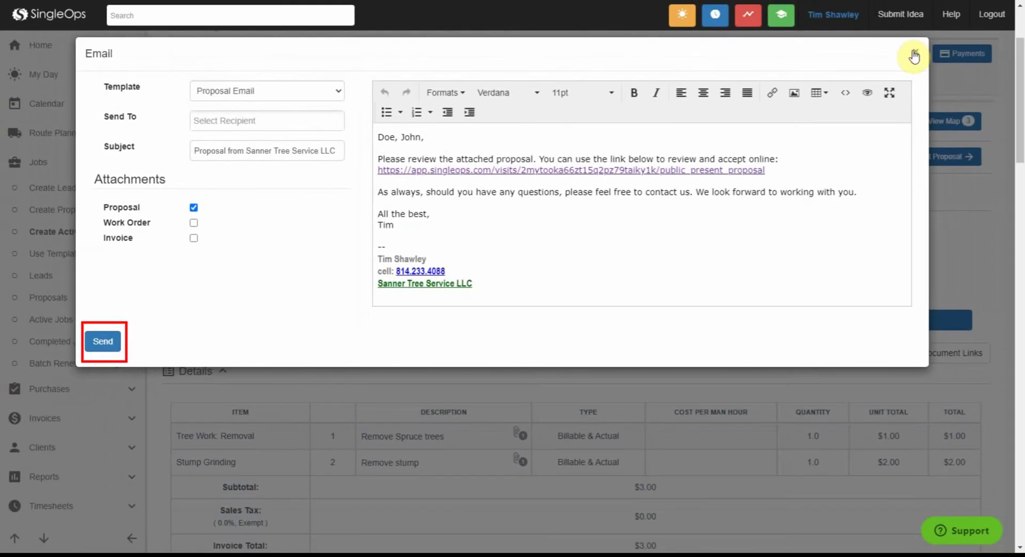
pyautogui.click(915, 51)
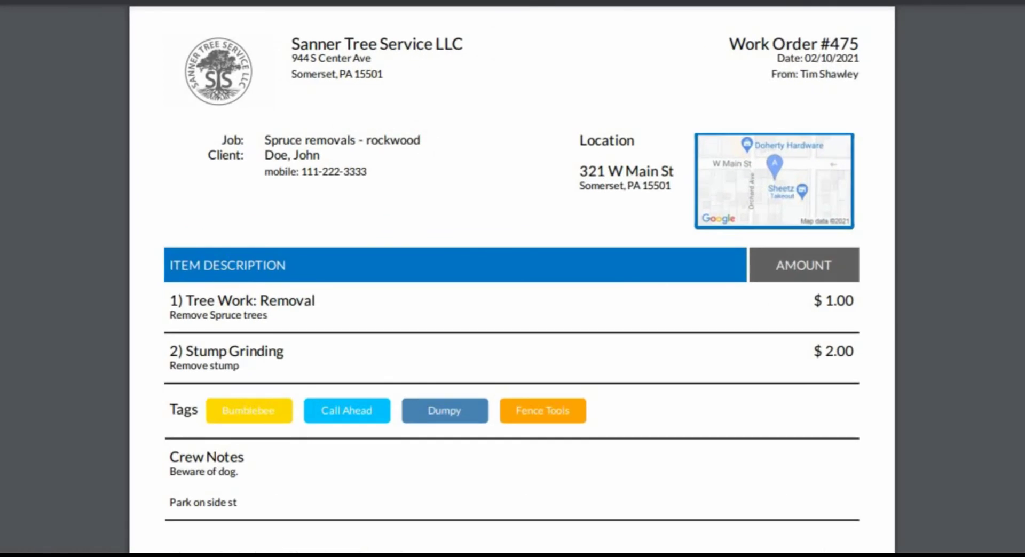
pyautogui.scroll(-7, 512, 279)
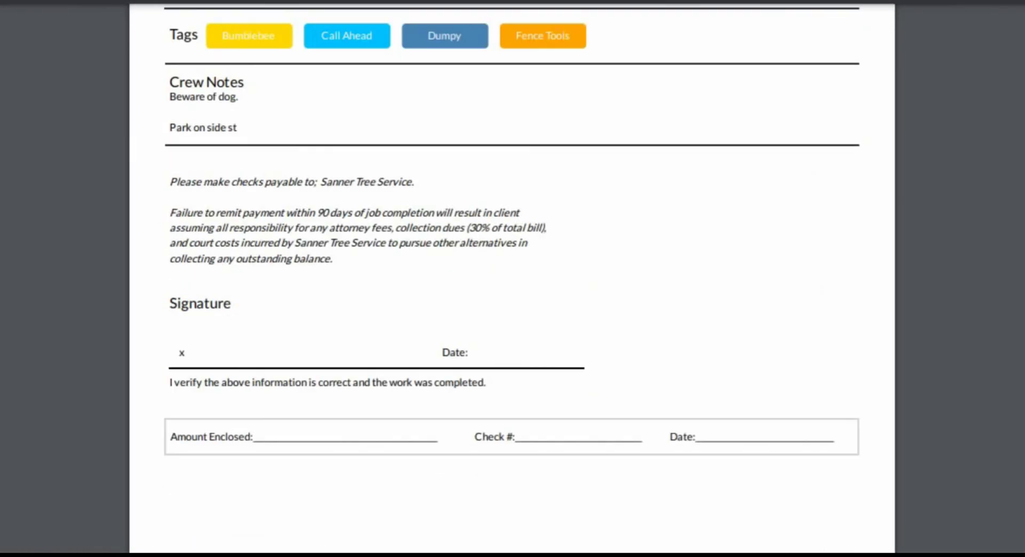
pyautogui.scroll(-20, 511, 279)
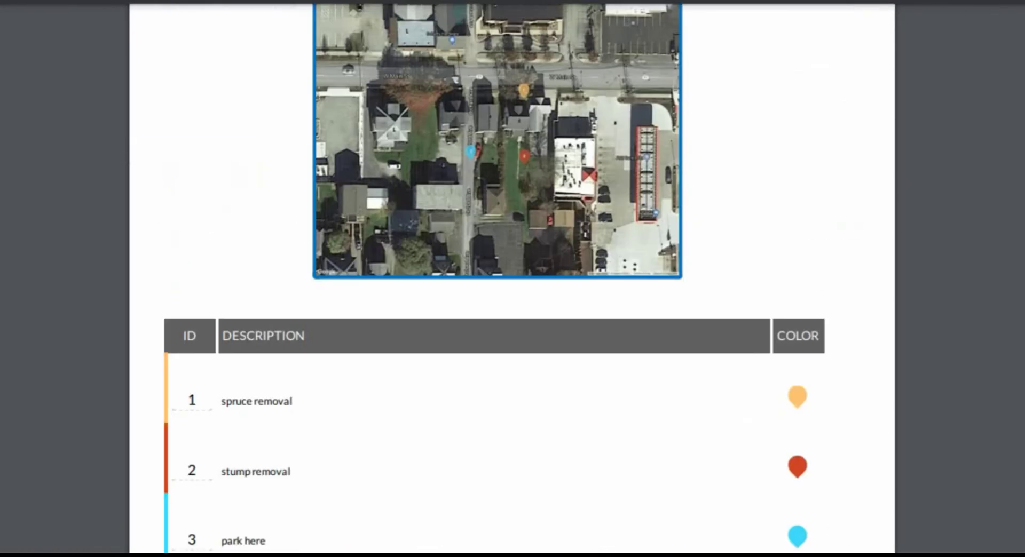
pyautogui.scroll(-2, 512, 279)
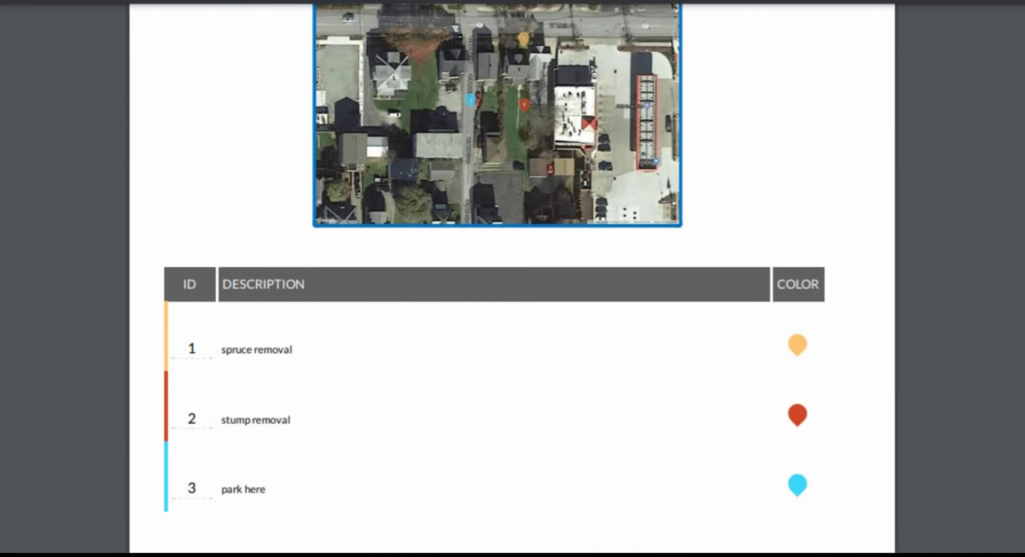
pyautogui.scroll(11, 512, 279)
pyautogui.scroll(-7, 512, 279)
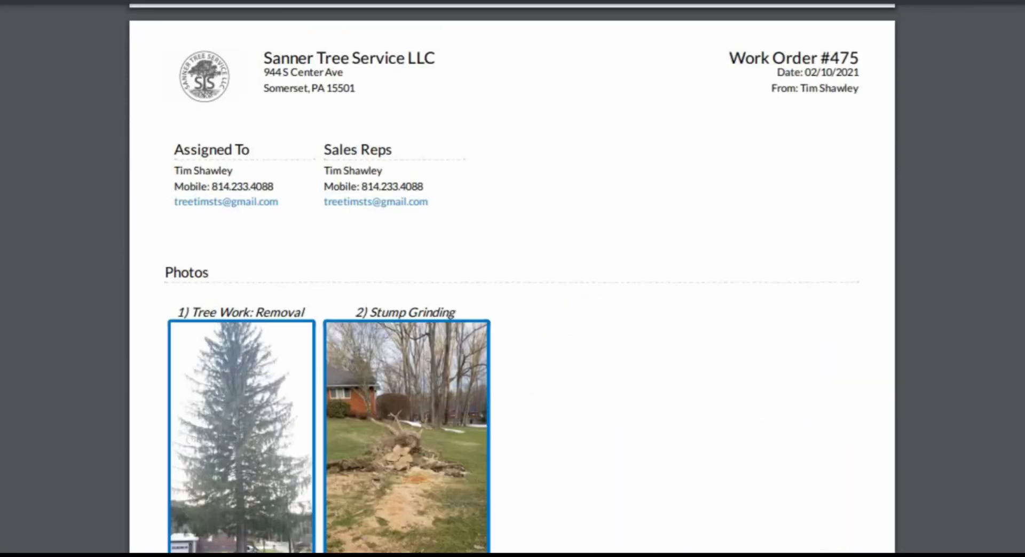
pyautogui.scroll(15, 512, 278)
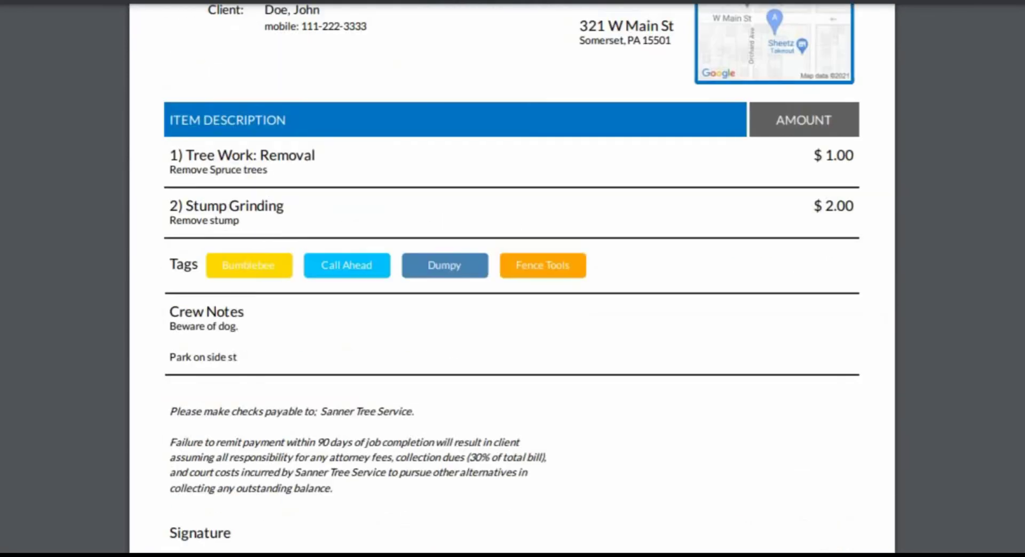
pyautogui.scroll(1, 512, 278)
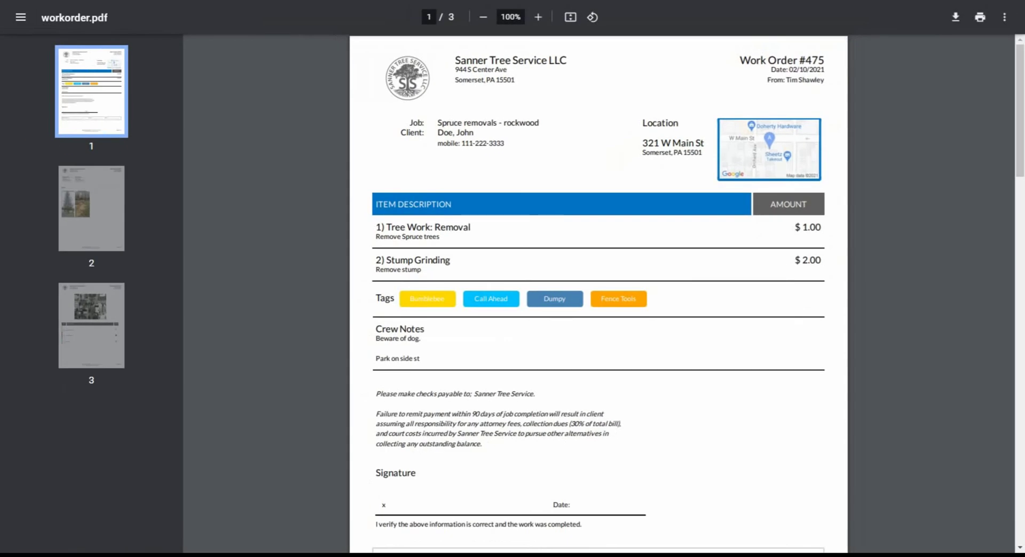
pyautogui.hotkey('ctrl', 'w')
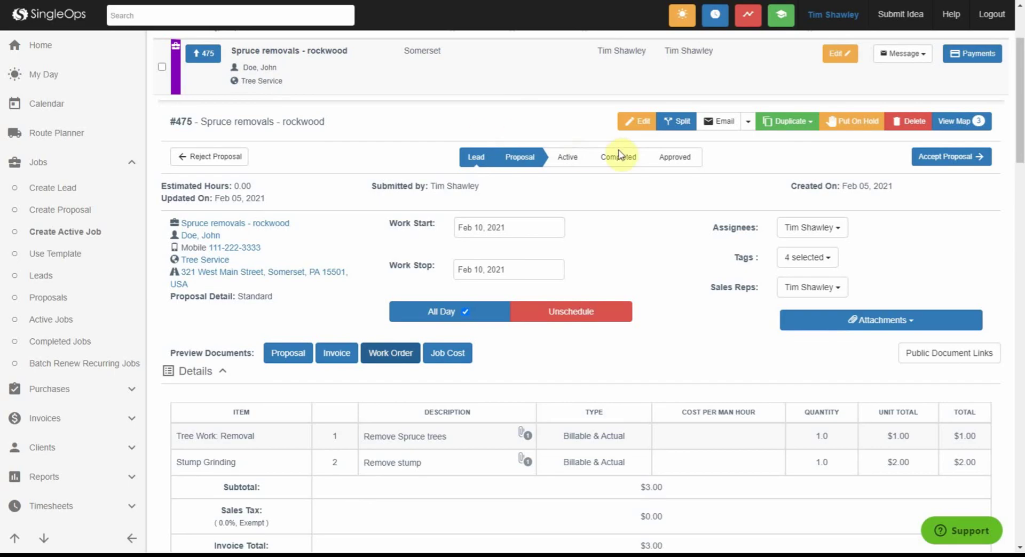
pyautogui.click(725, 123)
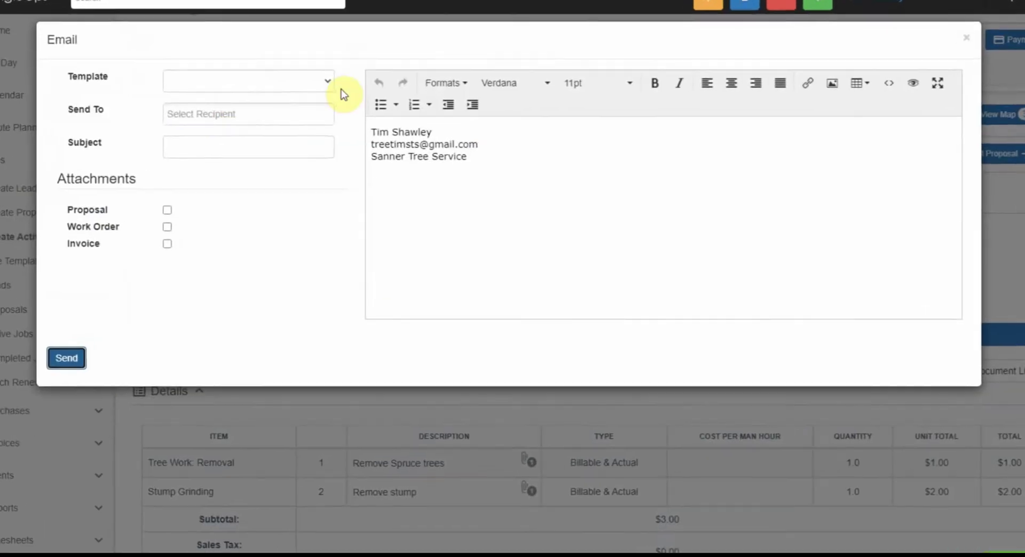
pyautogui.click(327, 52)
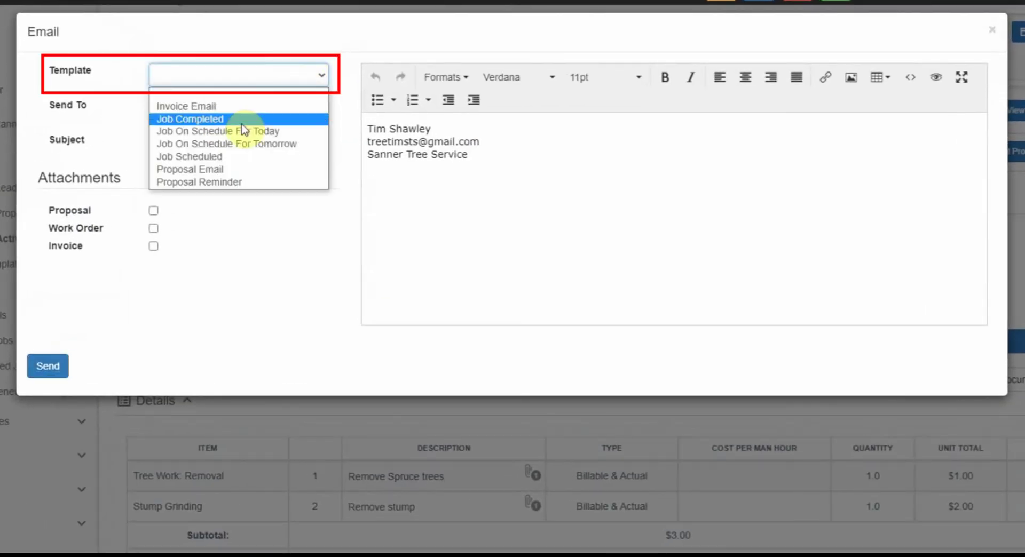
pyautogui.click(217, 107)
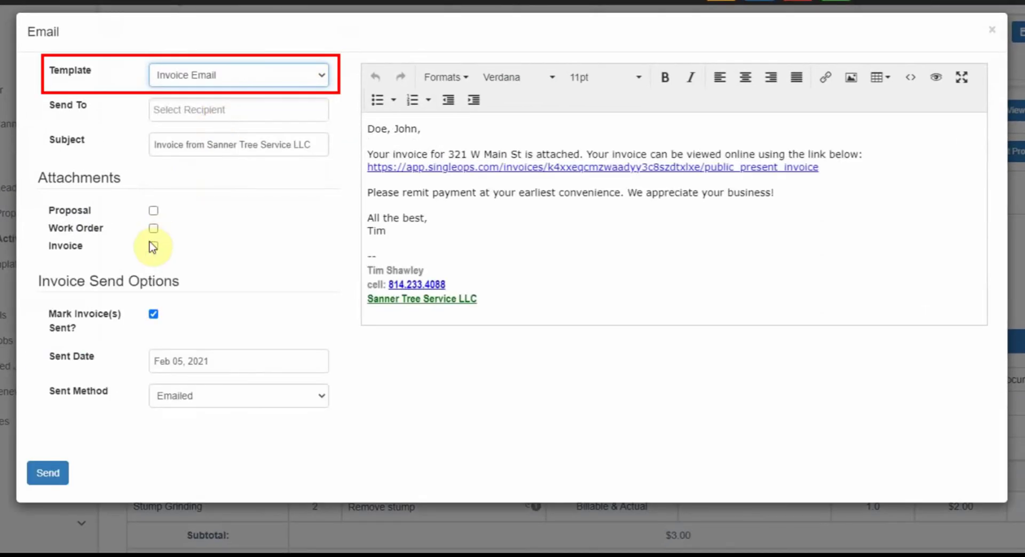
pyautogui.click(154, 247)
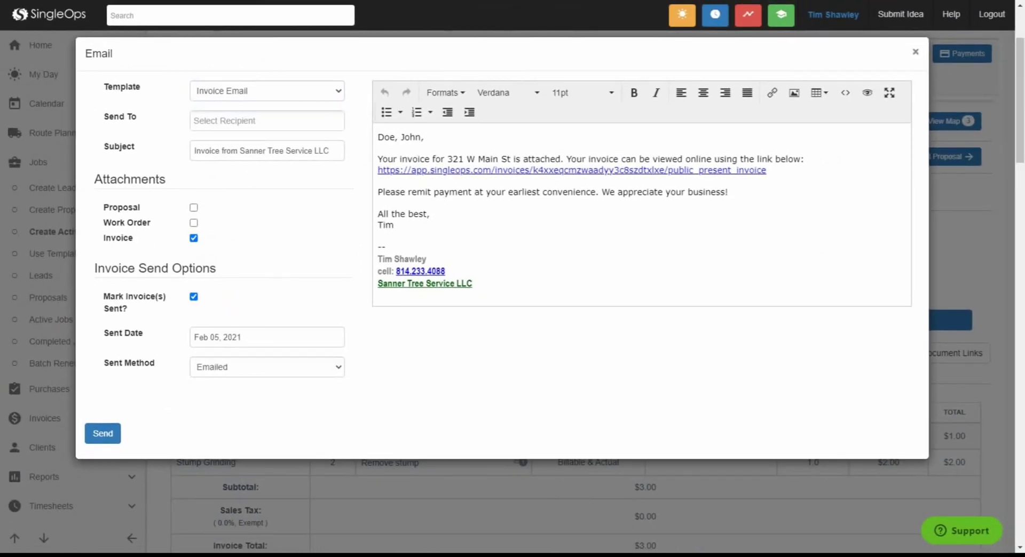
pyautogui.click(916, 52)
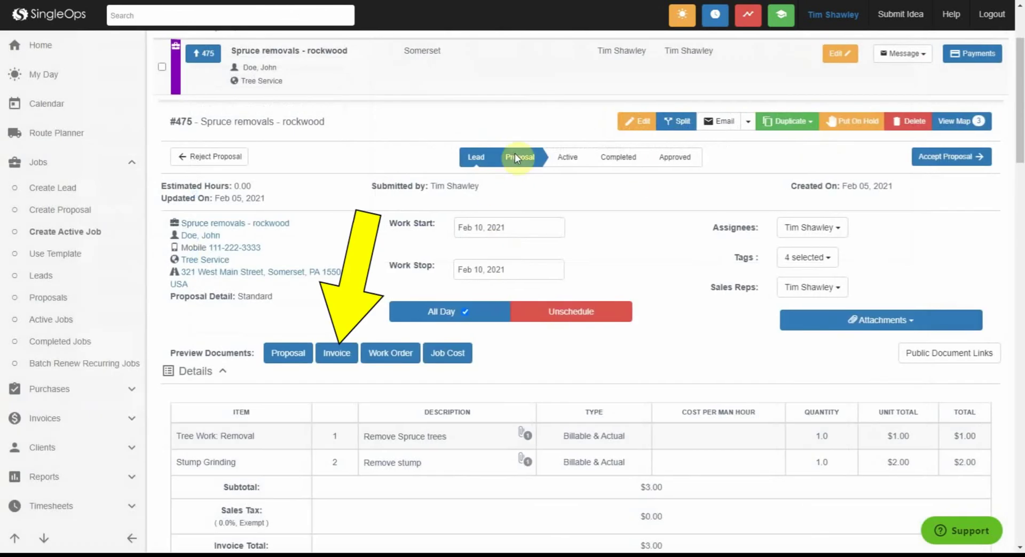
pyautogui.click(339, 350)
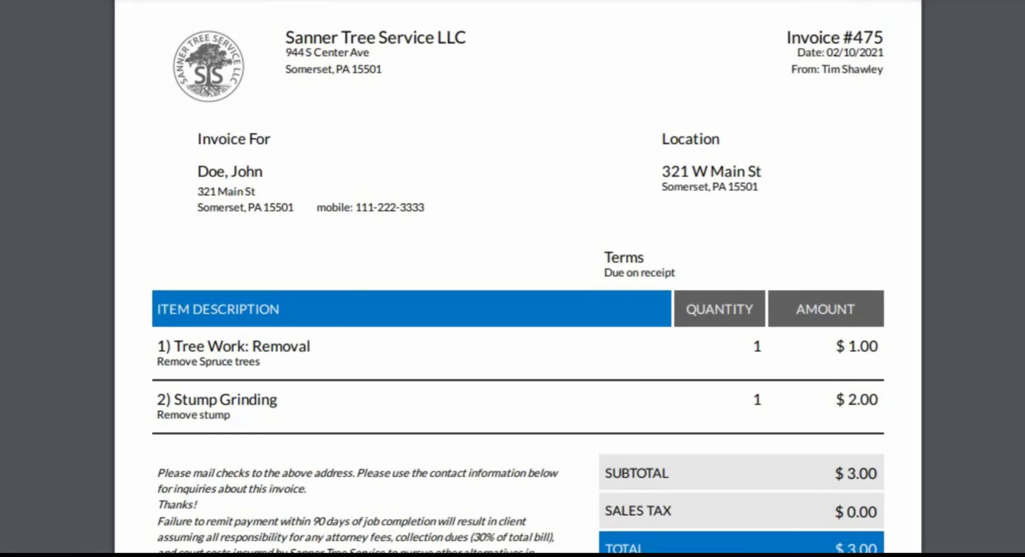
pyautogui.scroll(-2, 513, 320)
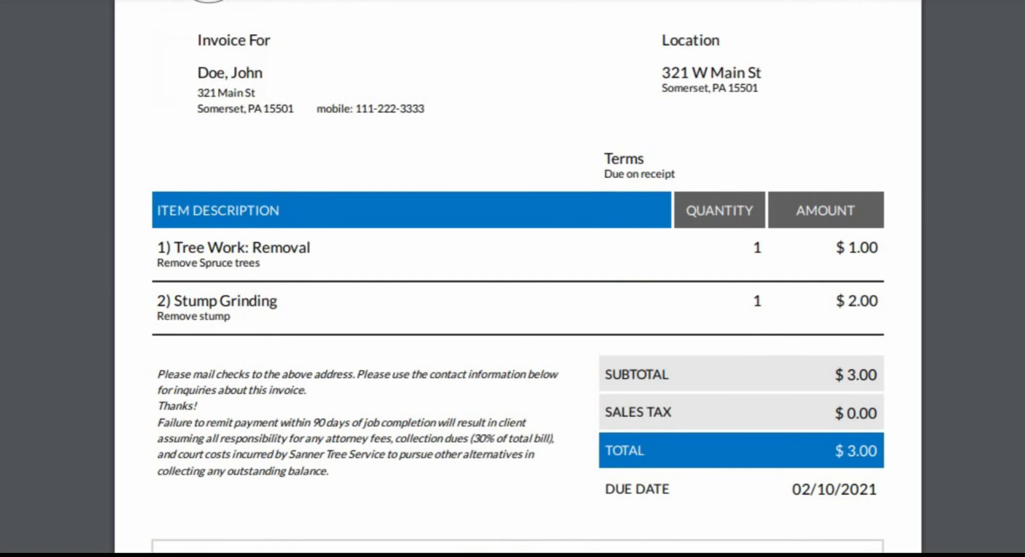
pyautogui.scroll(-2, 513, 320)
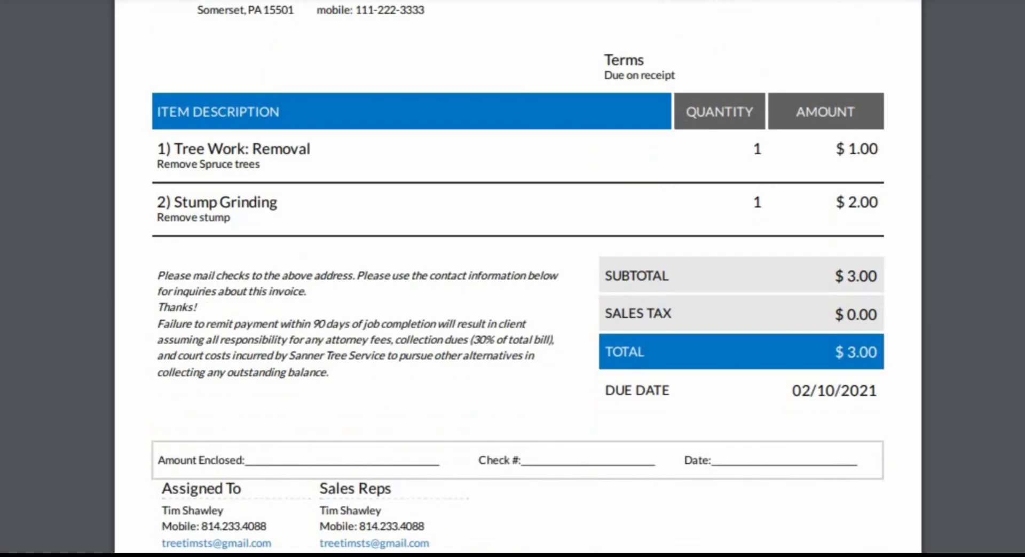
pyautogui.scroll(-2, 513, 321)
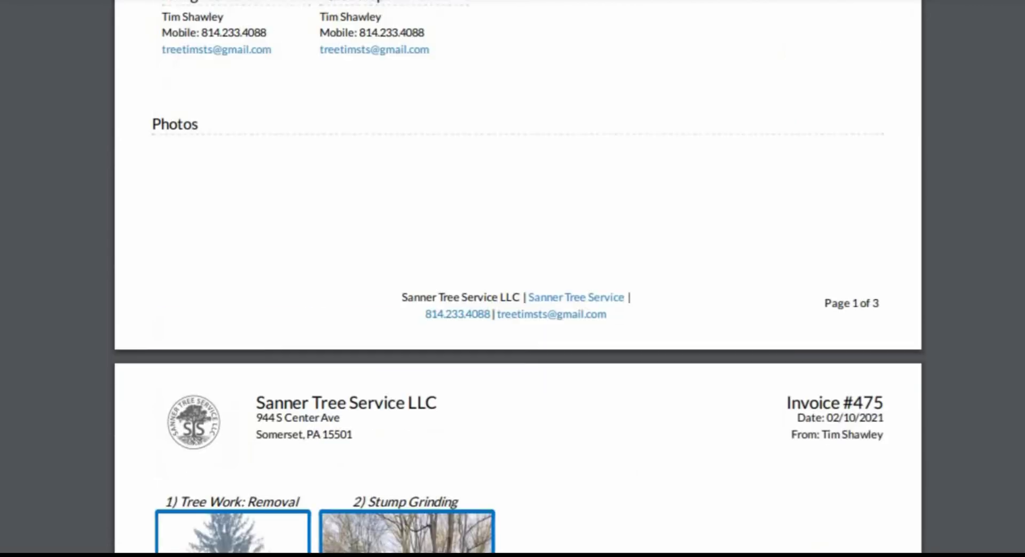
pyautogui.scroll(8, 513, 321)
pyautogui.scroll(2, 512, 320)
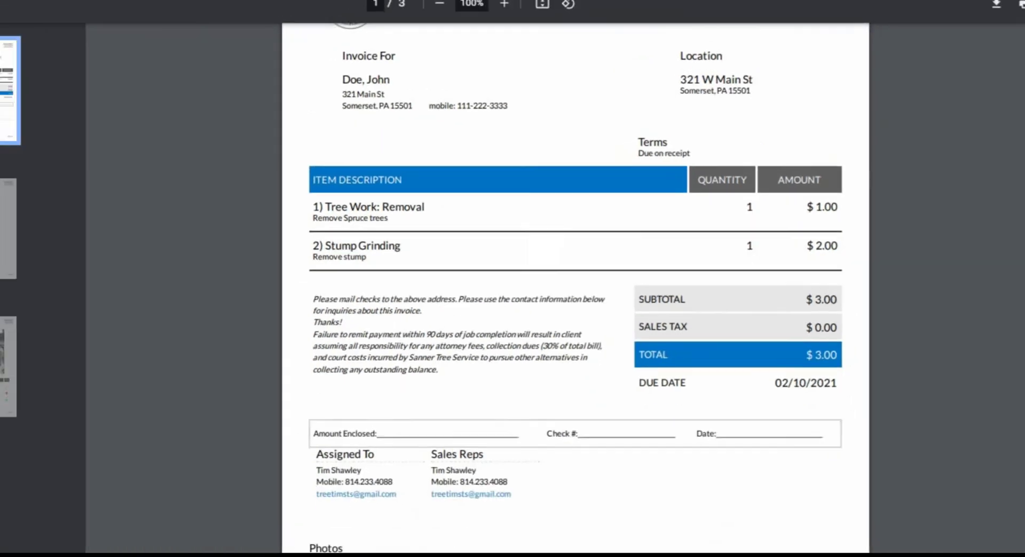
pyautogui.scroll(1, 598, 294)
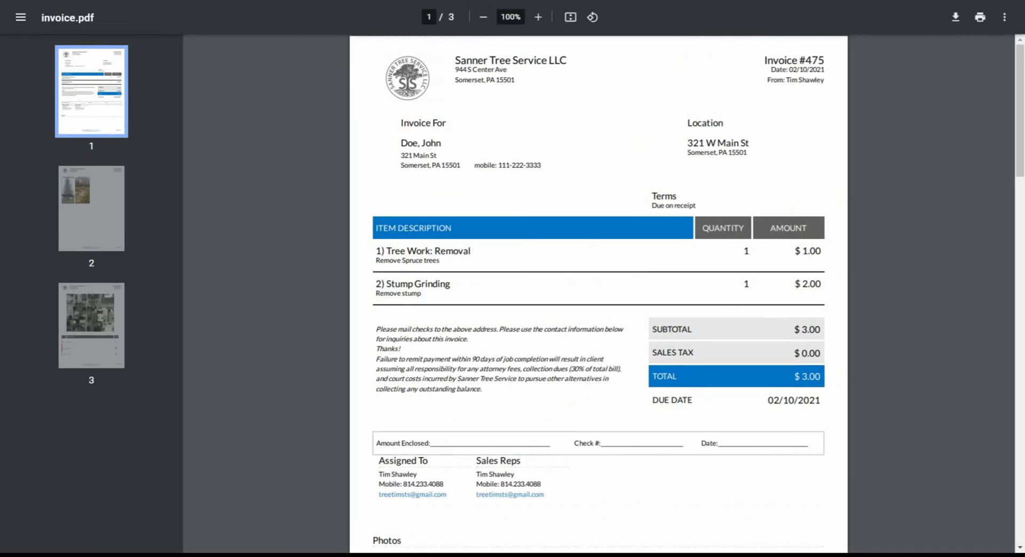
pyautogui.hotkey('ctrl', 'w')
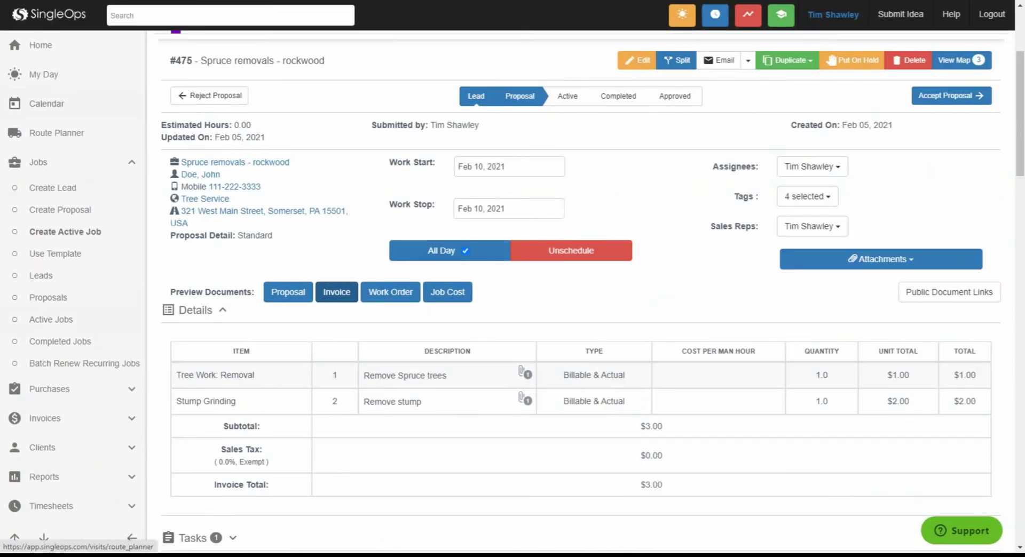
# - Collapse the Jobs sidebar group and scroll up to the Proposals list showing #475
pyautogui.scroll(-1, 74, 470)
pyautogui.scroll(1, 75, 453)
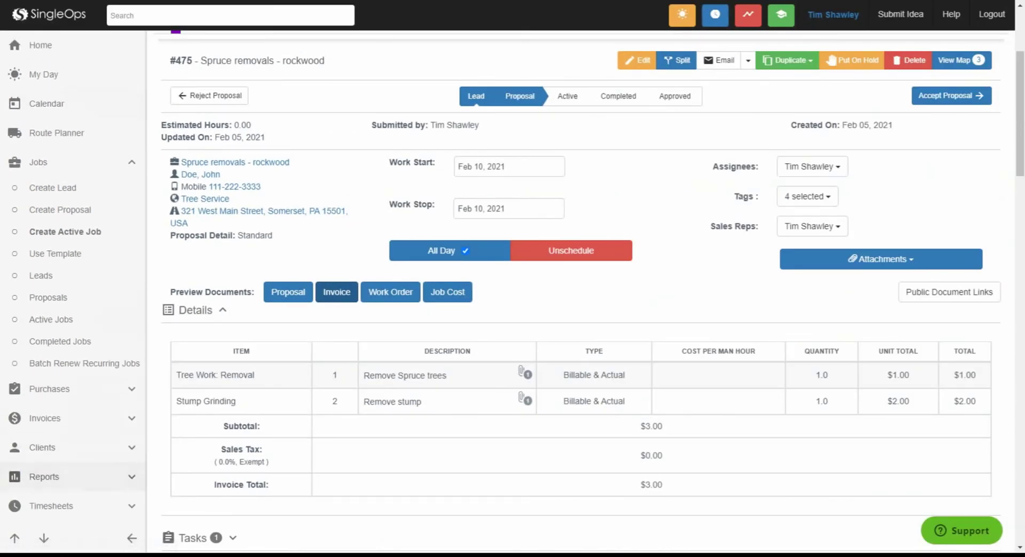
pyautogui.click(15, 163)
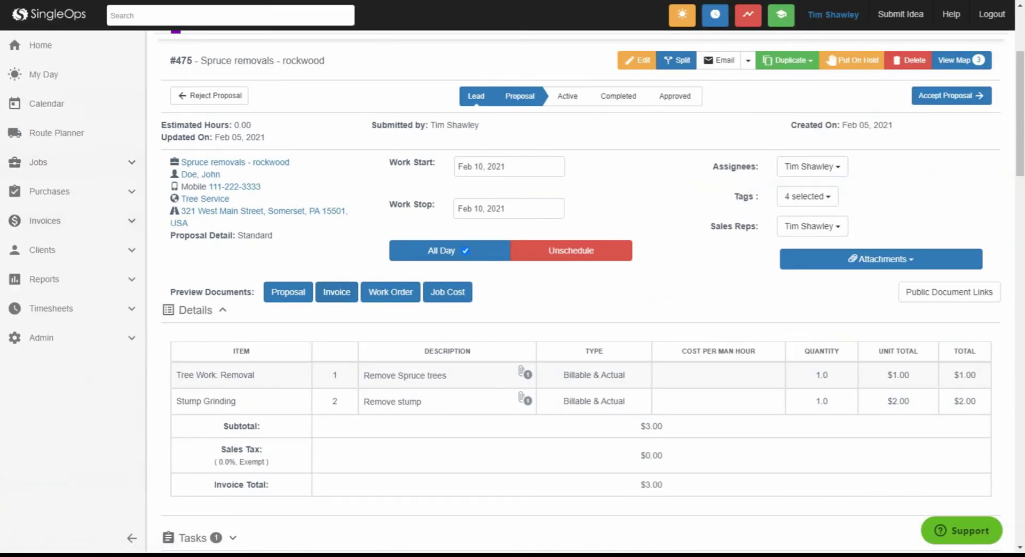
pyautogui.scroll(3, 75, 221)
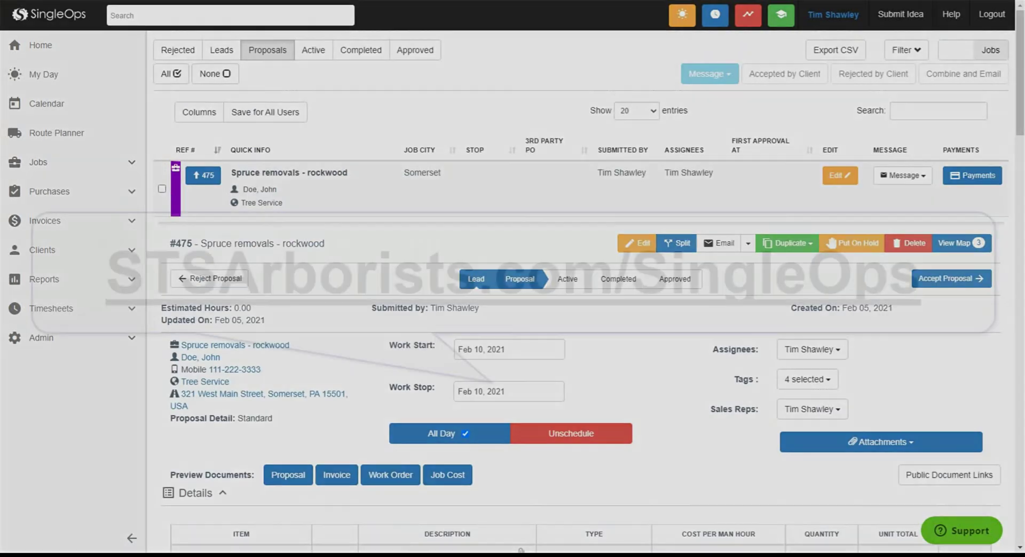